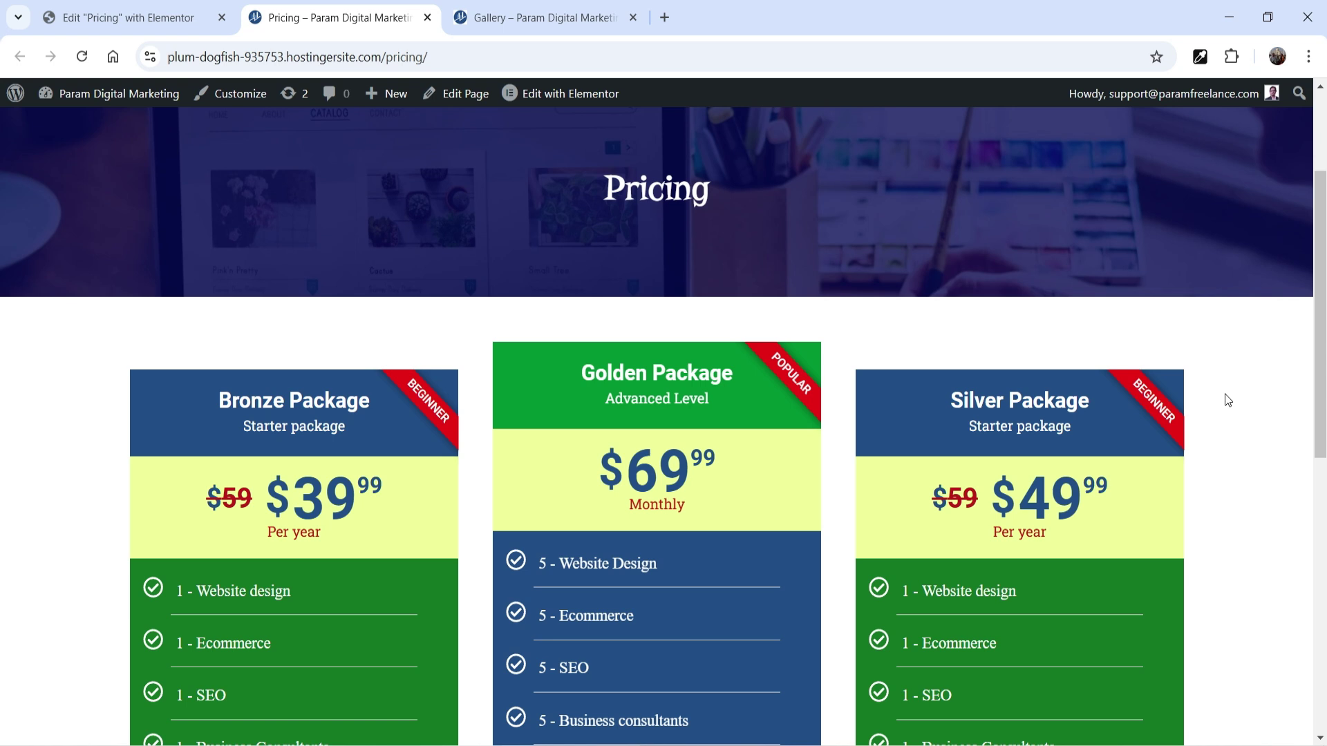
# Step: Leave the live Pricing page and open the WordPress admin Dashboard from the admin bar
pyautogui.scroll(3, 1228, 401)
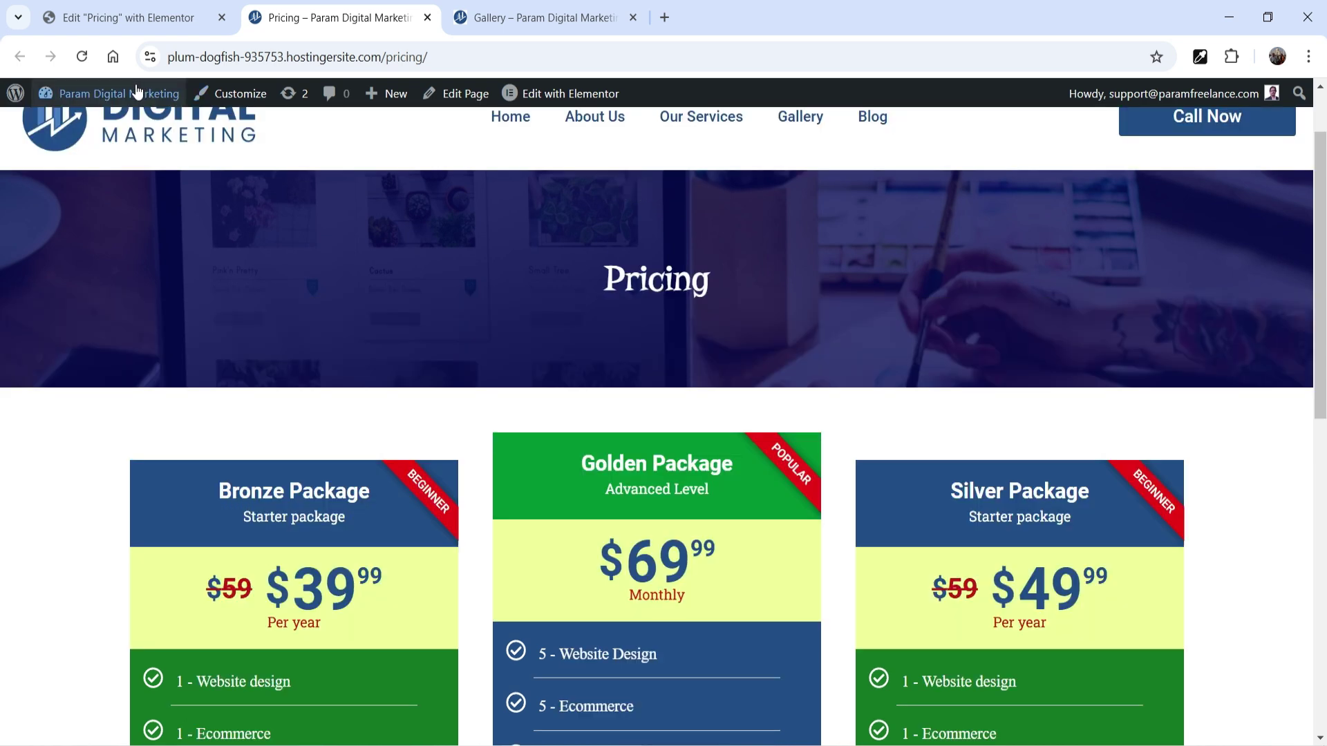
pyautogui.moveTo(93, 95)
pyautogui.click(81, 124)
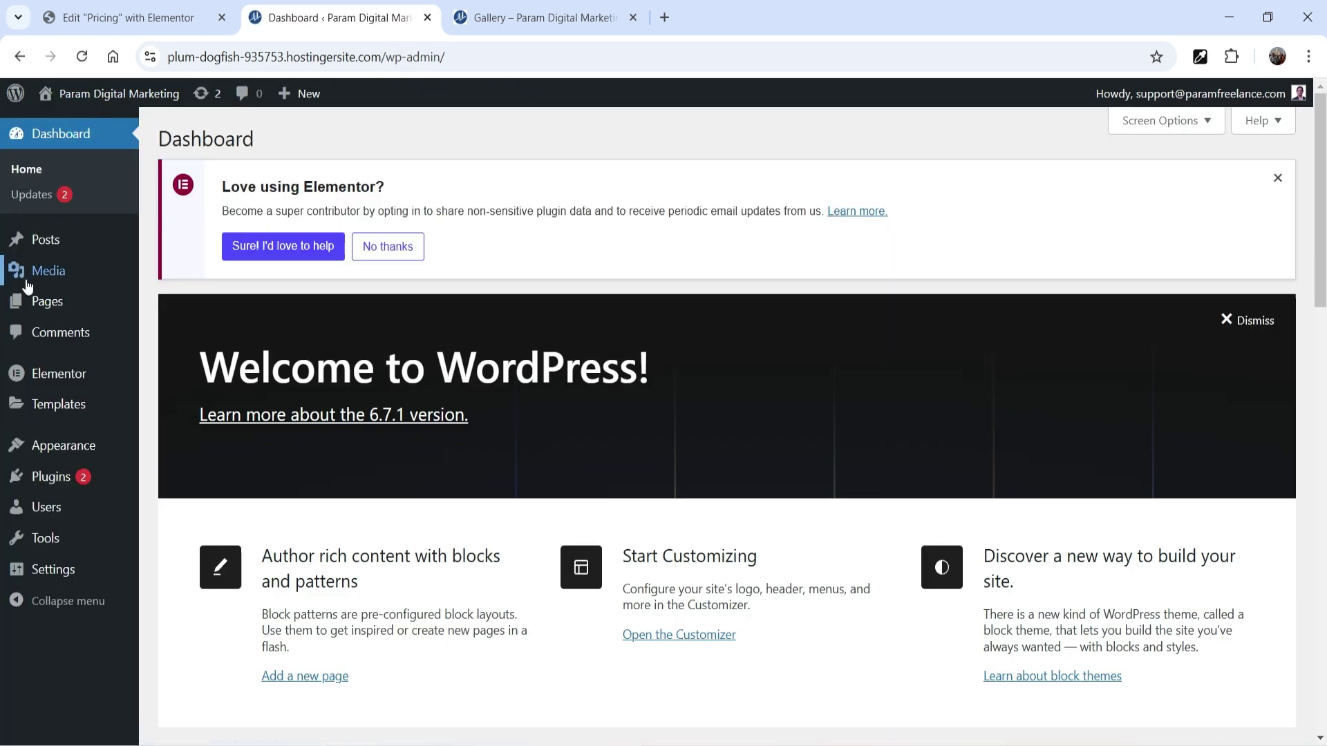
# Step: Create and publish a new page titled 'Contact Us', then open it in Elementor
pyautogui.click(43, 301)
pyautogui.click(260, 139)
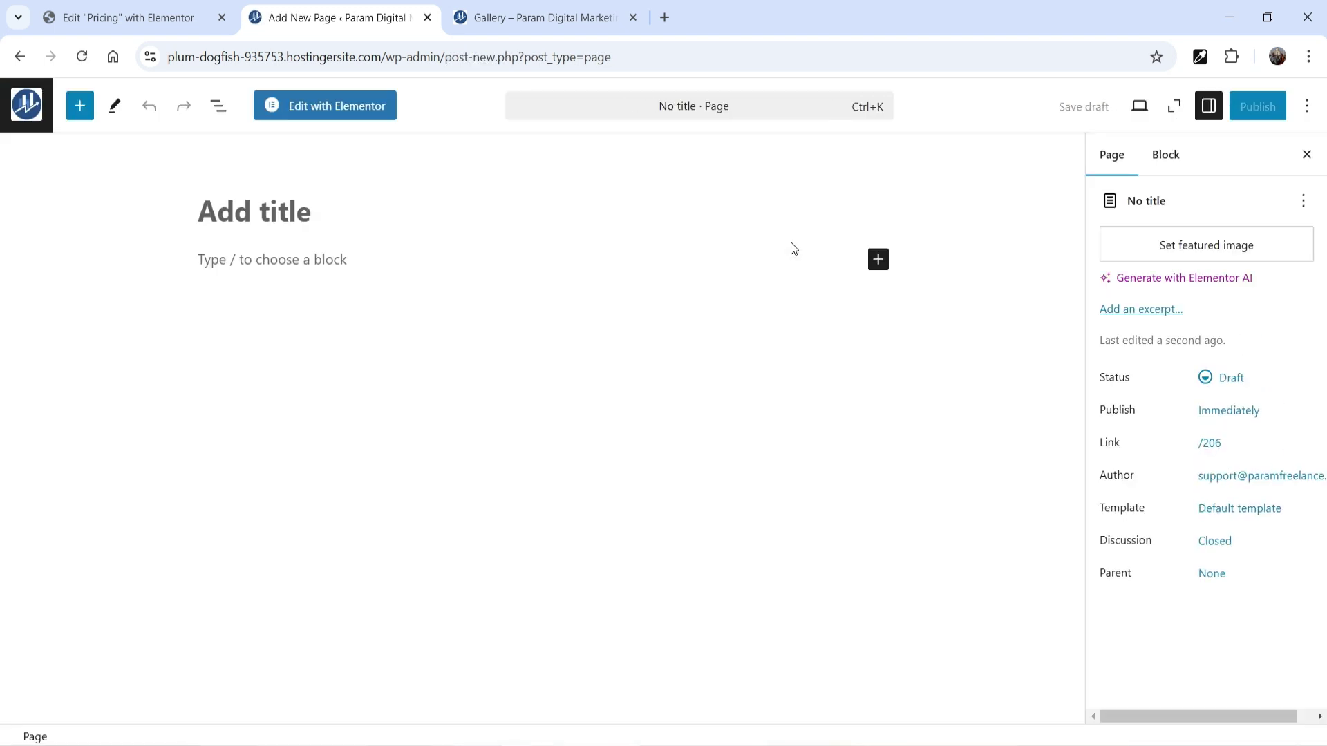
pyautogui.write('Contact ')
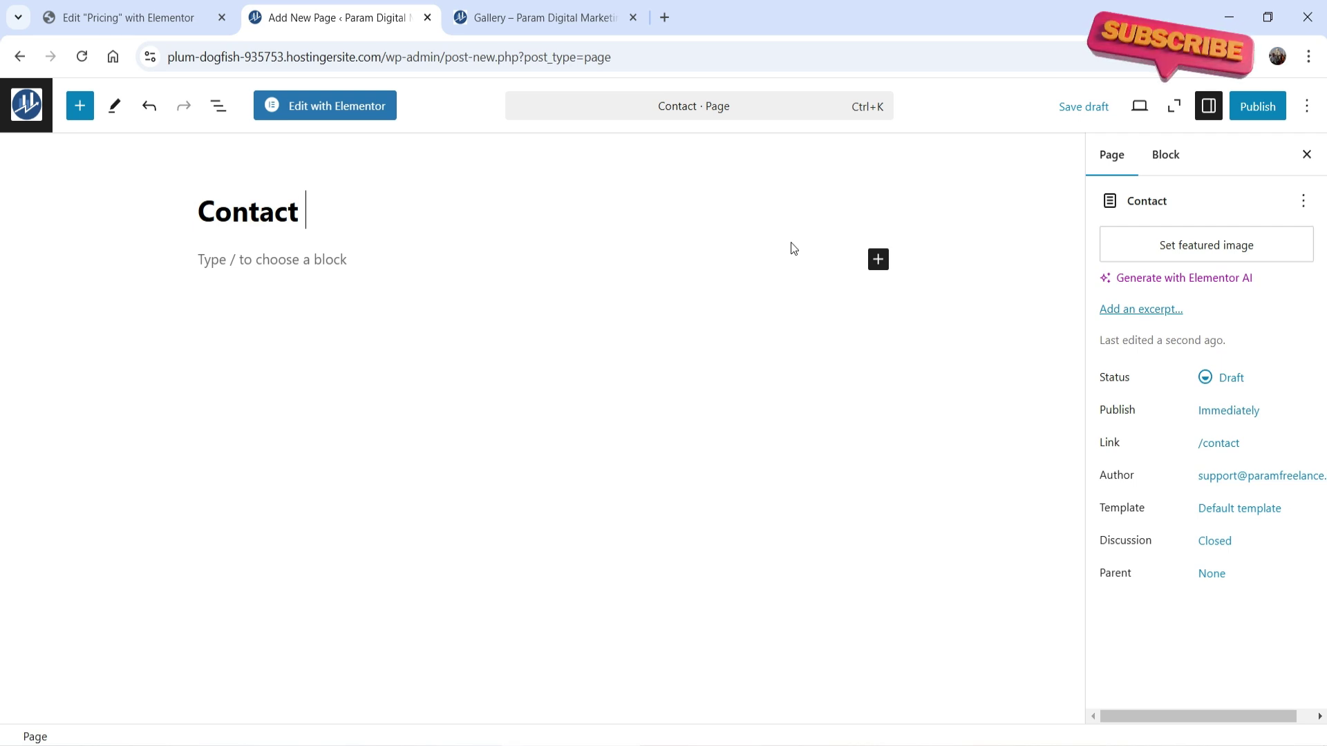
pyautogui.write('Us')
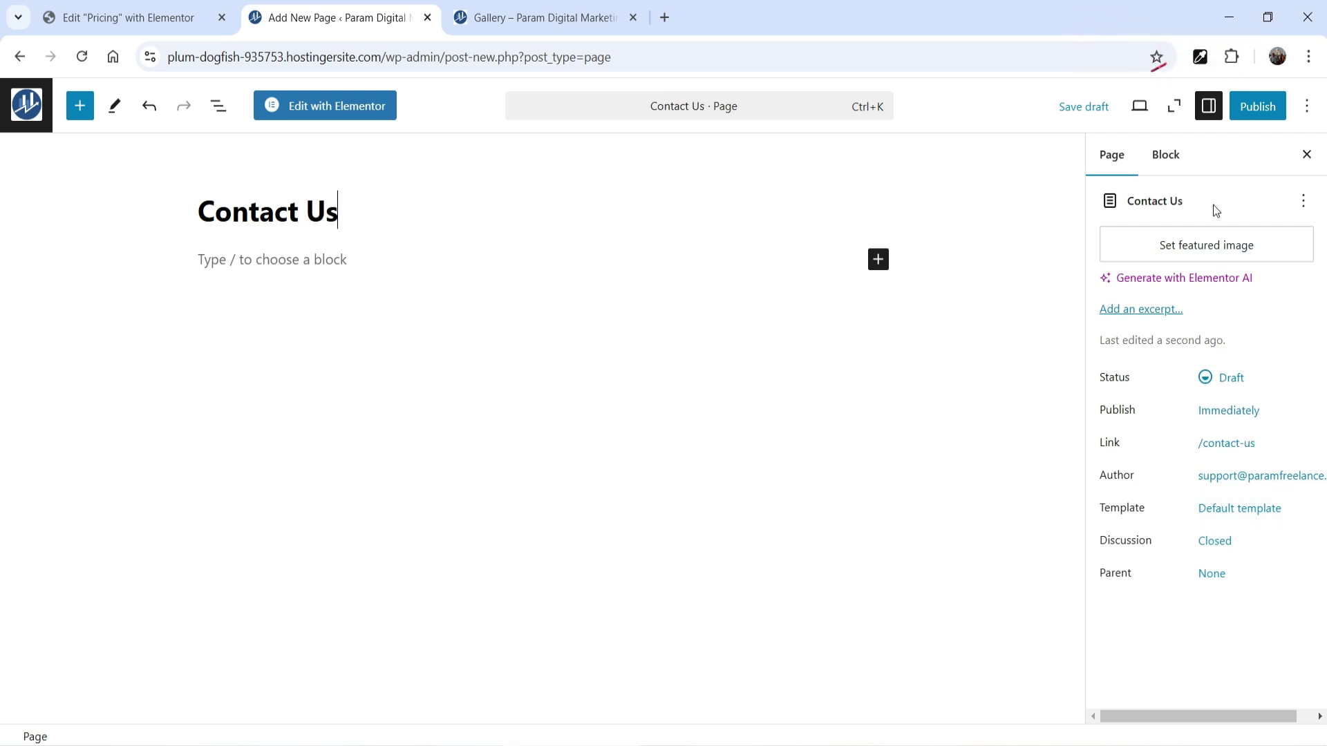
pyautogui.click(1257, 110)
pyautogui.click(1257, 110)
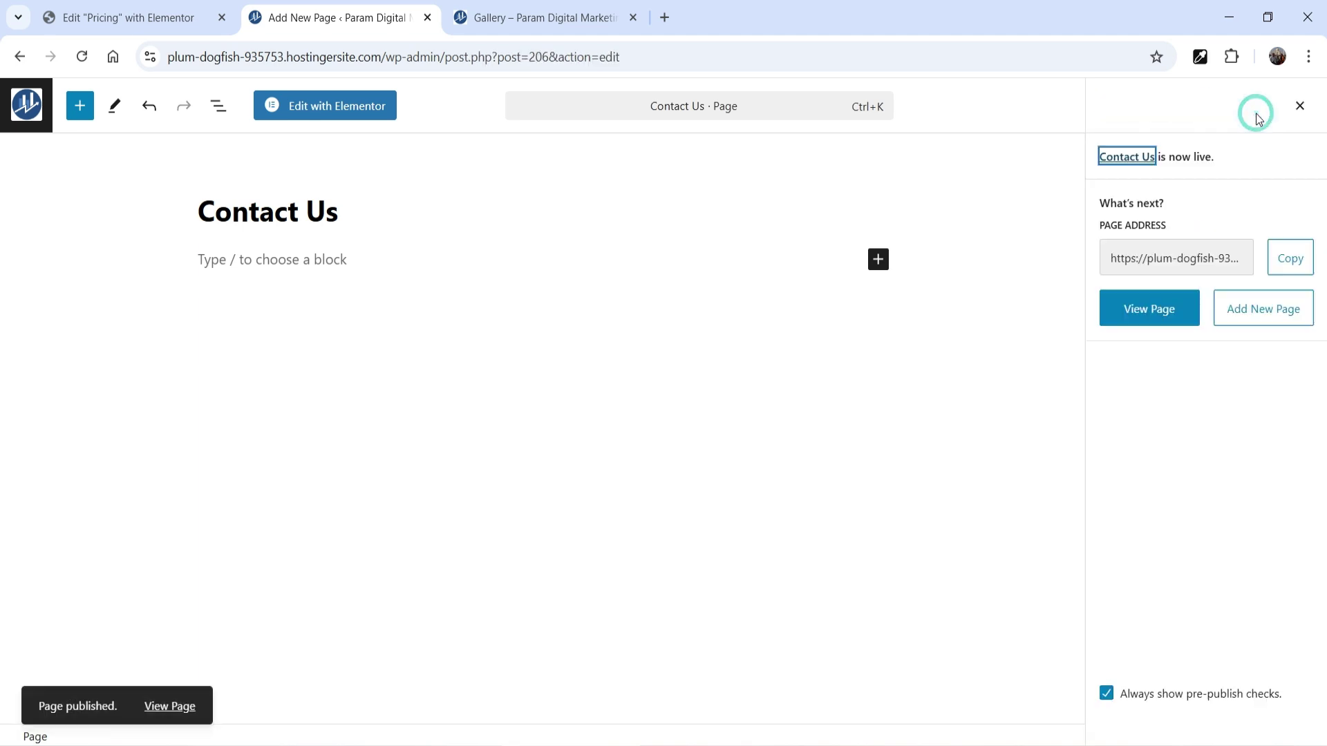
pyautogui.click(308, 112)
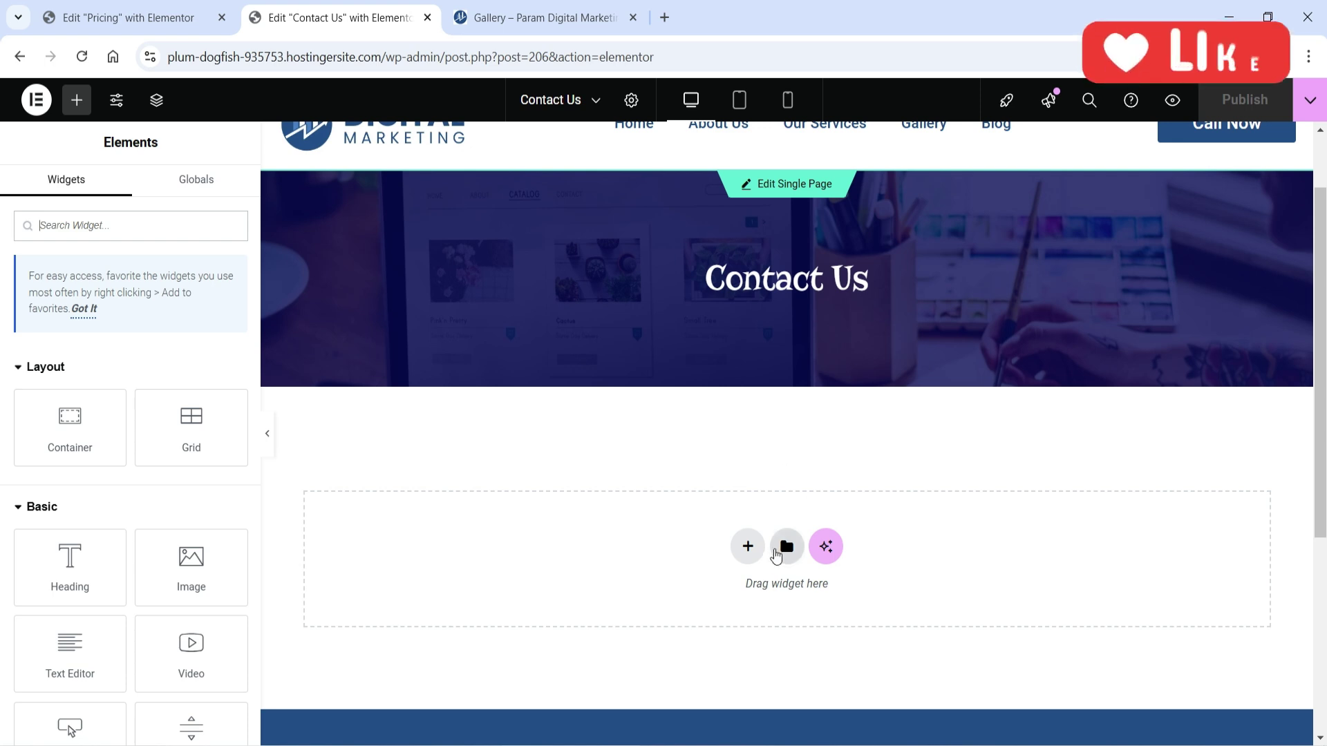
# Step: Add a two-column Flexbox container below the Contact Us banner
pyautogui.click(748, 546)
pyautogui.click(712, 608)
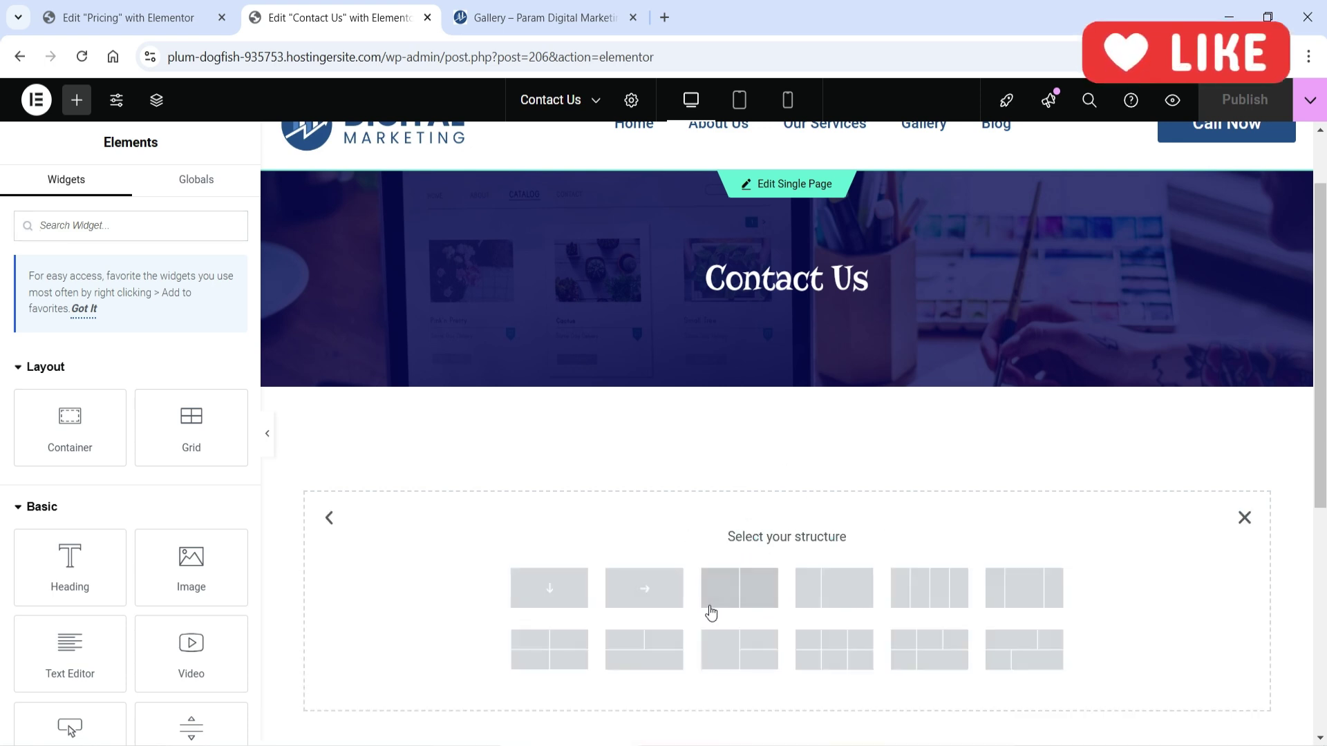
pyautogui.click(737, 598)
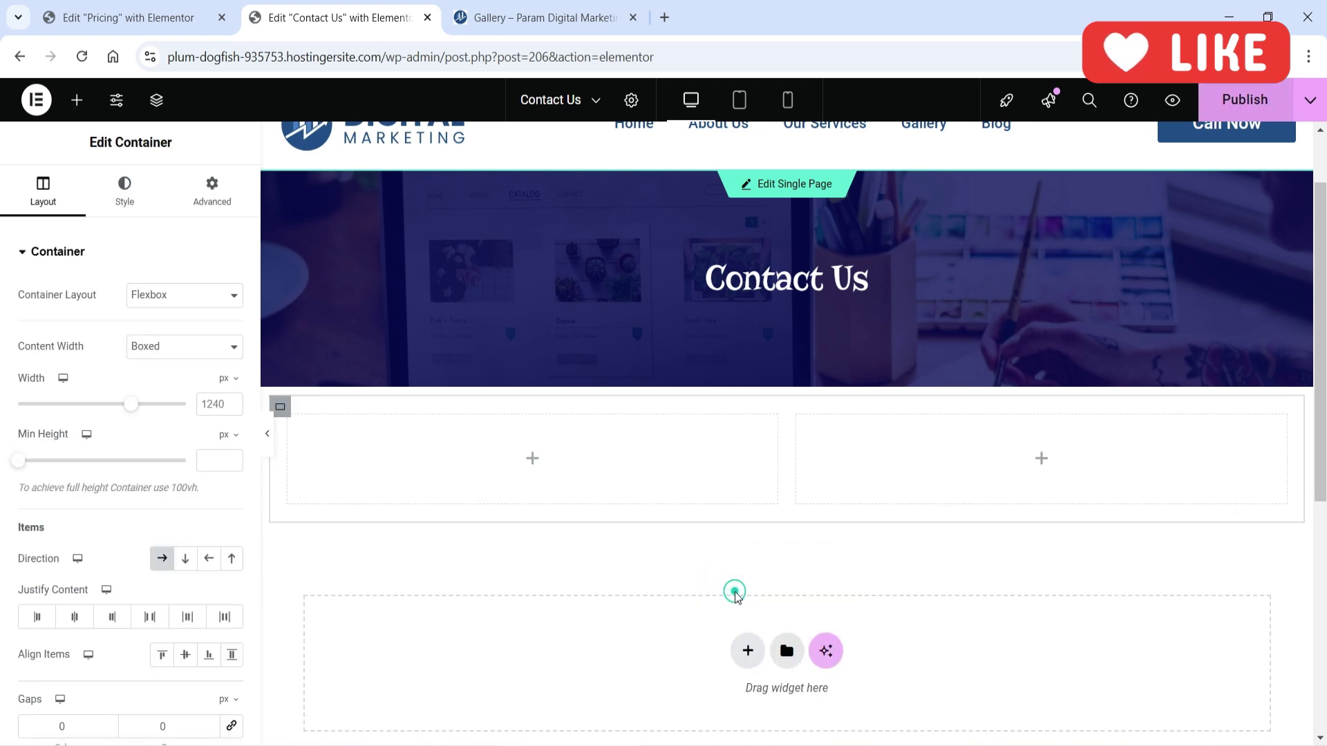
# Step: Unlink the container padding and set top and bottom padding to 60
pyautogui.click(212, 190)
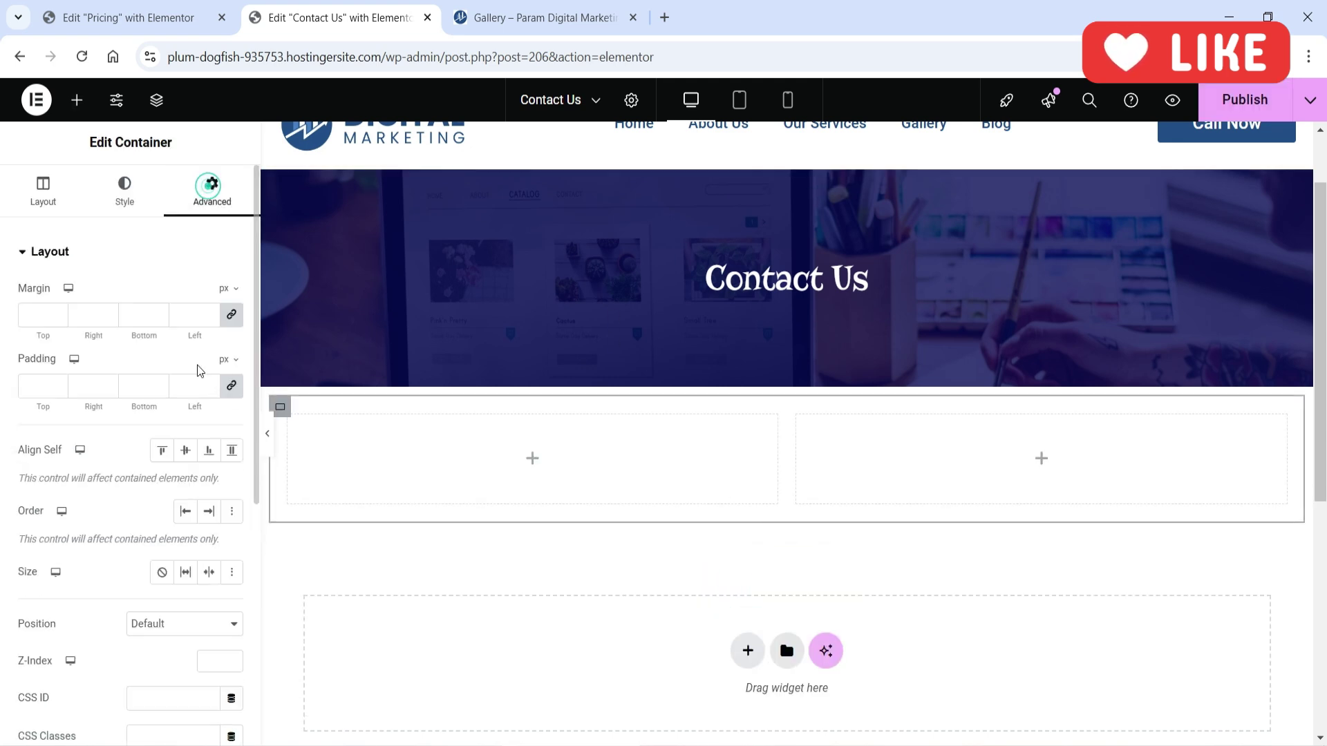
pyautogui.click(231, 382)
pyautogui.click(32, 385)
pyautogui.write('60')
pyautogui.click(136, 386)
pyautogui.write('60')
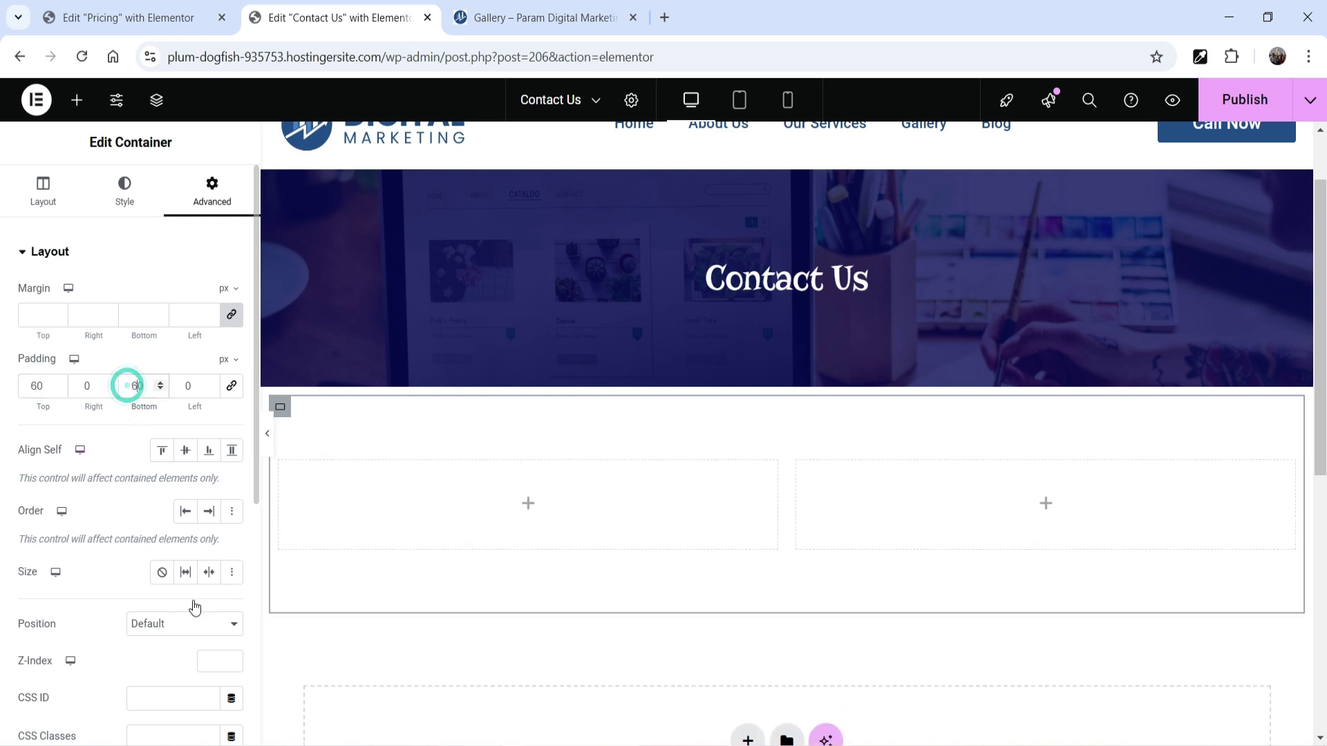
pyautogui.click(531, 508)
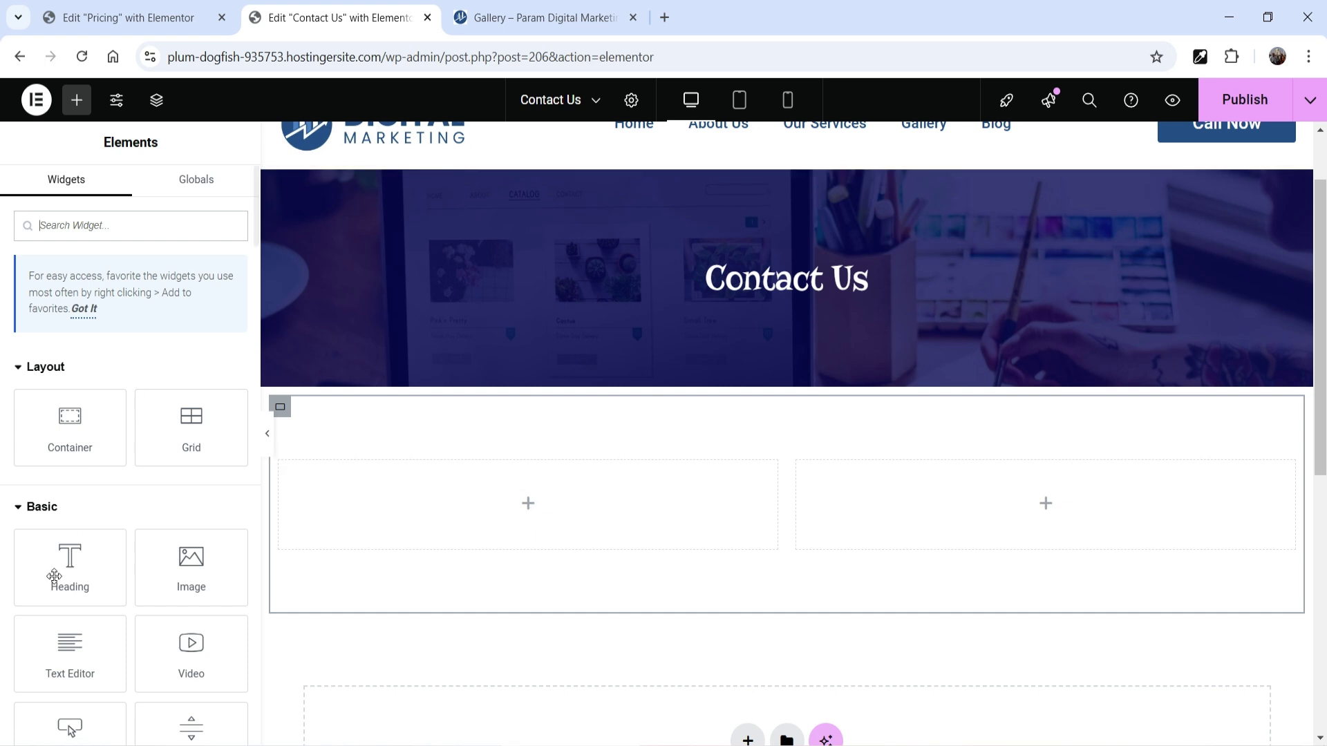
# Step: Add a 'Contact Details' heading to the left column and colour it black
pyautogui.moveTo(53, 583); pyautogui.dragTo(513, 553)
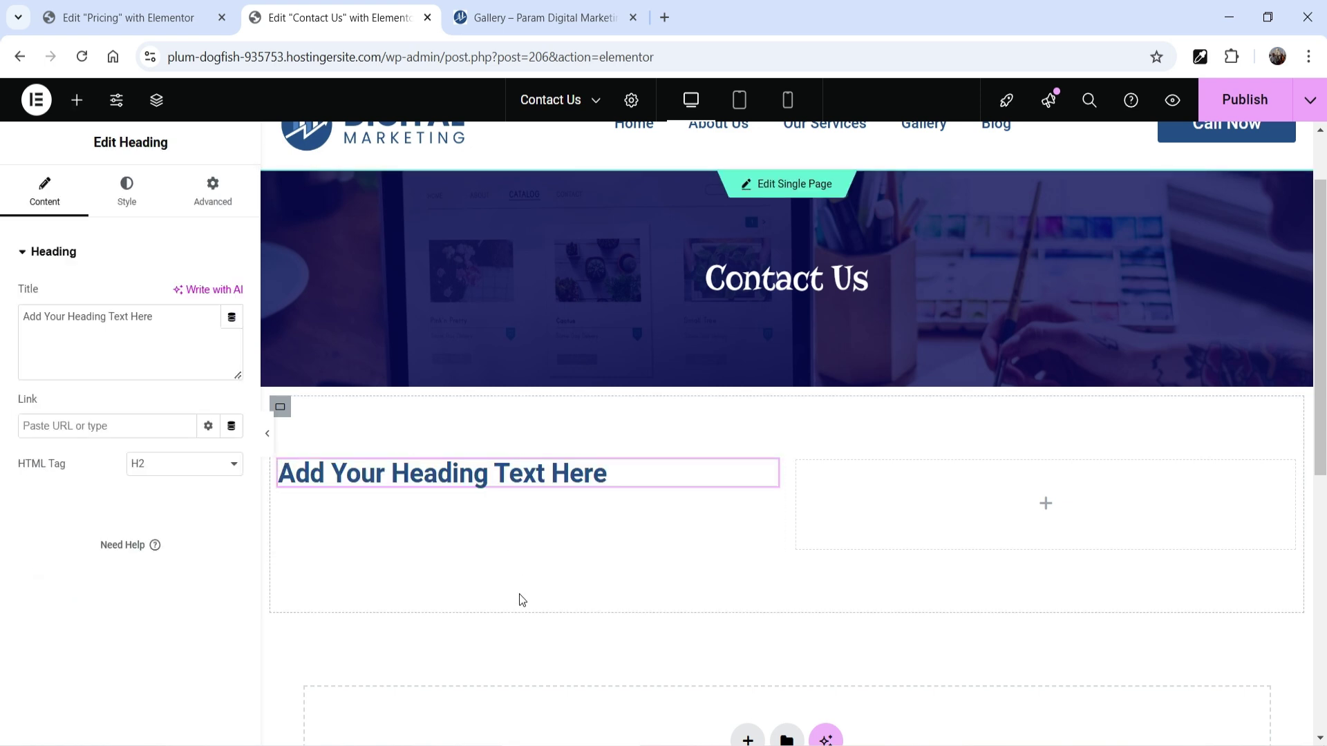
pyautogui.tripleClick(191, 318)
pyautogui.write('Co')
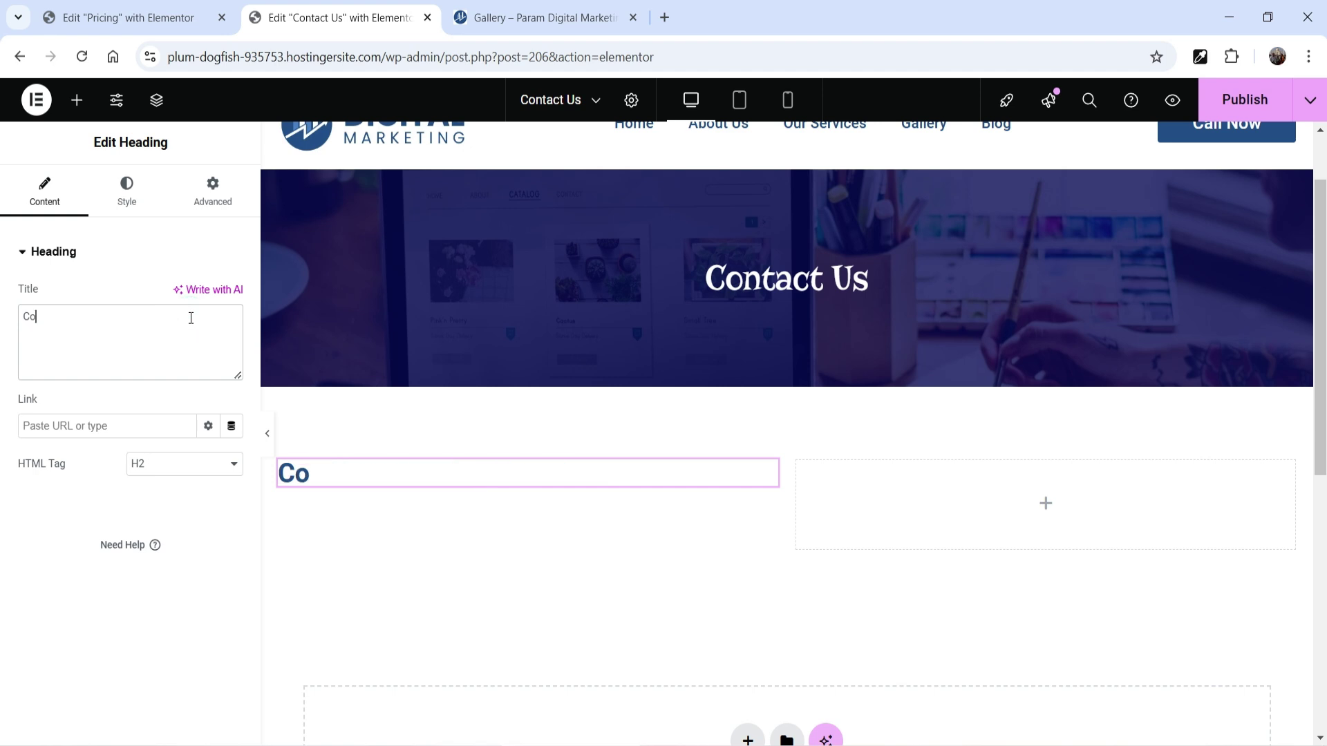
pyautogui.write('ntact Details')
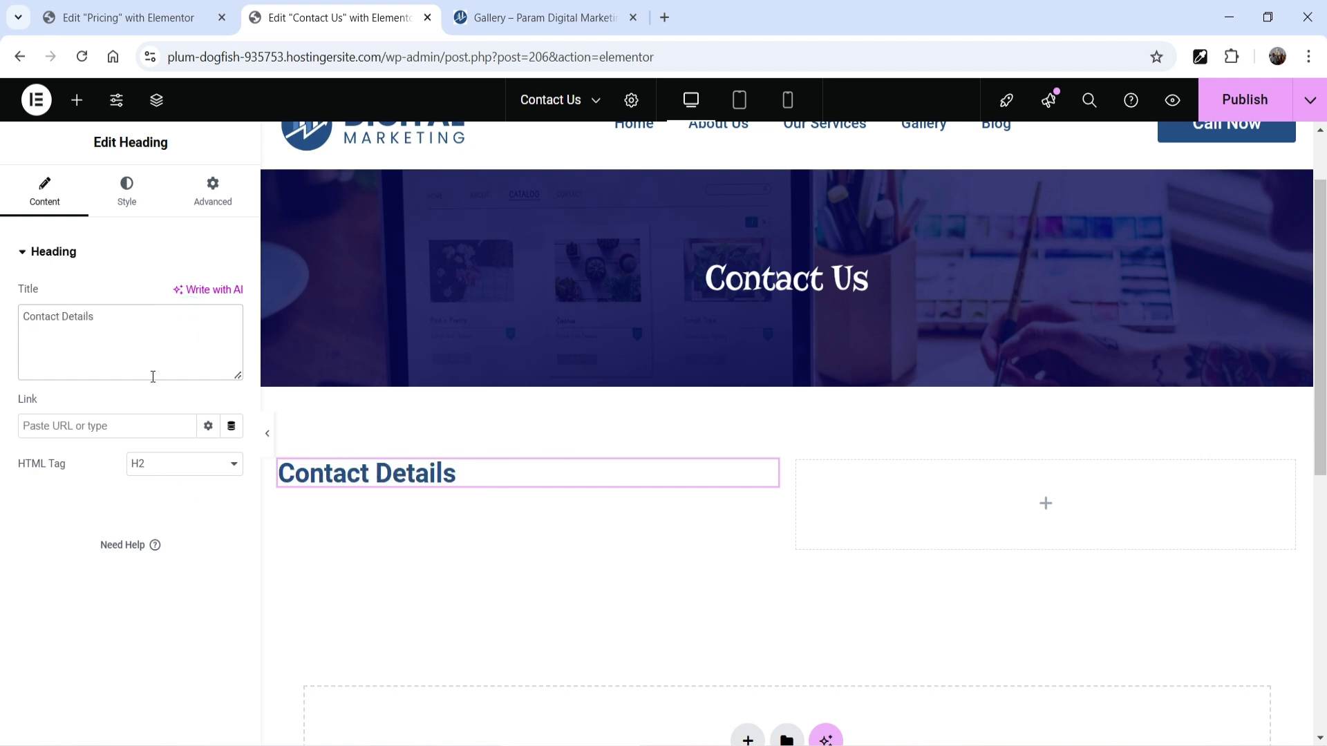
pyautogui.click(127, 186)
pyautogui.click(208, 334)
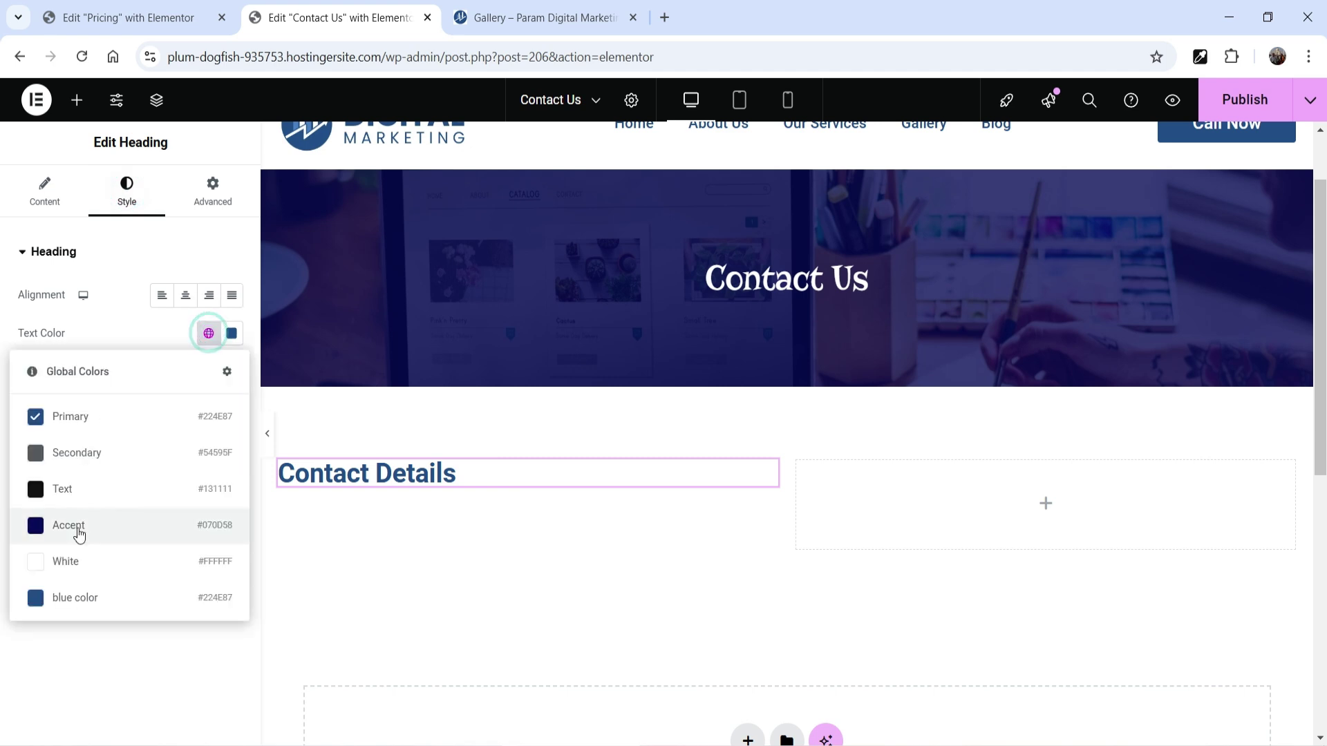
pyautogui.click(74, 490)
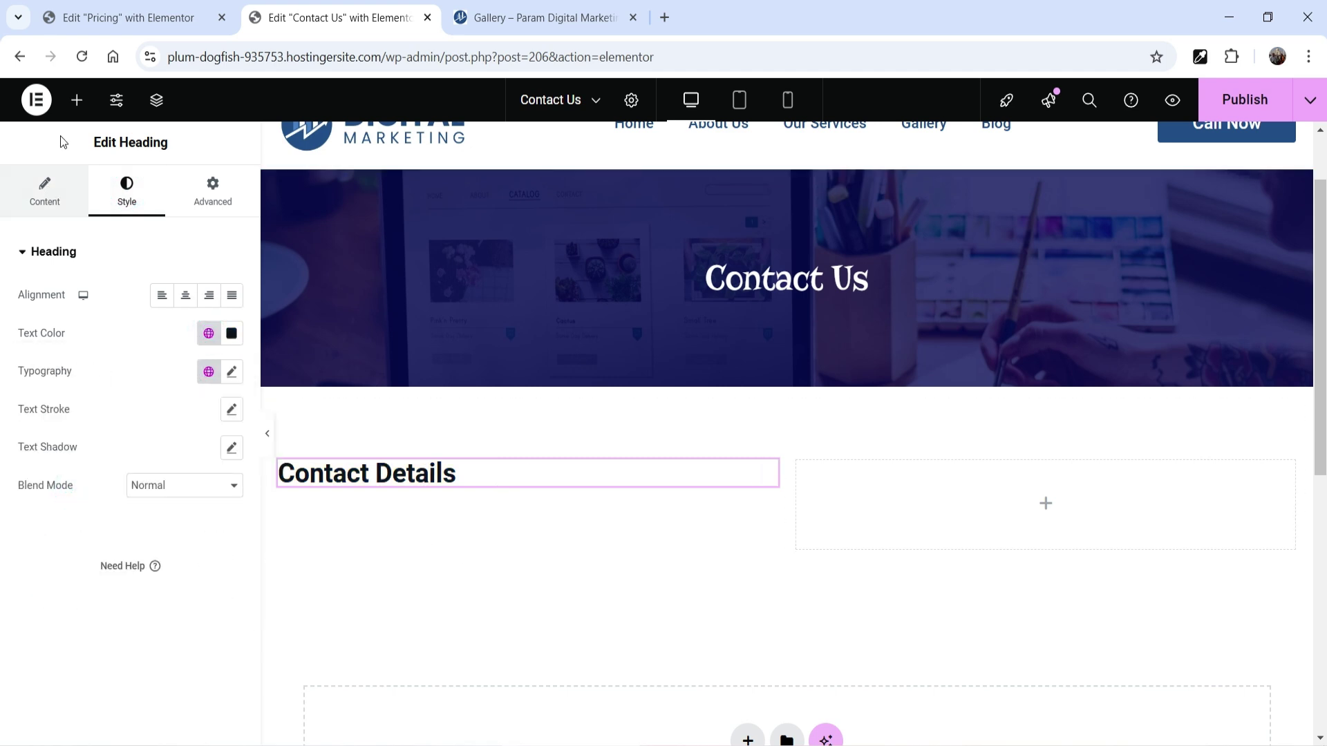
# Step: Add a second heading 'Param Digital Marketing' below it as an H3
pyautogui.click(76, 100)
pyautogui.moveTo(73, 559); pyautogui.dragTo(482, 488)
pyautogui.tripleClick(167, 330)
pyautogui.write('Param ')
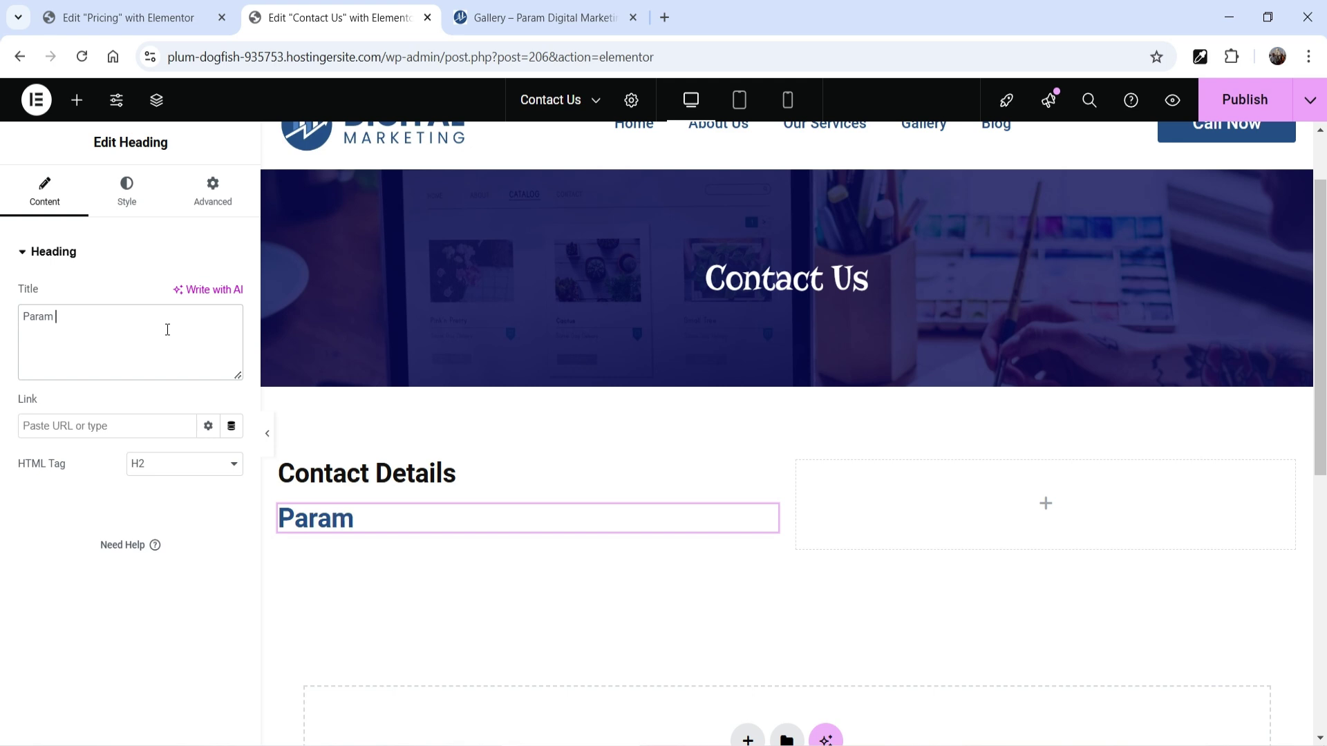
pyautogui.write('Digital Marketing')
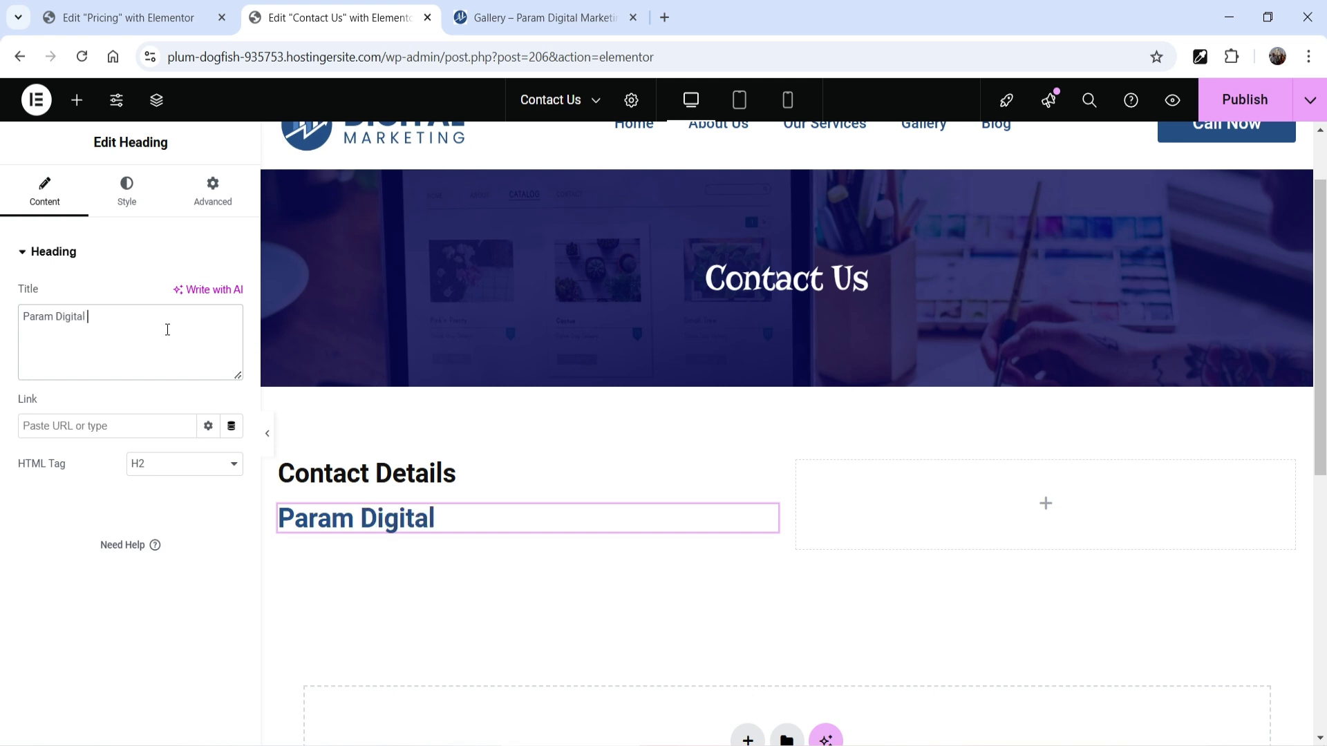
pyautogui.click(150, 471)
pyautogui.click(155, 530)
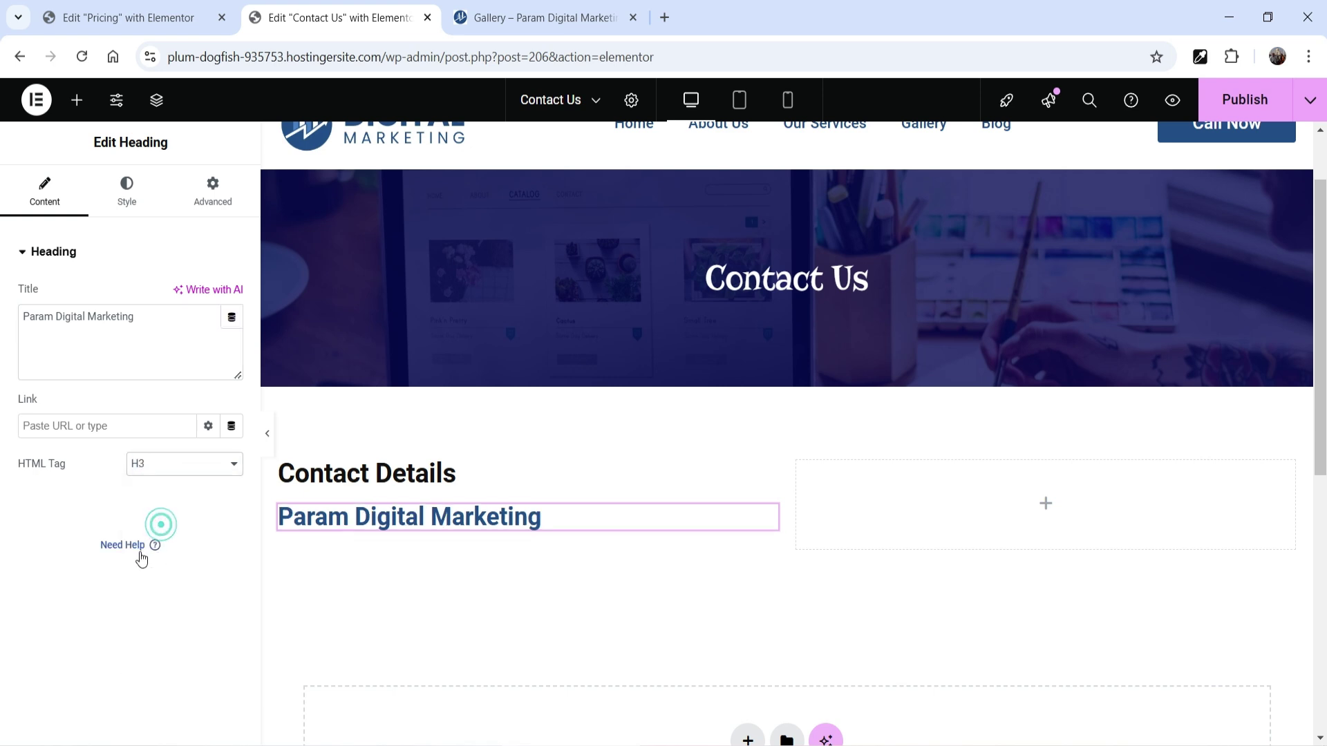
# Step: Set the Param Digital Marketing heading's font weight to 400 (Normal)
pyautogui.click(131, 198)
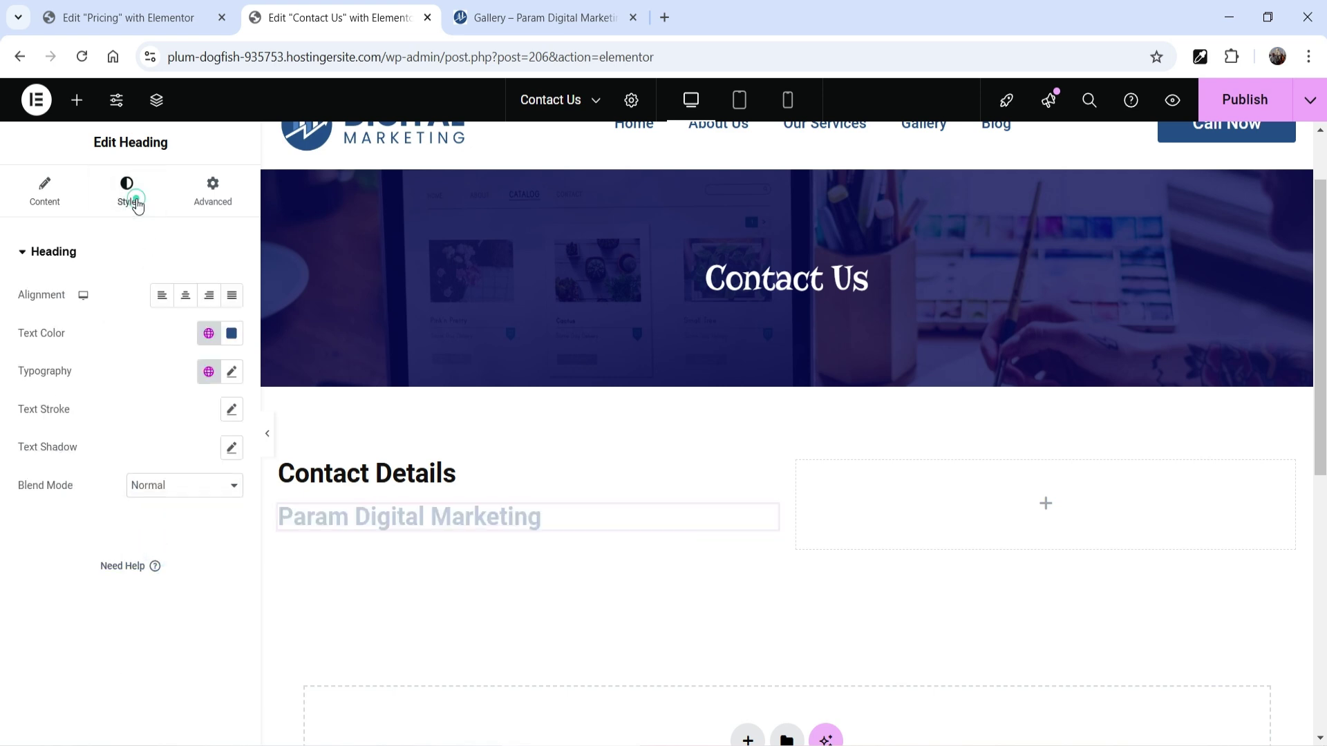
pyautogui.click(229, 372)
pyautogui.click(163, 551)
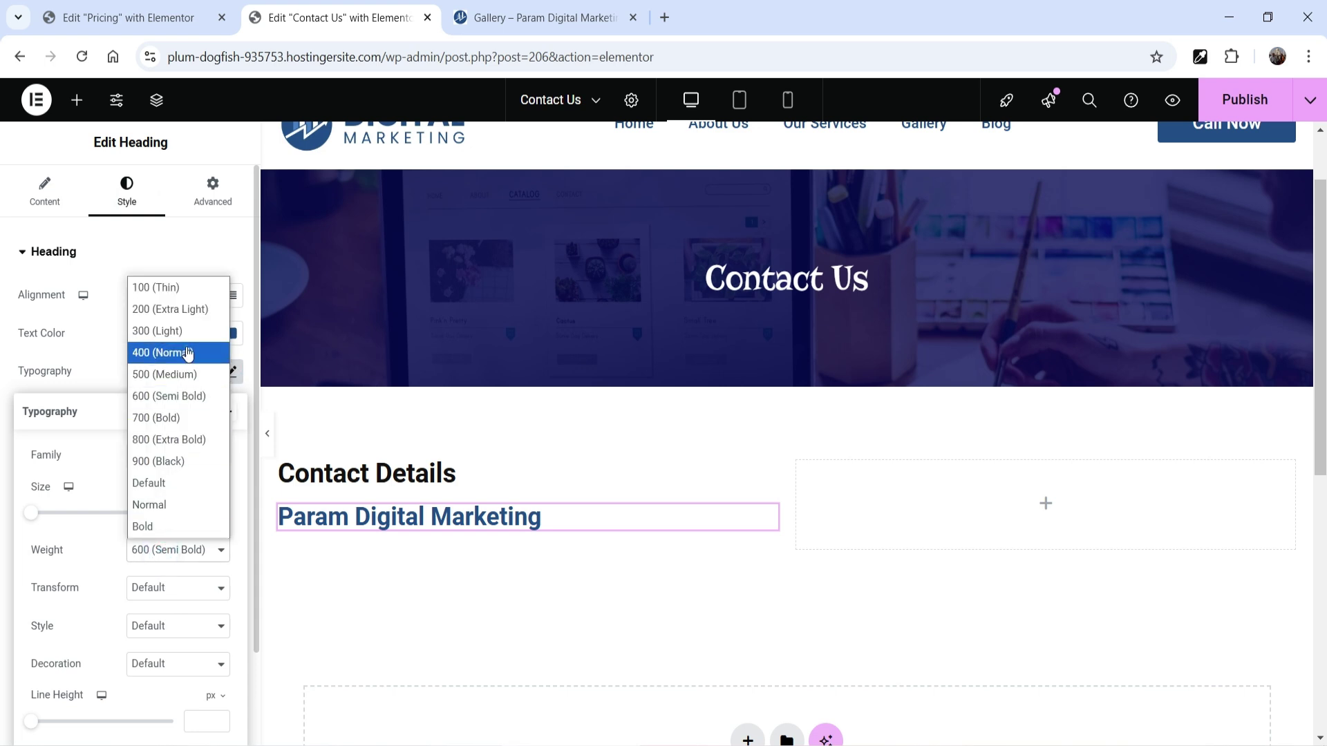
pyautogui.click(187, 353)
pyautogui.click(146, 378)
pyautogui.scroll(-4, 579, 373)
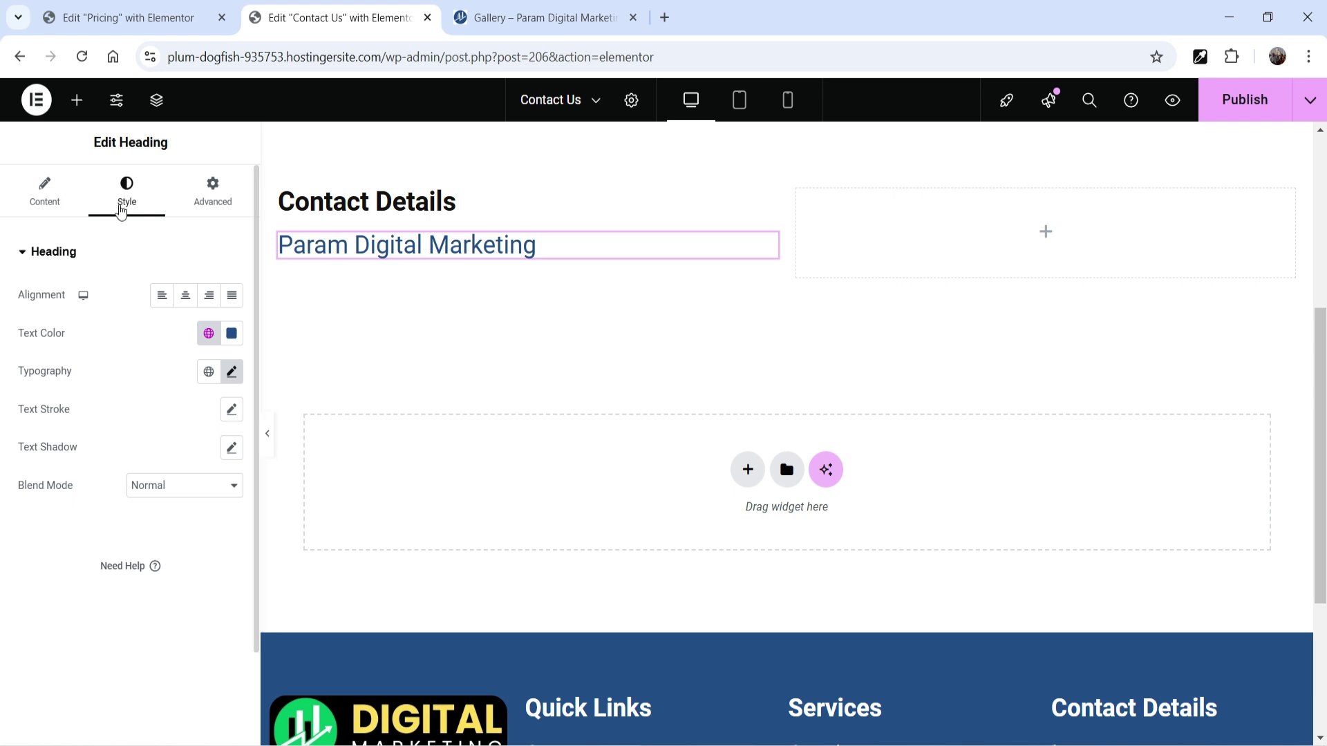
pyautogui.click(77, 100)
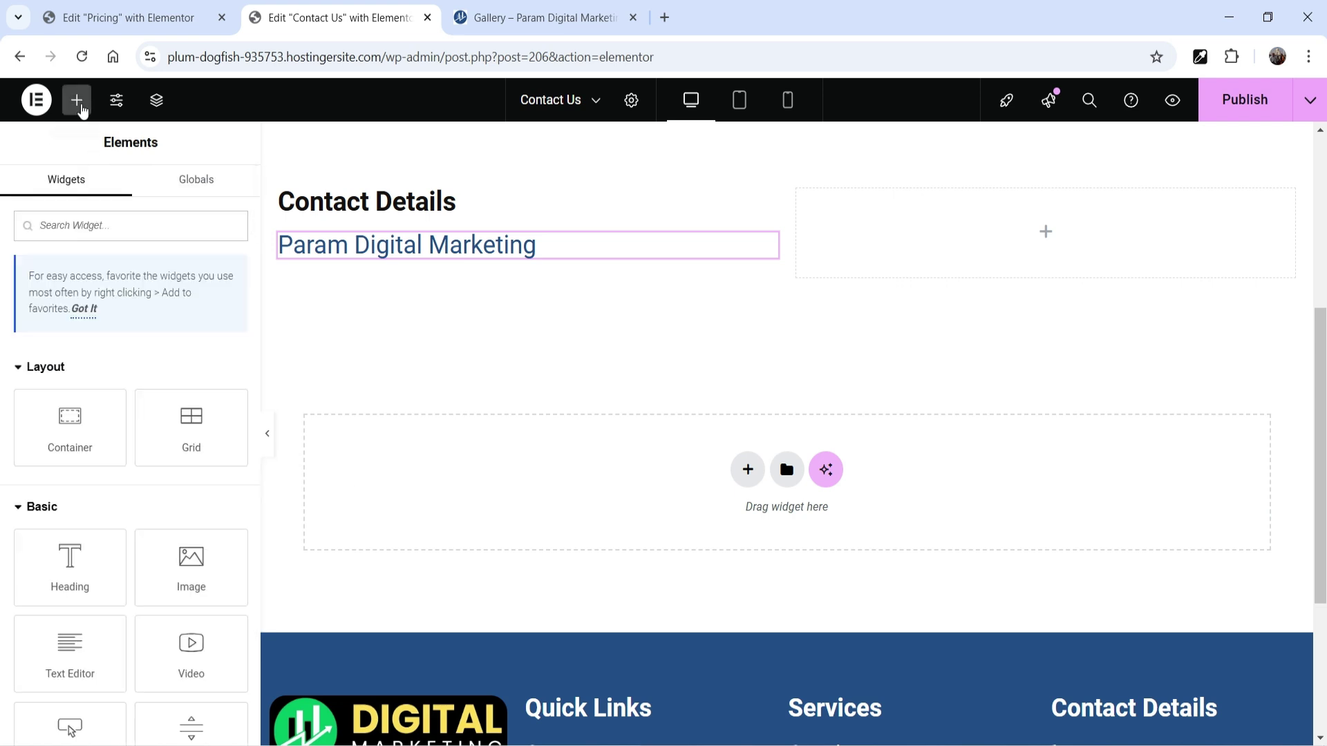
# Step: Add an Icon Box under the headings and give it the phone handset icon
pyautogui.click(77, 100)
pyautogui.click(76, 226)
pyautogui.write('icon')
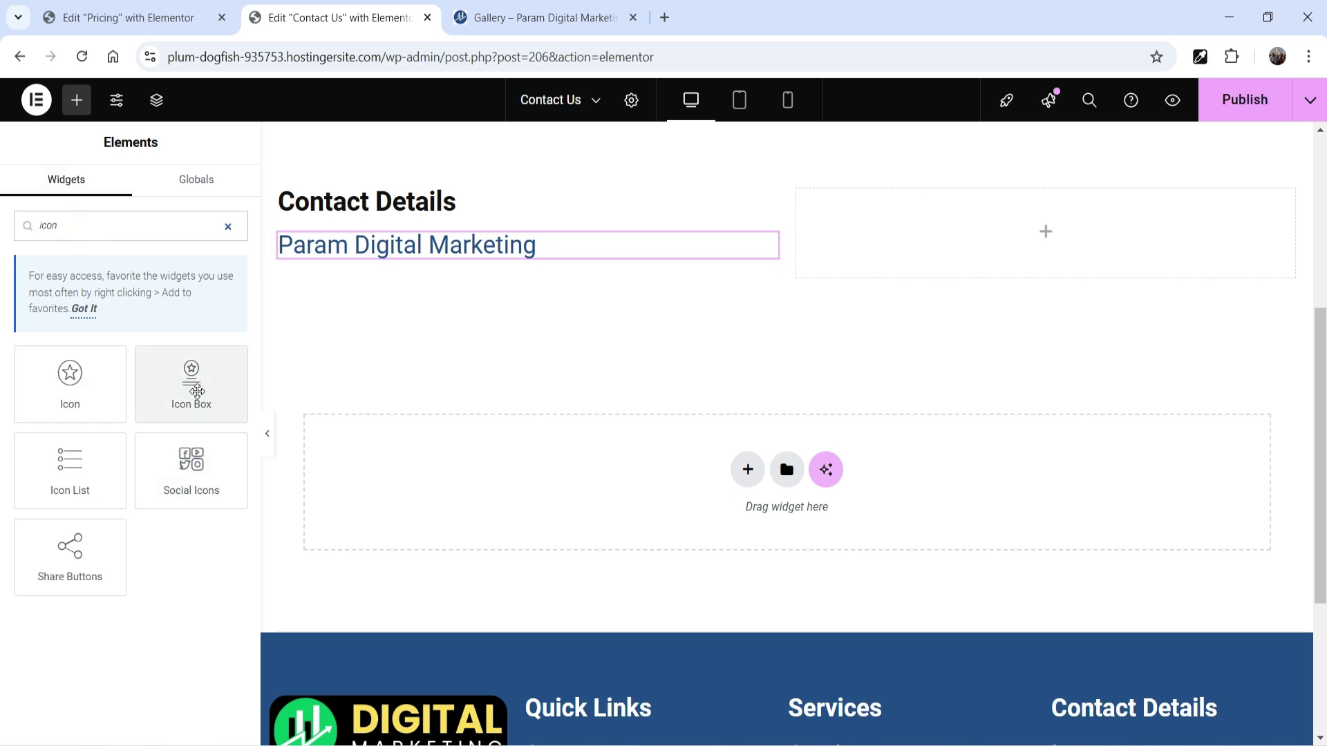
pyautogui.moveTo(187, 382); pyautogui.dragTo(484, 260)
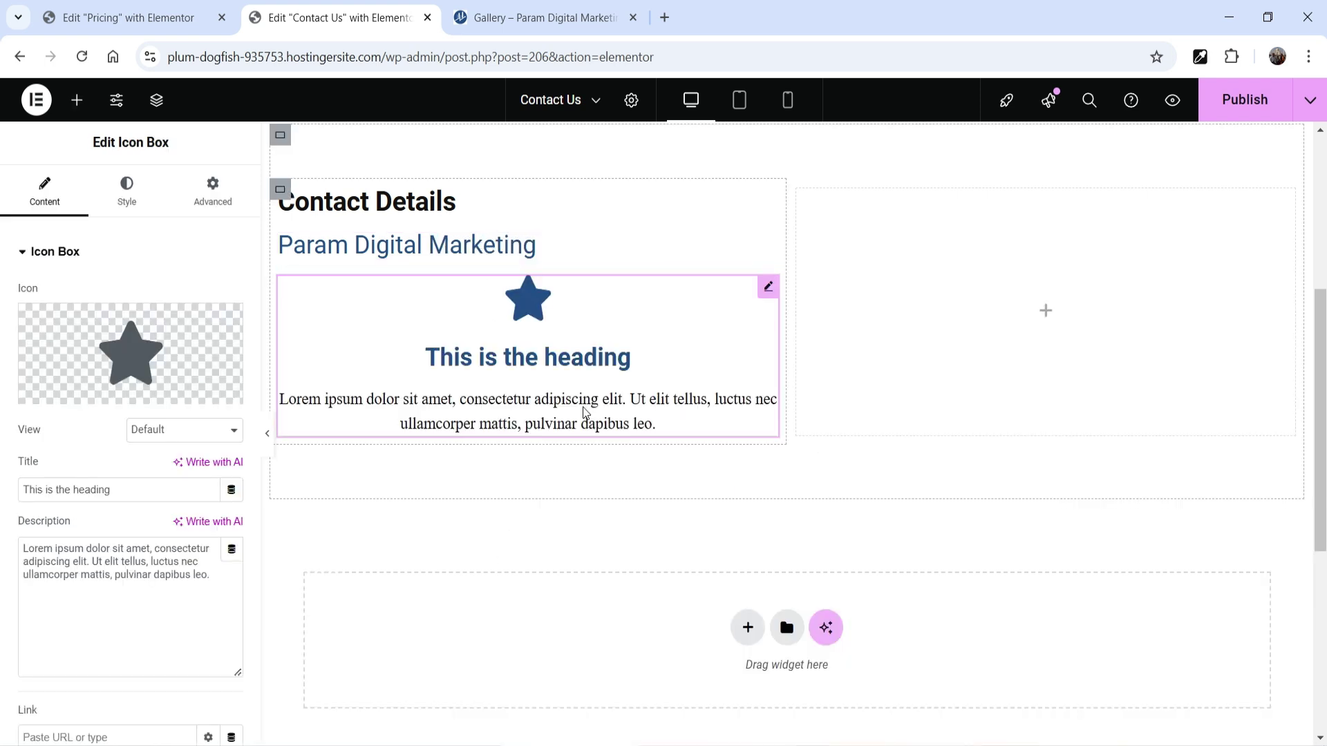
pyautogui.click(100, 351)
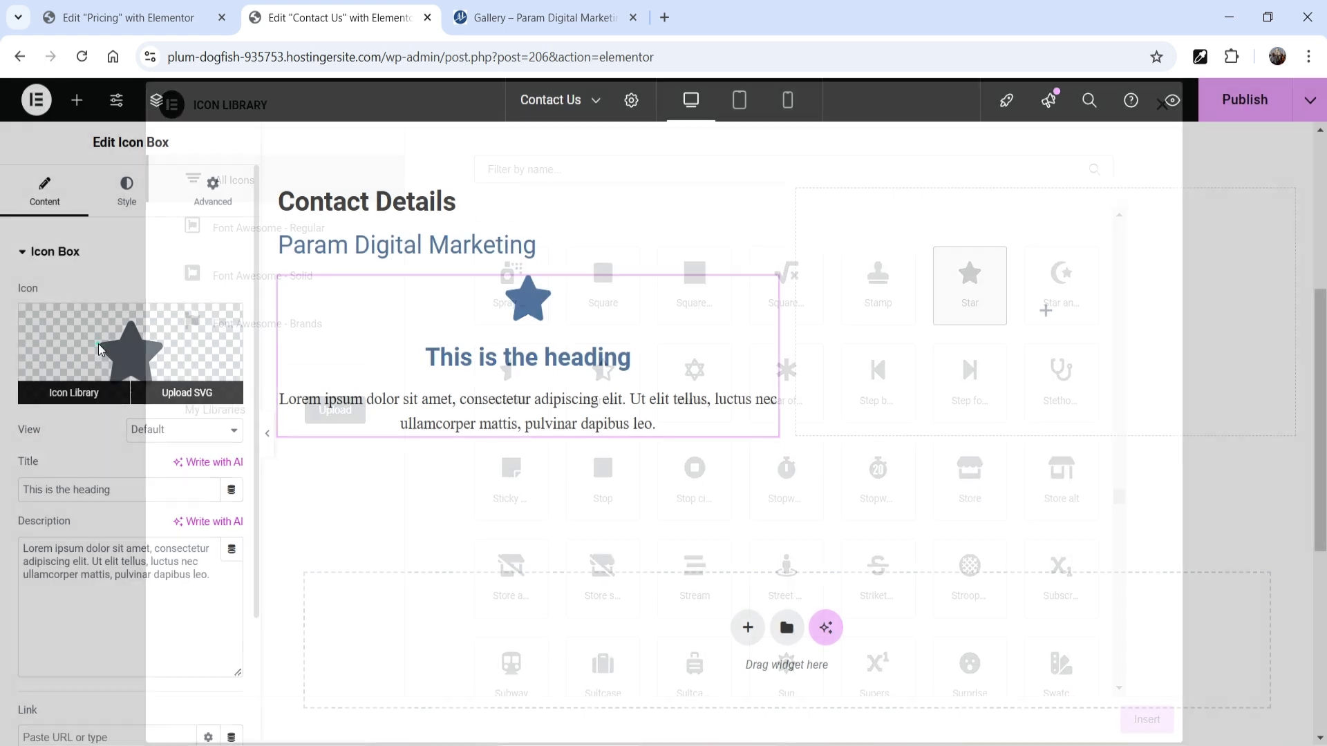
pyautogui.click(553, 166)
pyautogui.write('phone')
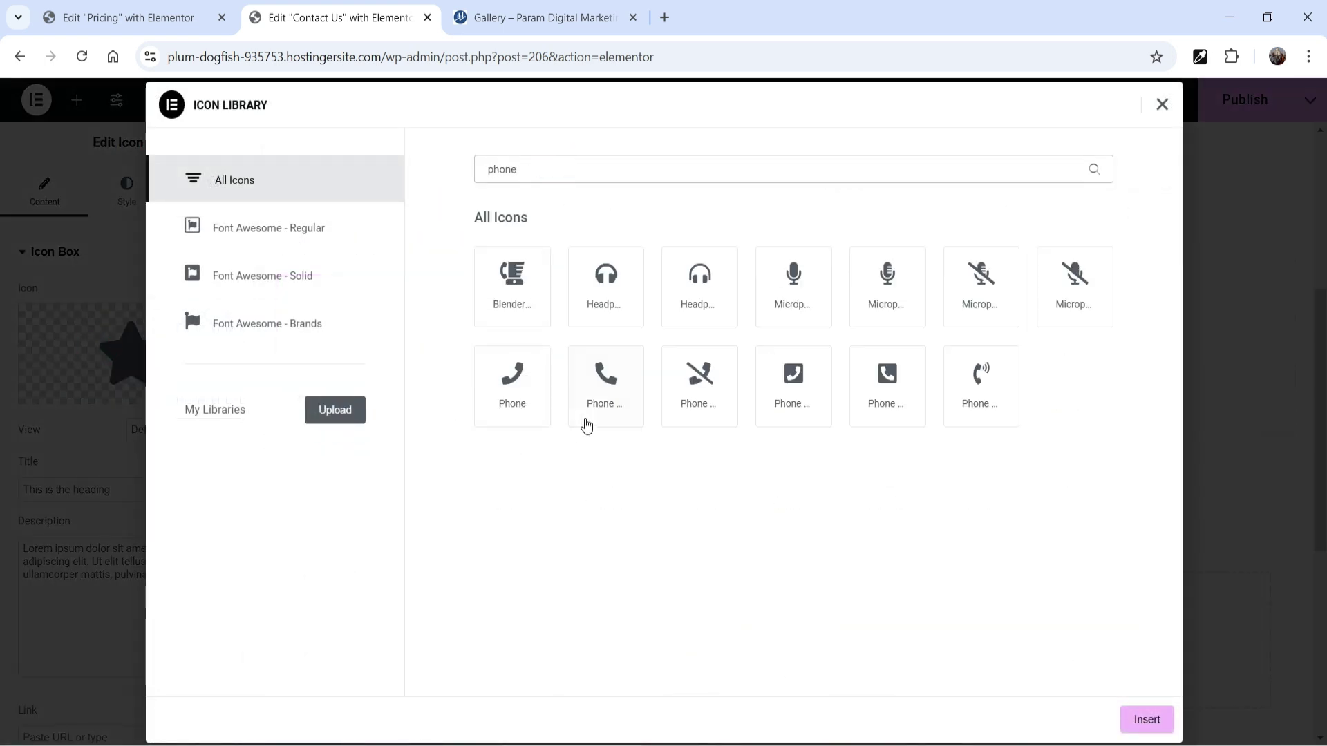
pyautogui.click(596, 408)
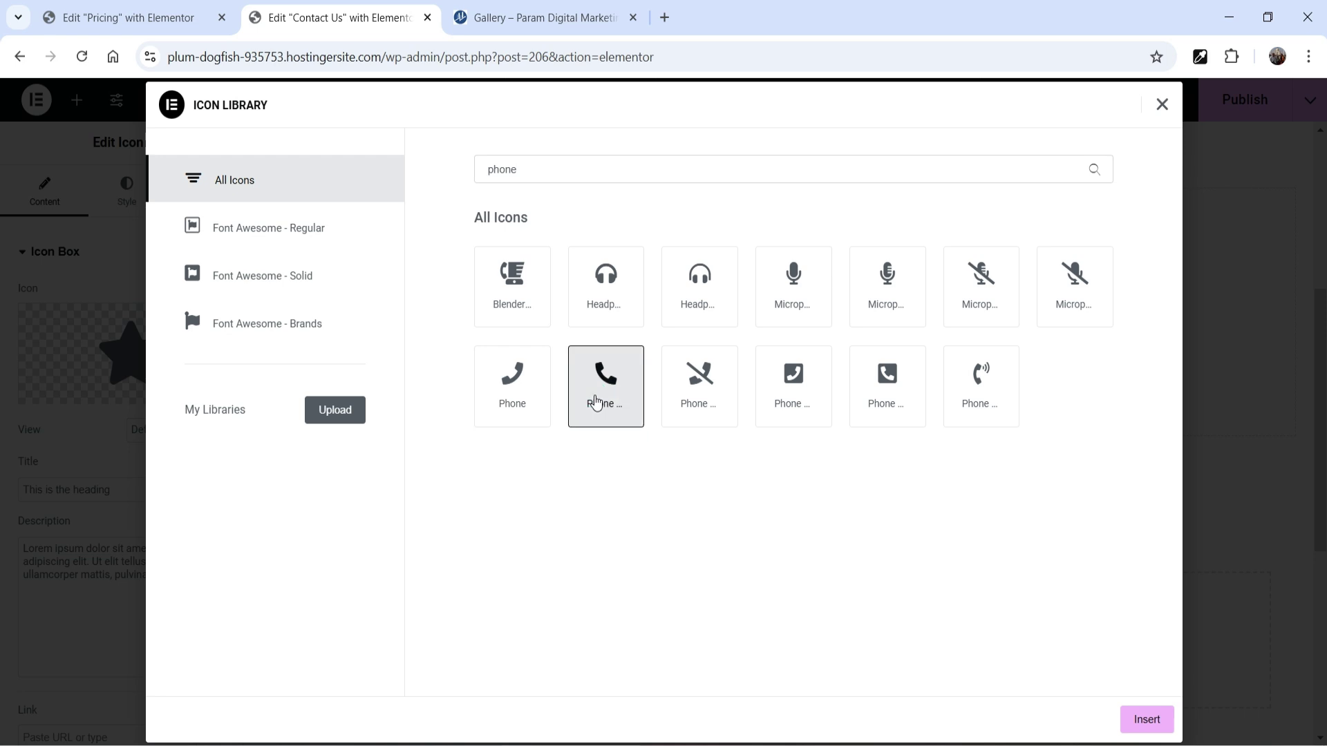
pyautogui.click(1141, 718)
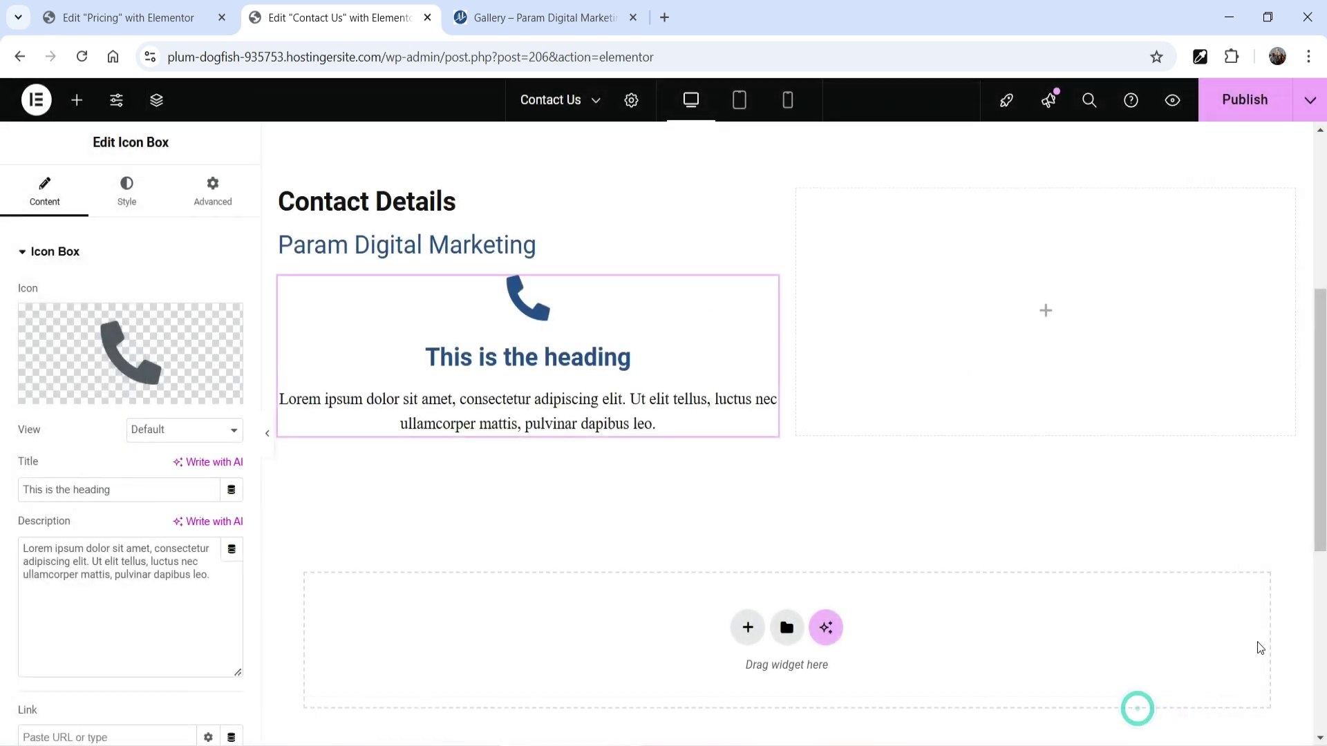
# Step: Set the icon box title to 'Call Us' and the description to the sample phone number
pyautogui.tripleClick(165, 485)
pyautogui.write('Call Us')
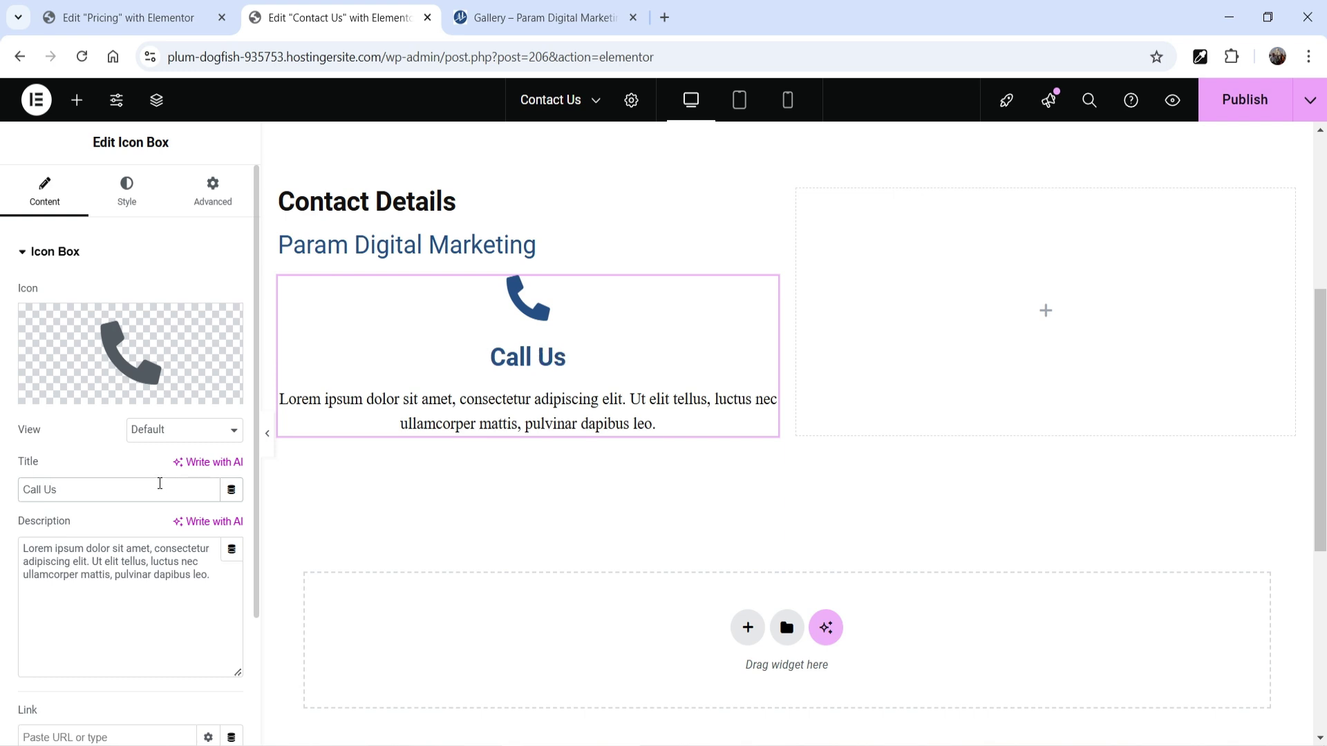
pyautogui.tripleClick(98, 561)
pyautogui.write('1')
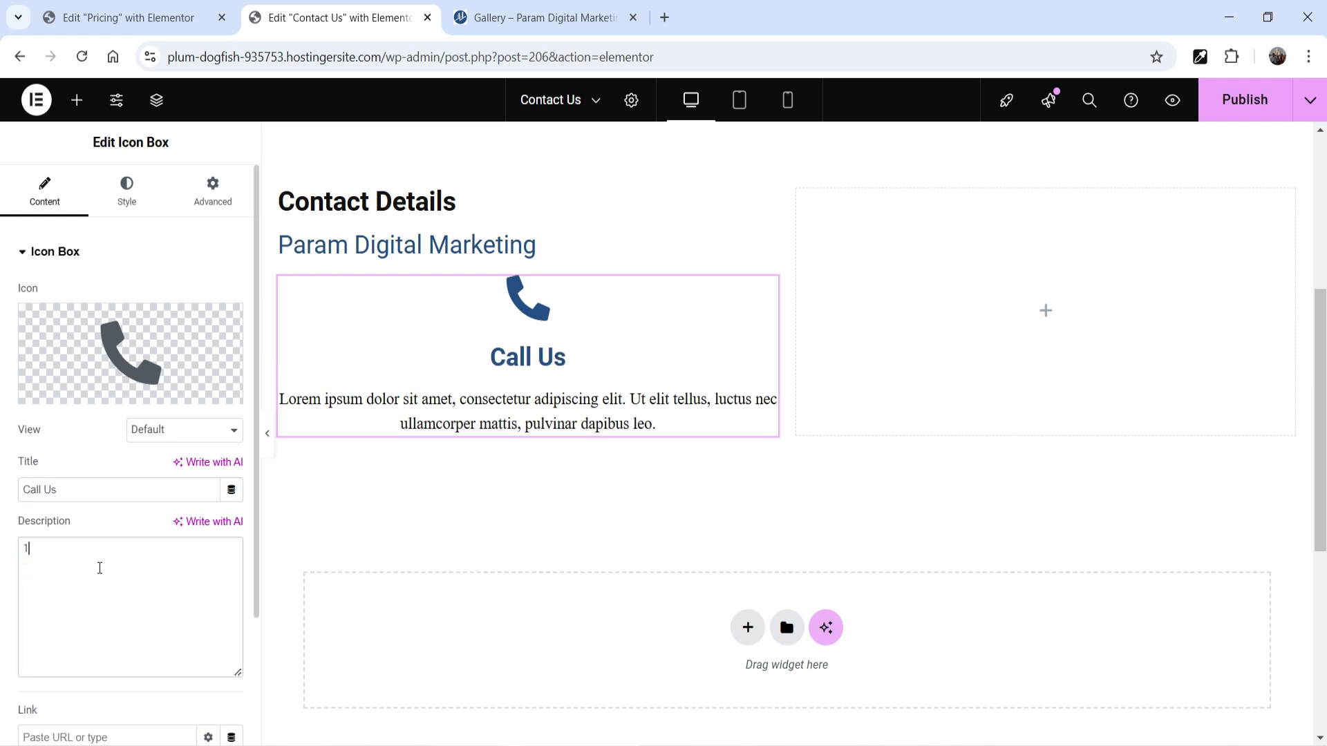
pyautogui.write('23-456-7890')
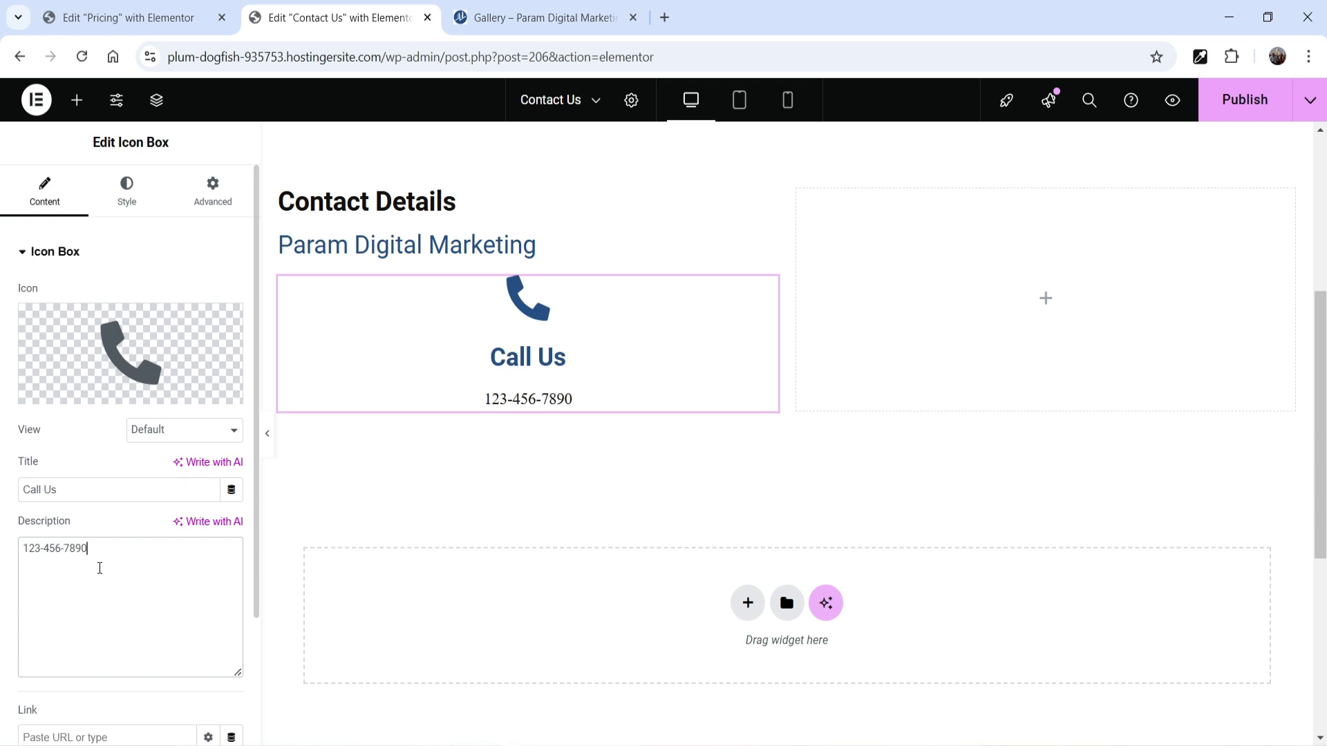
# Step: Link the icon box to tel: followed by the copied phone number
pyautogui.scroll(-2, 117, 546)
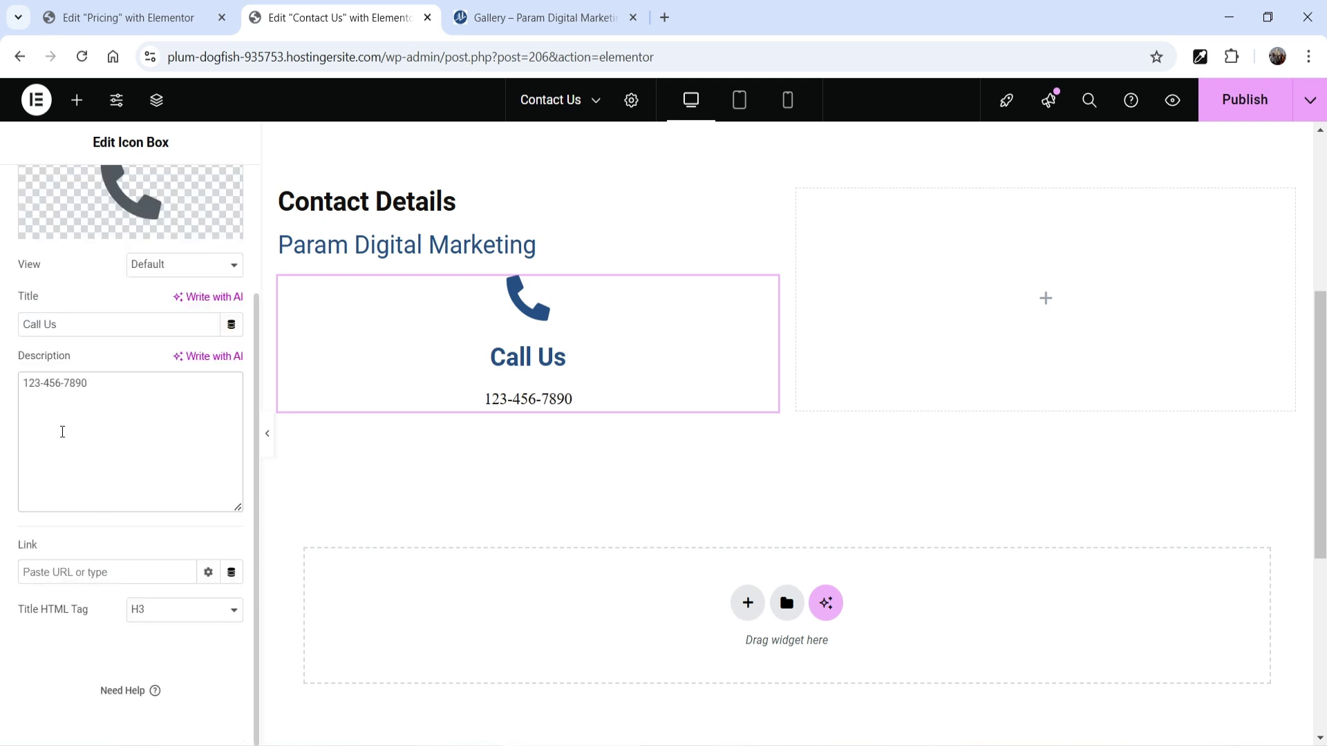
pyautogui.tripleClick(115, 381)
pyautogui.hotkey('ctrl', 'c')
pyautogui.click(48, 571)
pyautogui.write('tel:')
pyautogui.hotkey('ctrl', 'v')
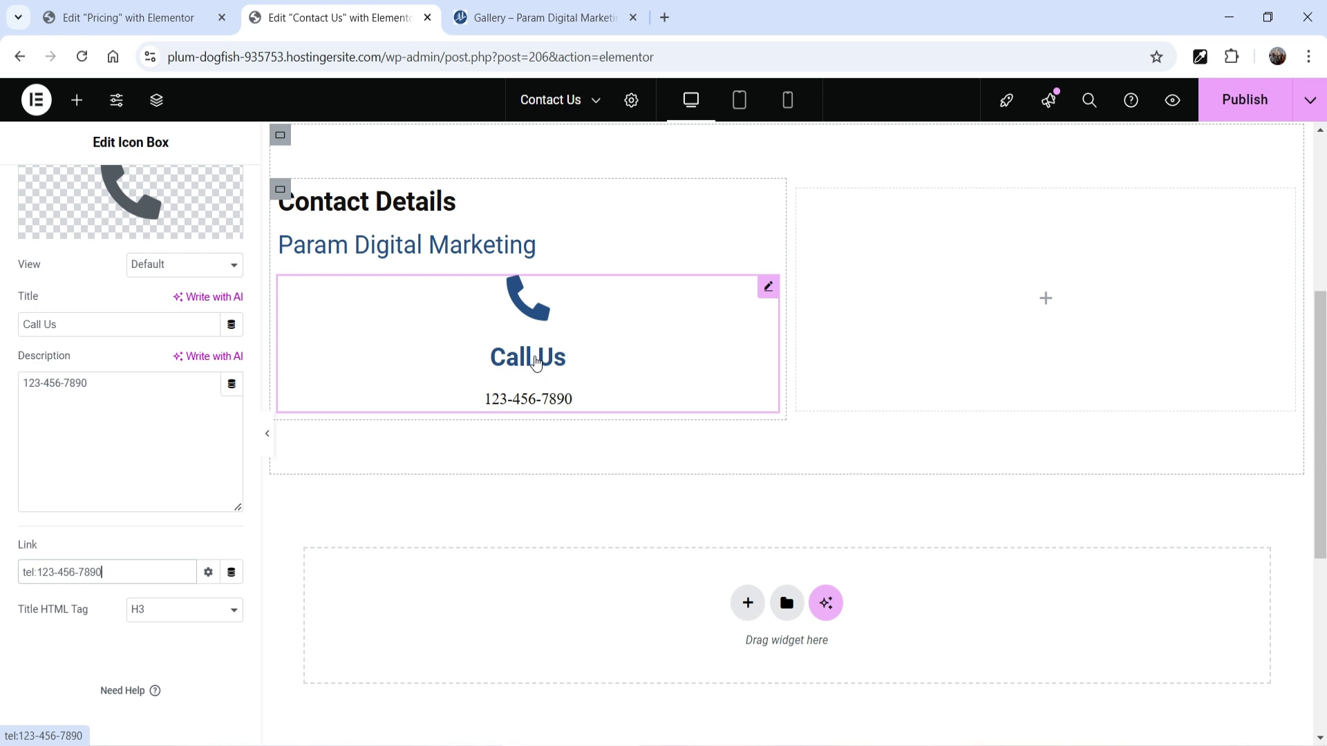
pyautogui.click(325, 355)
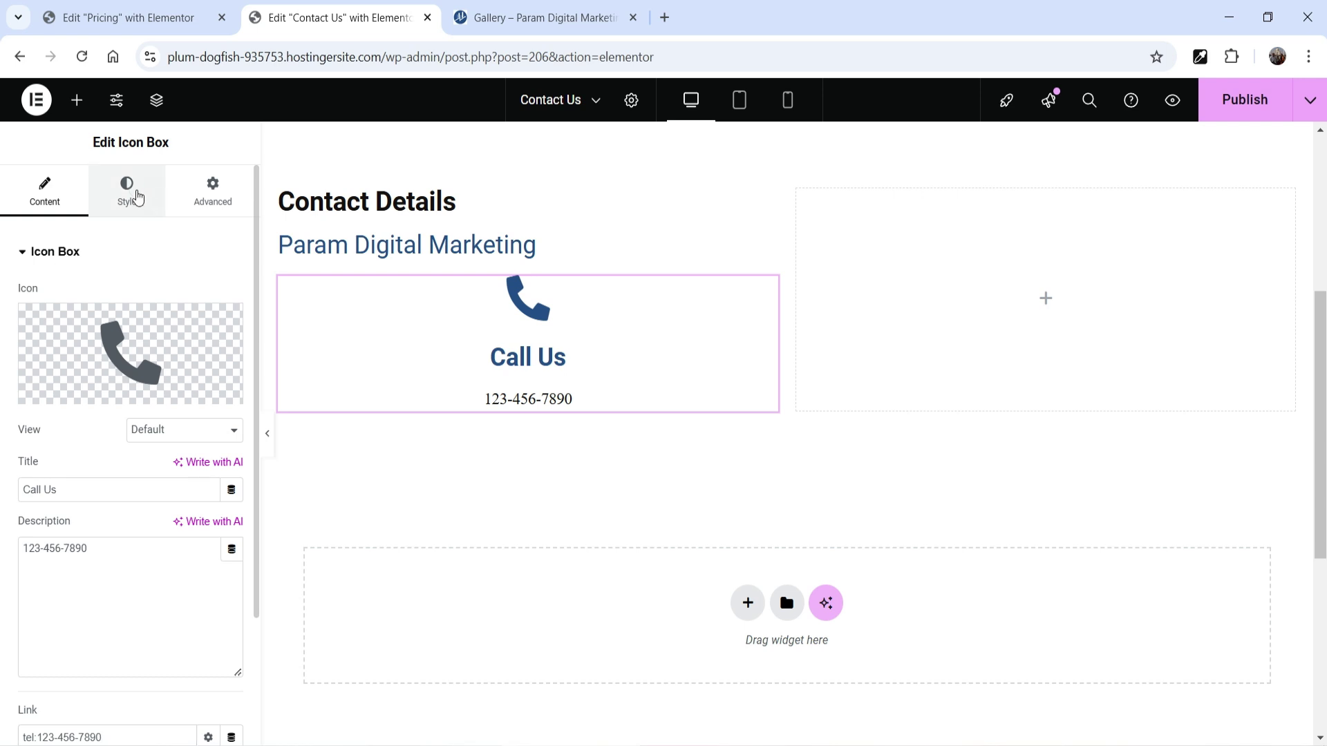
# Step: Set icon position Left, vertical alignment Middle, text alignment Left, icon spacing 16, content spacing 0
pyautogui.click(146, 205)
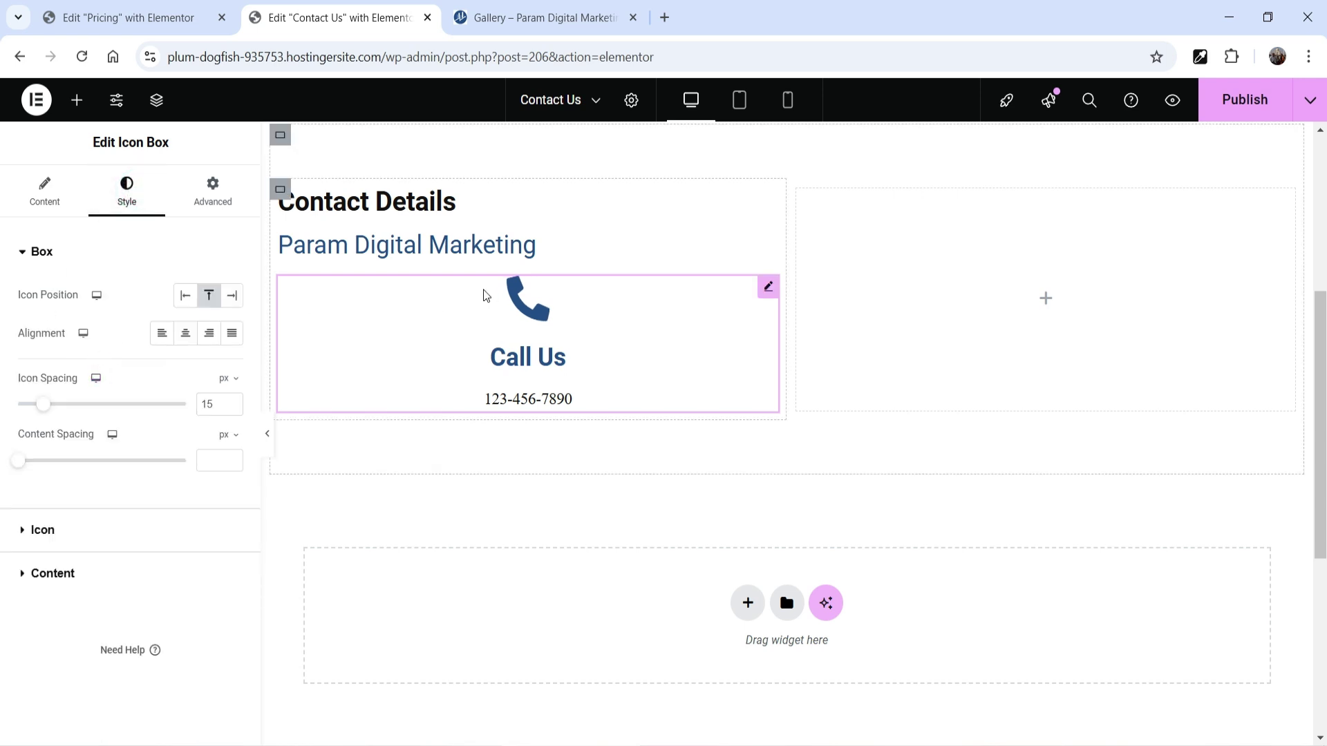
pyautogui.click(186, 296)
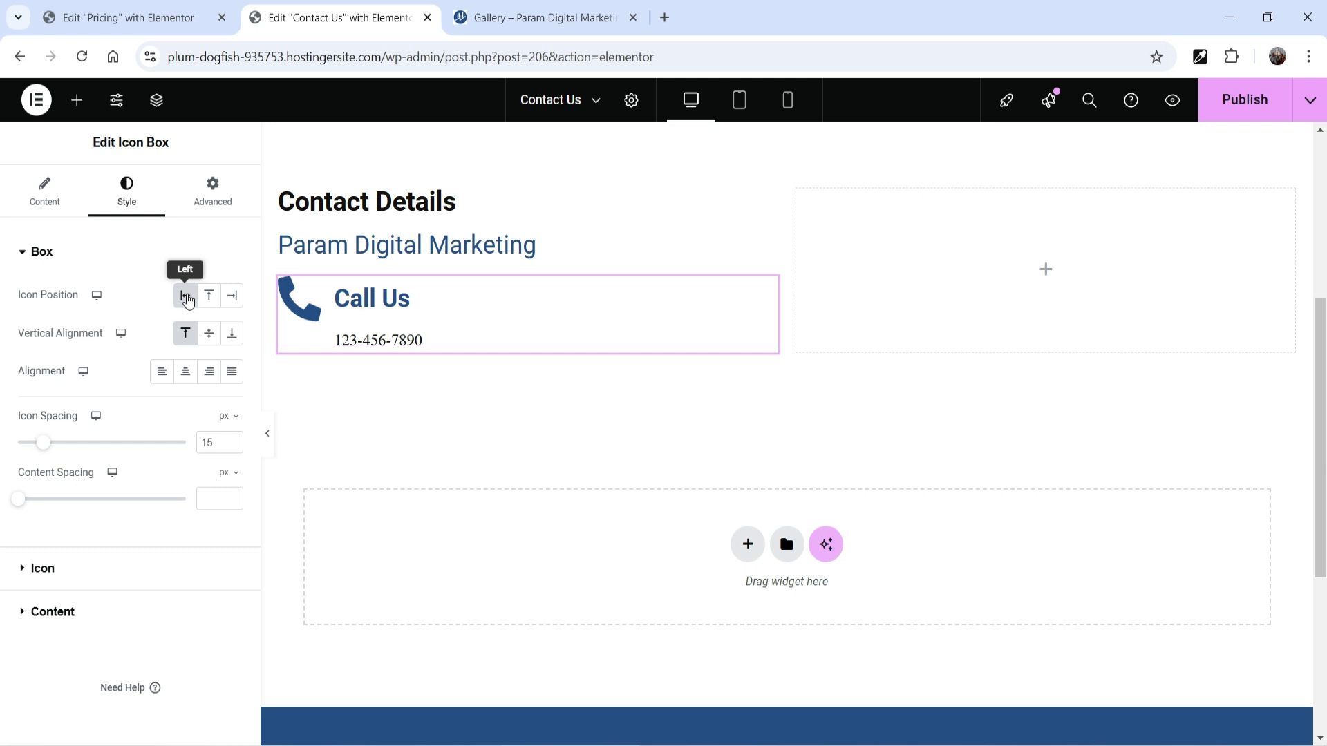
pyautogui.click(209, 336)
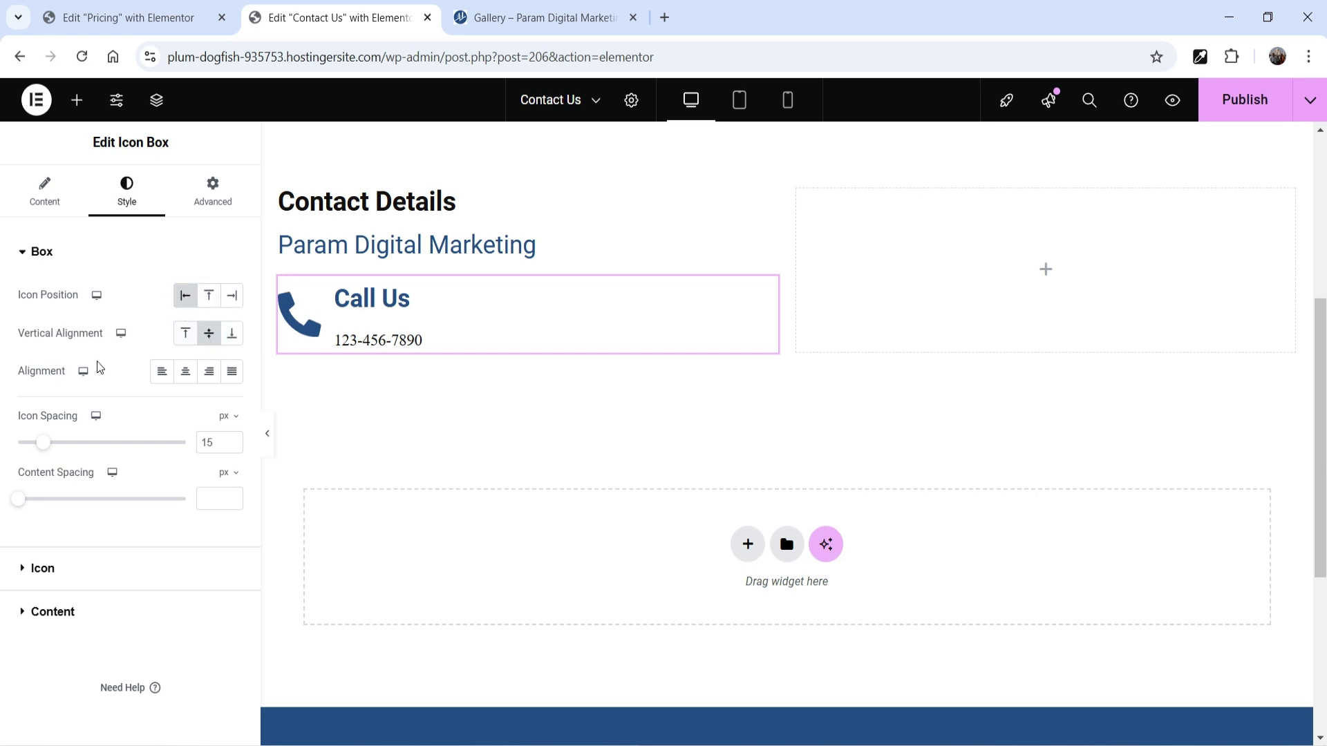
pyautogui.click(185, 374)
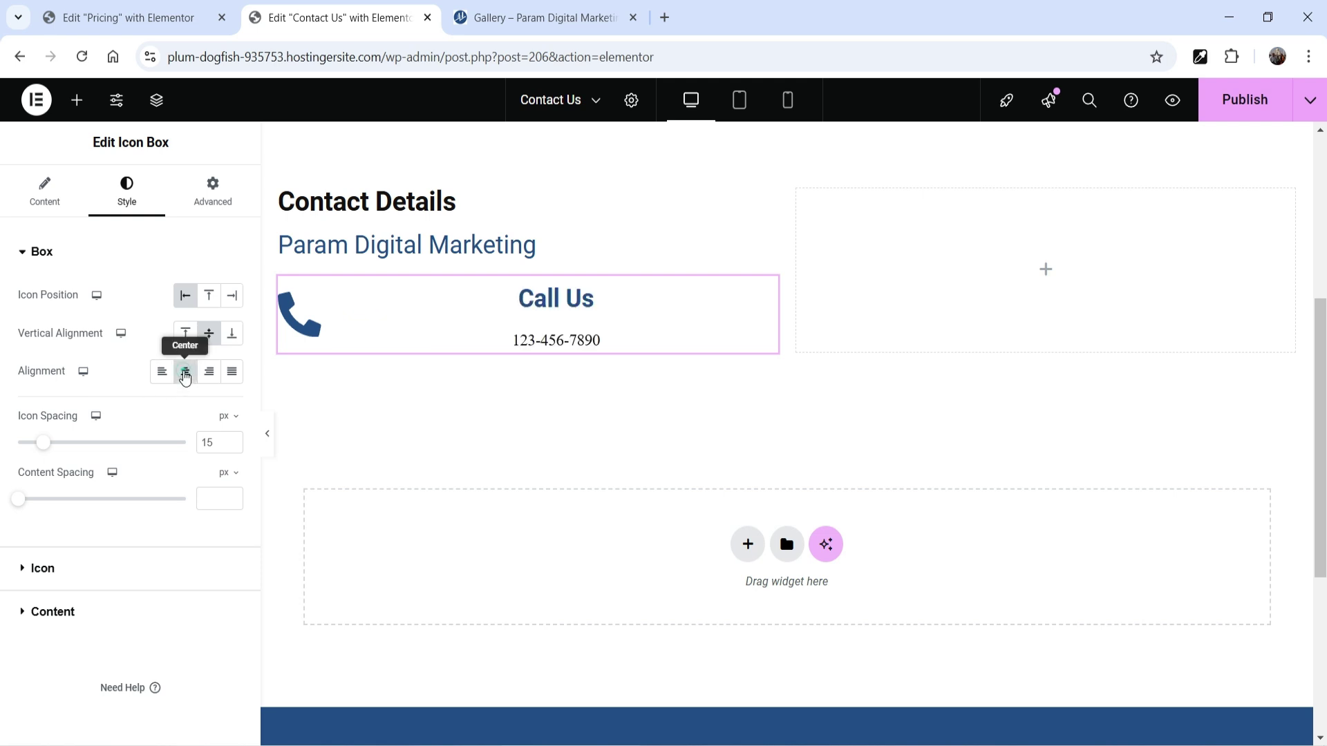
pyautogui.click(161, 372)
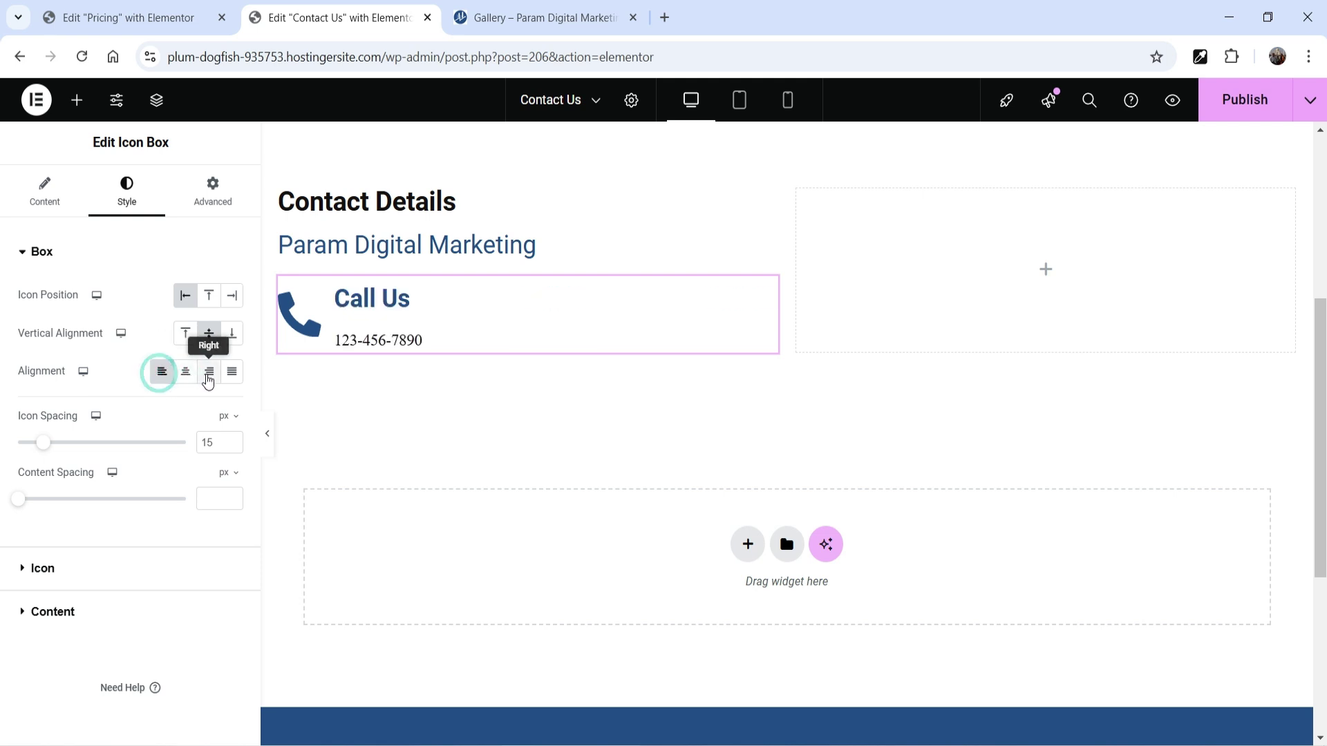
pyautogui.click(208, 374)
pyautogui.click(232, 374)
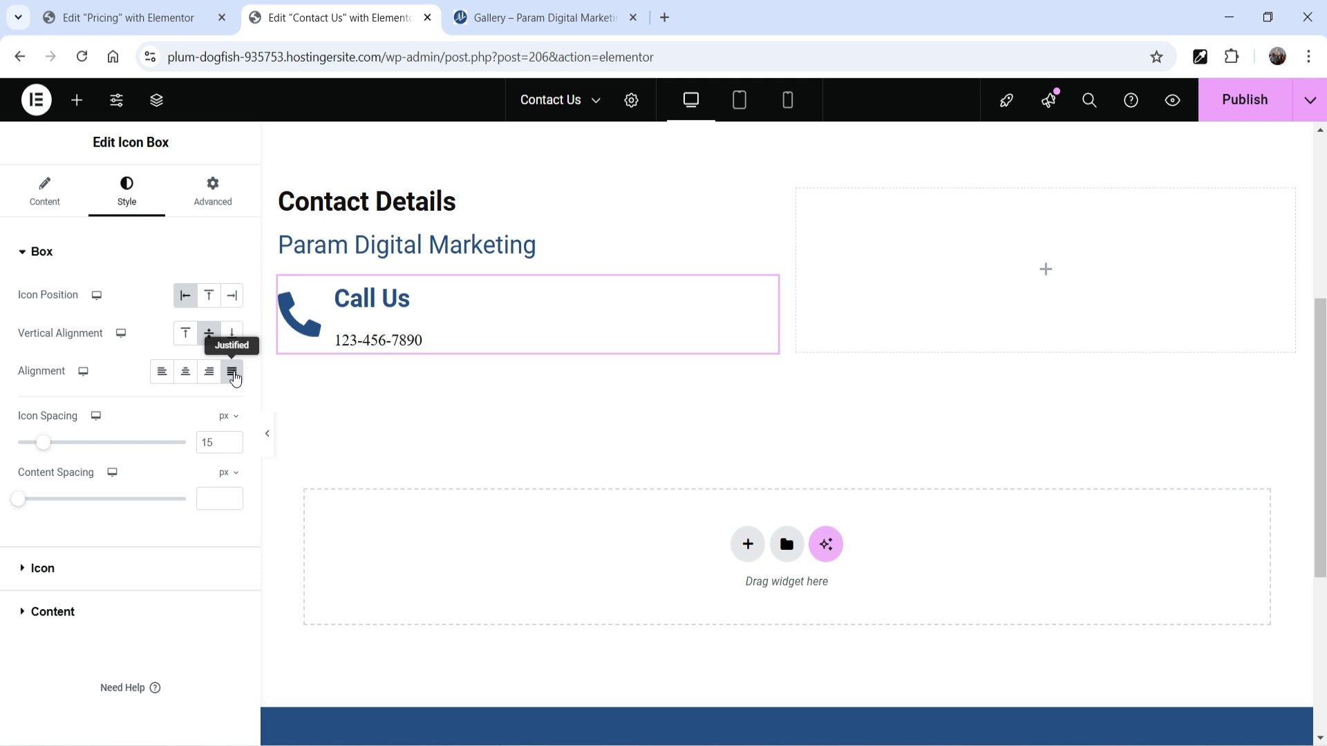
pyautogui.click(165, 373)
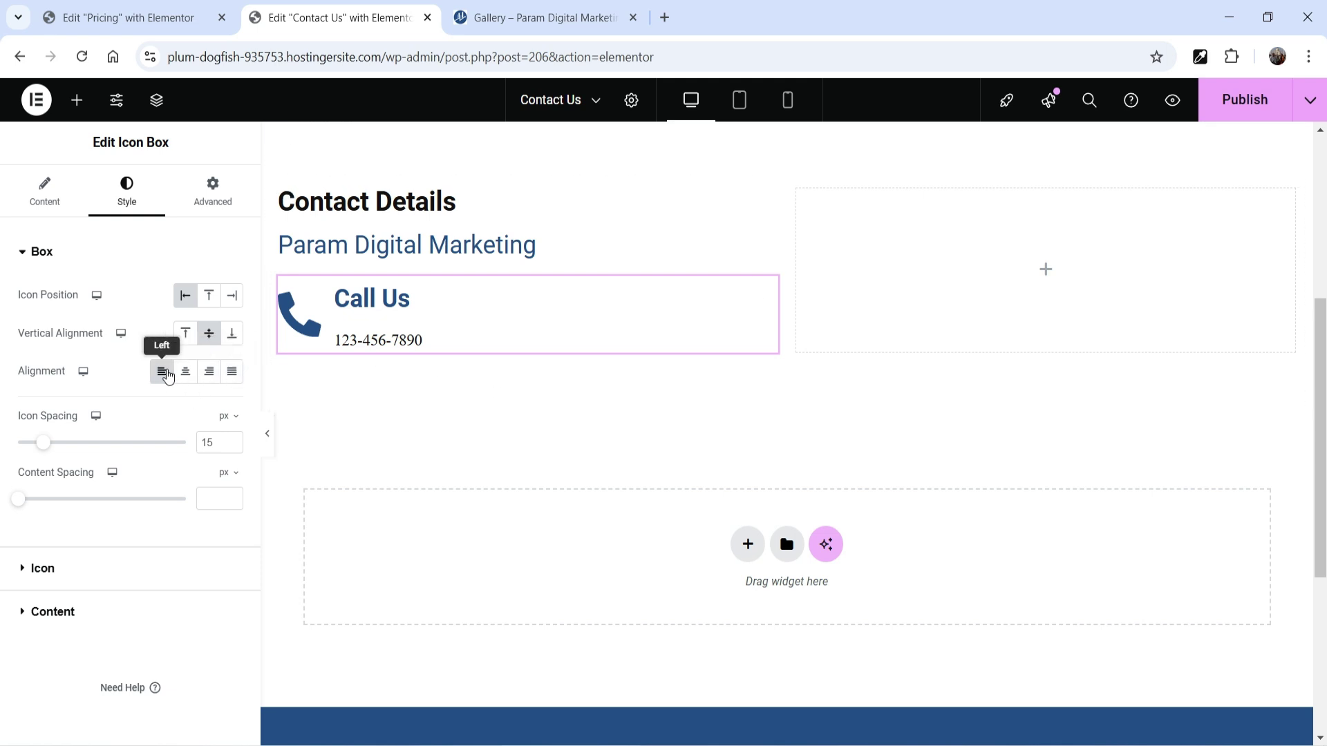
pyautogui.moveTo(42, 446); pyautogui.dragTo(45, 444)
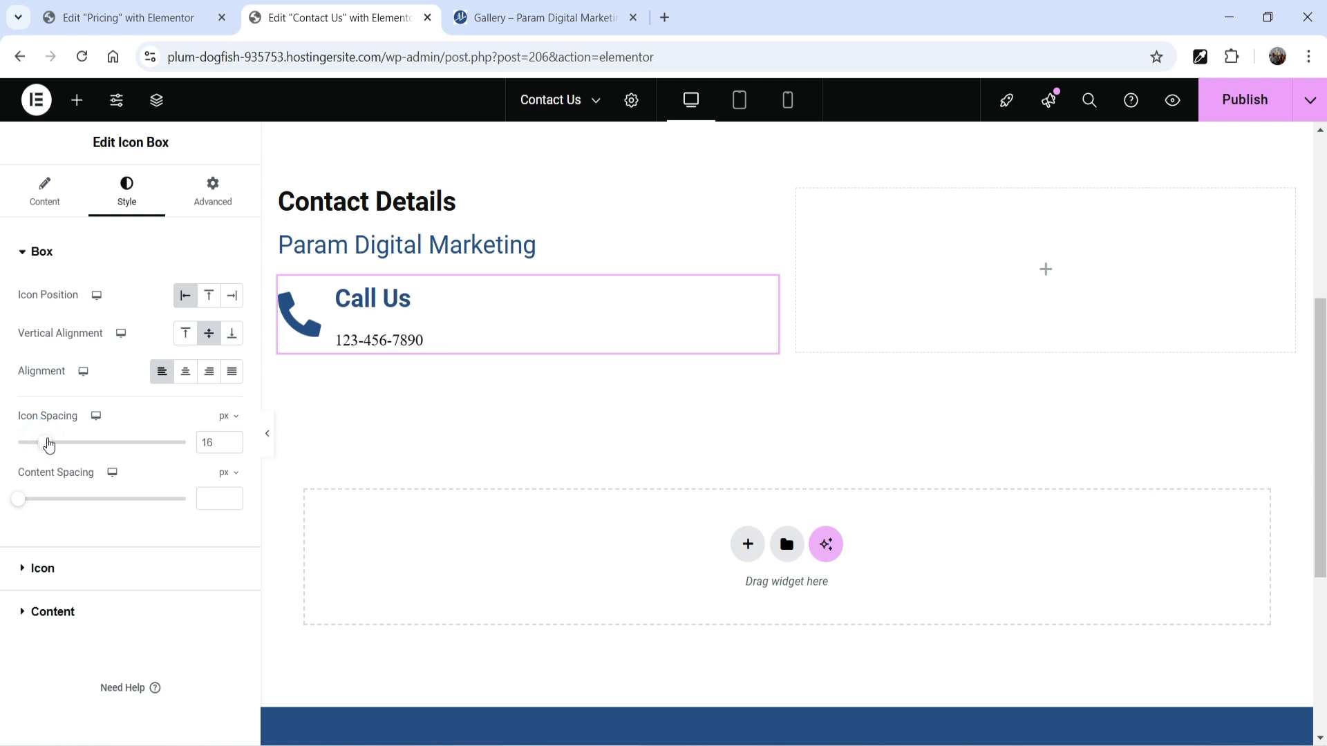
pyautogui.moveTo(22, 503); pyautogui.dragTo(20, 504)
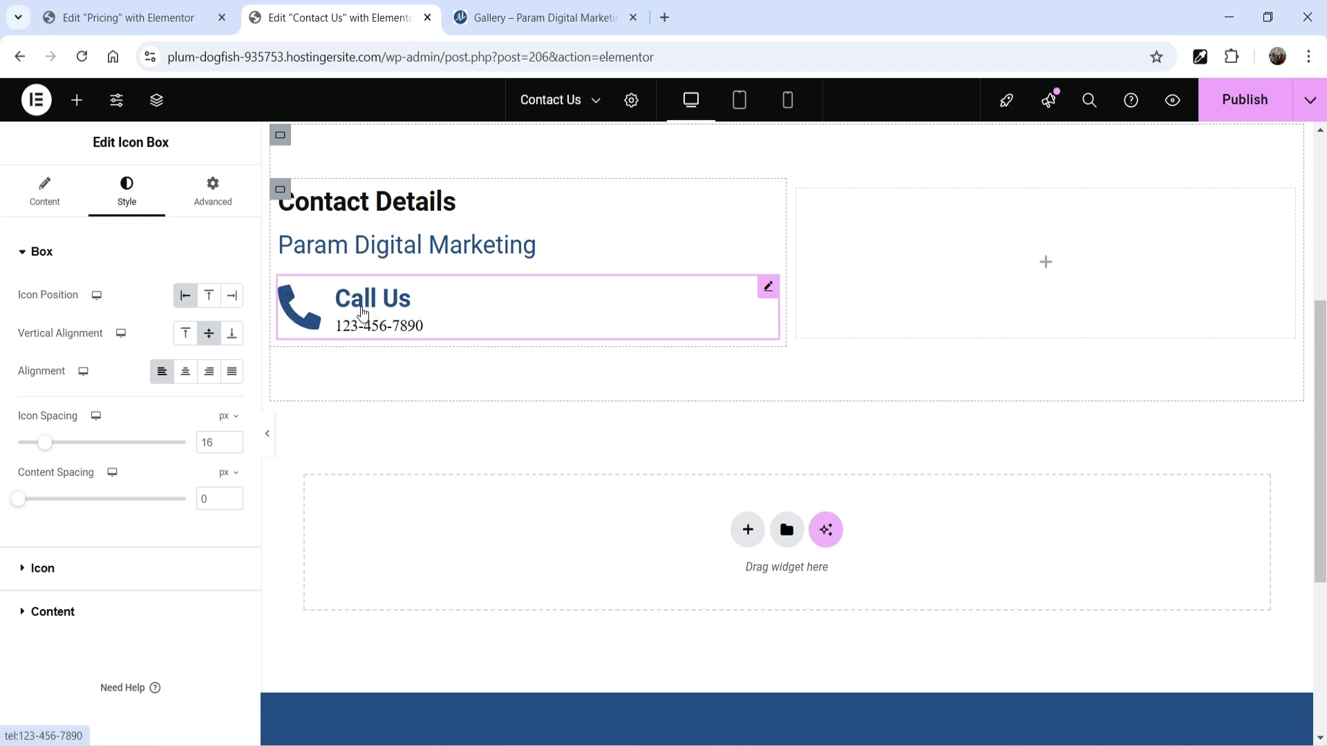
pyautogui.click(77, 569)
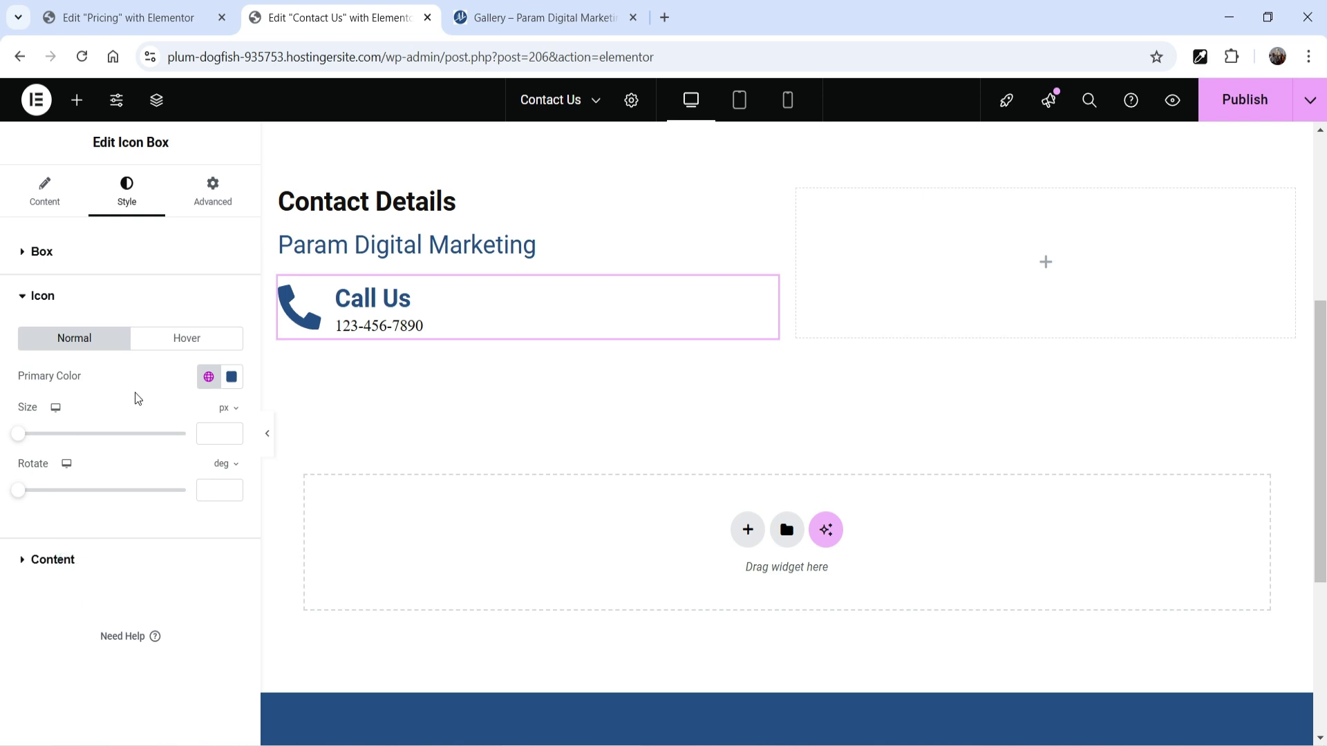
# Step: Colour the phone icon dark red (#9C190C) and set its size to 20
pyautogui.click(232, 376)
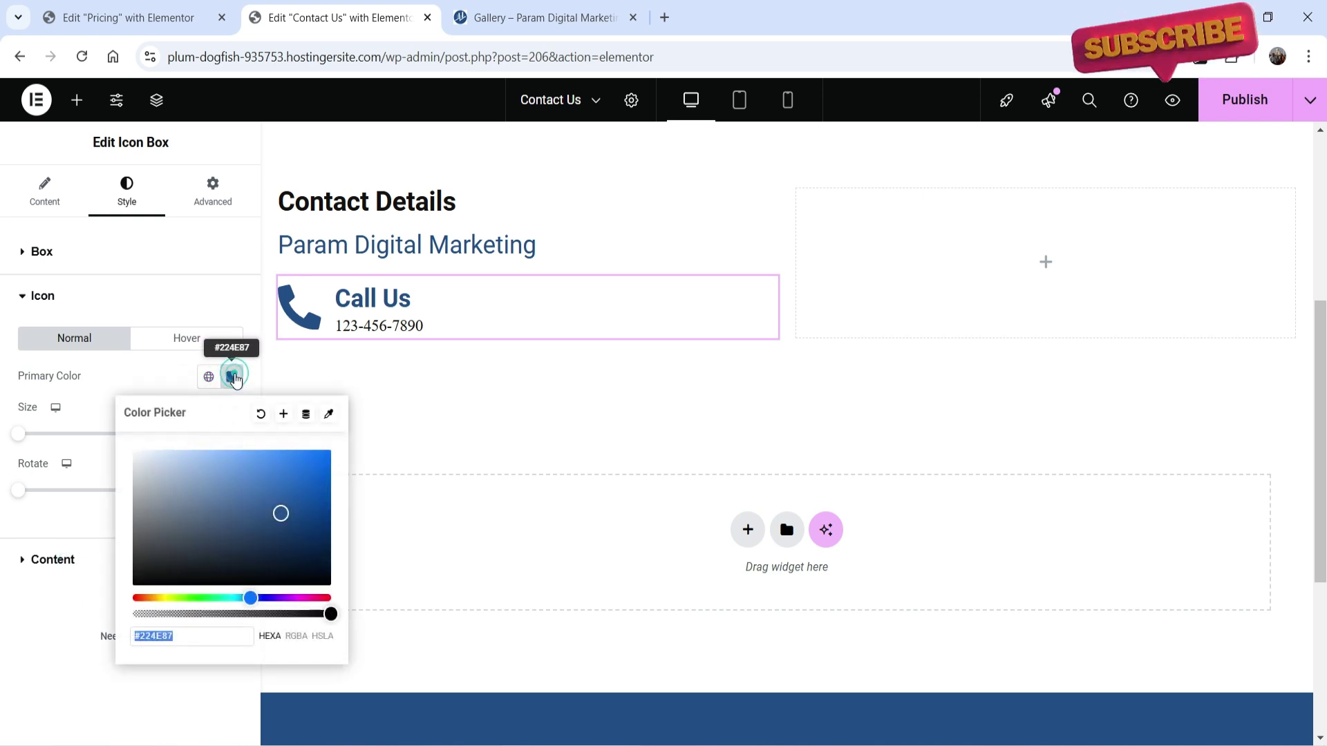
pyautogui.click(136, 599)
pyautogui.click(136, 599)
pyautogui.moveTo(266, 509)
pyautogui.mouseDown()
pyautogui.moveTo(317, 467)
pyautogui.moveTo(317, 508)
pyautogui.mouseUp()
pyautogui.click(89, 404)
pyautogui.moveTo(23, 442); pyautogui.dragTo(39, 441)
pyautogui.click(47, 559)
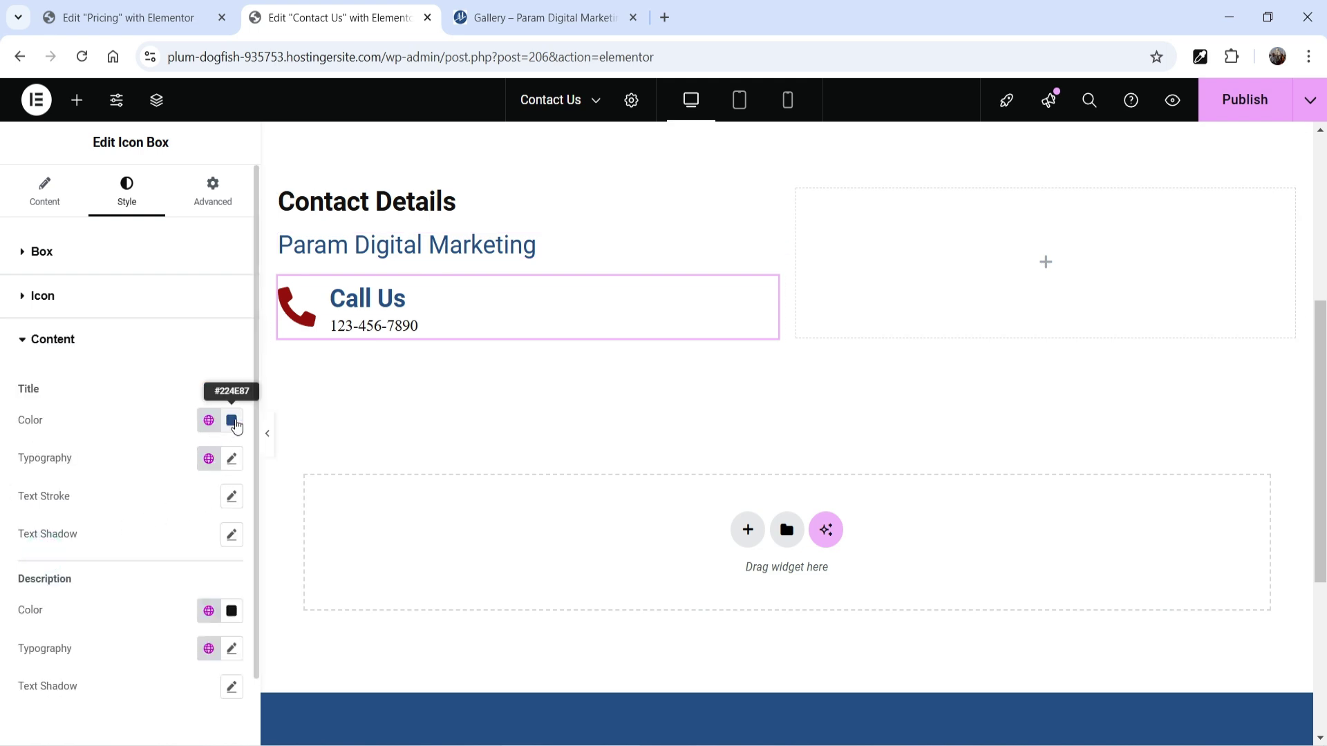
# Step: Raise the phone number's typography size to 28
pyautogui.click(232, 459)
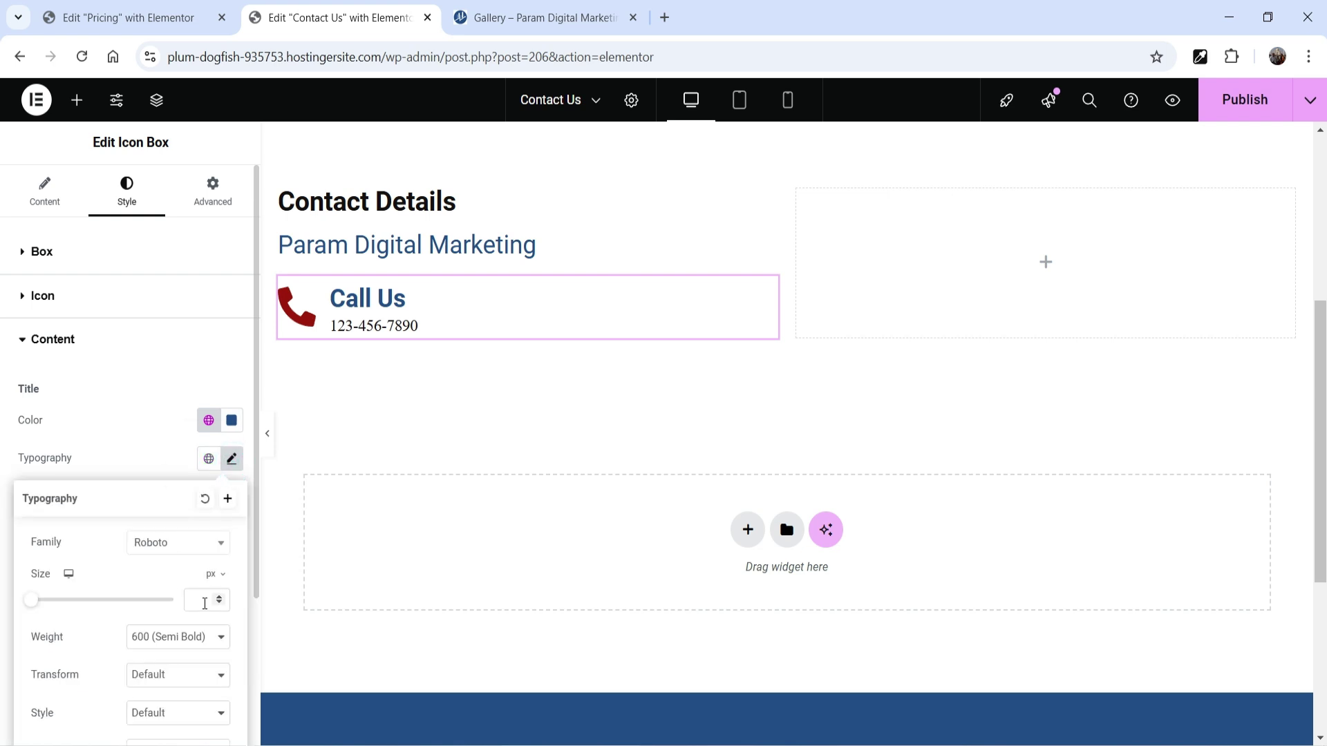
pyautogui.click(177, 549)
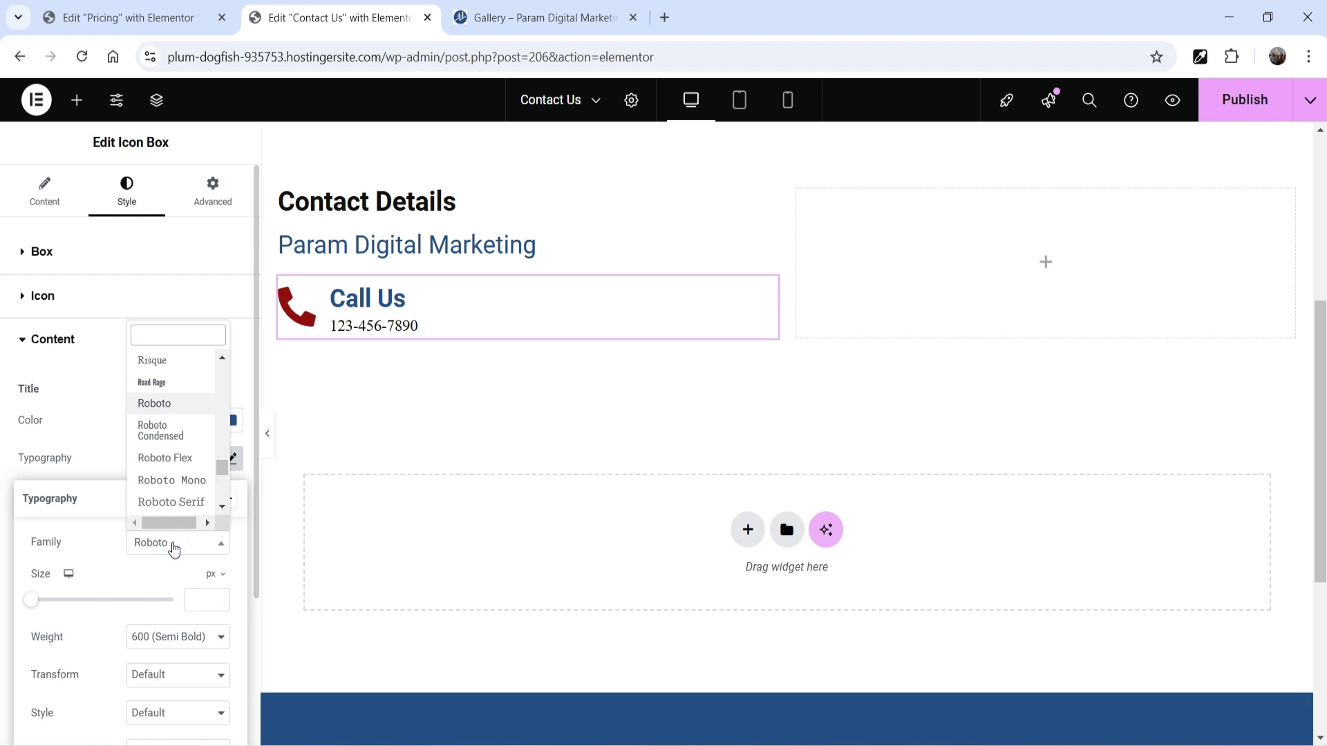
pyautogui.click(172, 548)
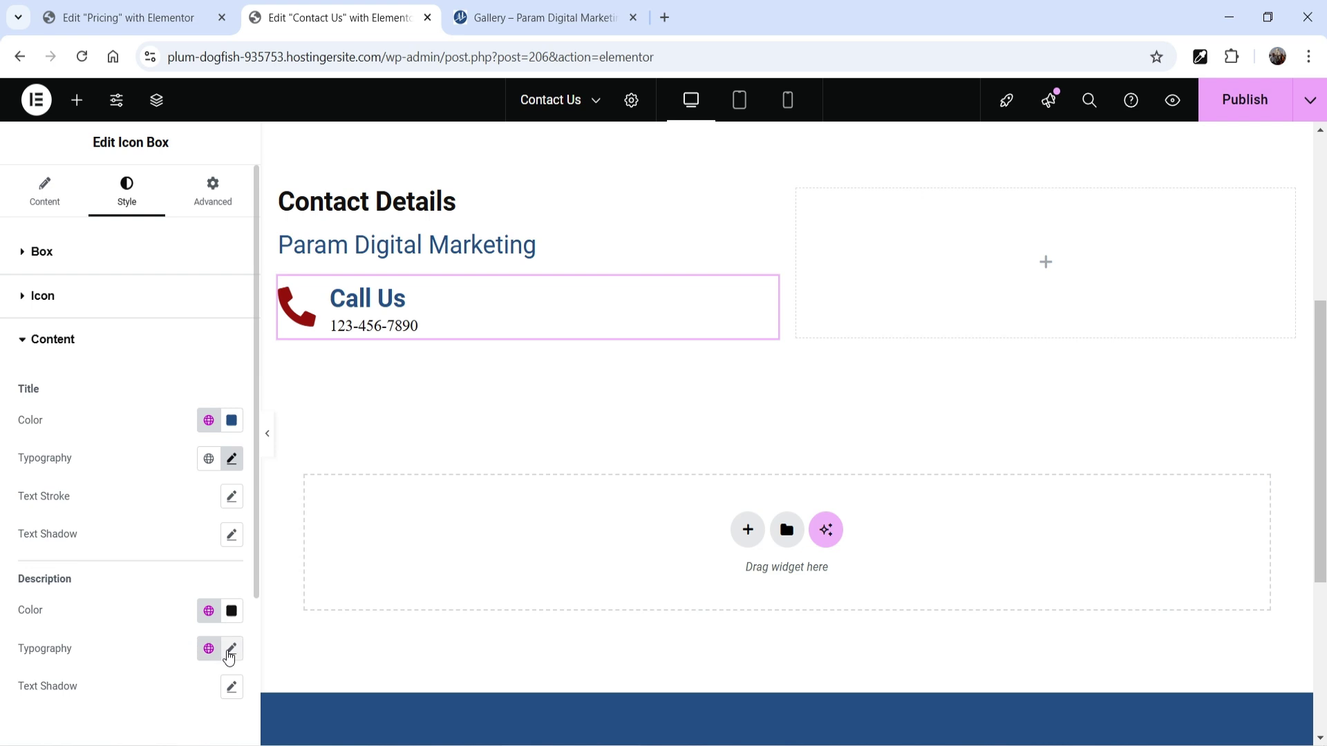
pyautogui.click(231, 650)
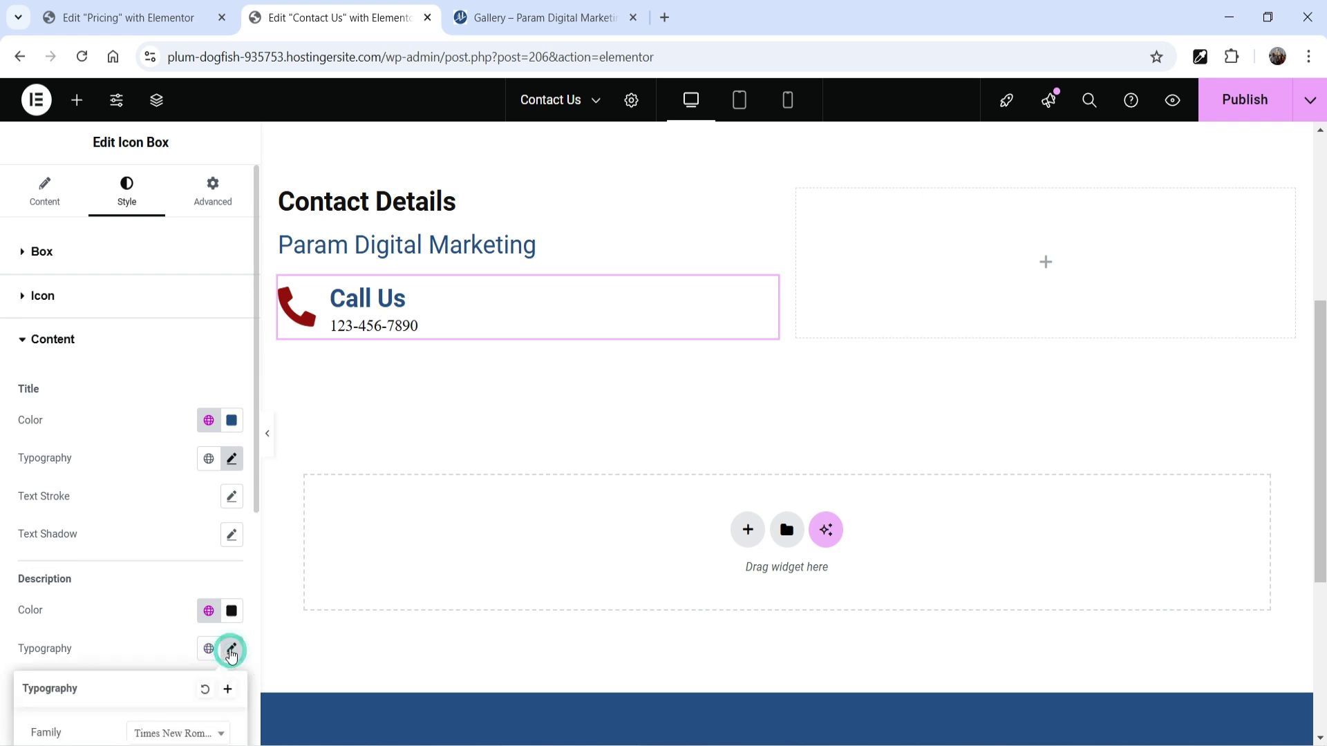
pyautogui.scroll(-5, 127, 564)
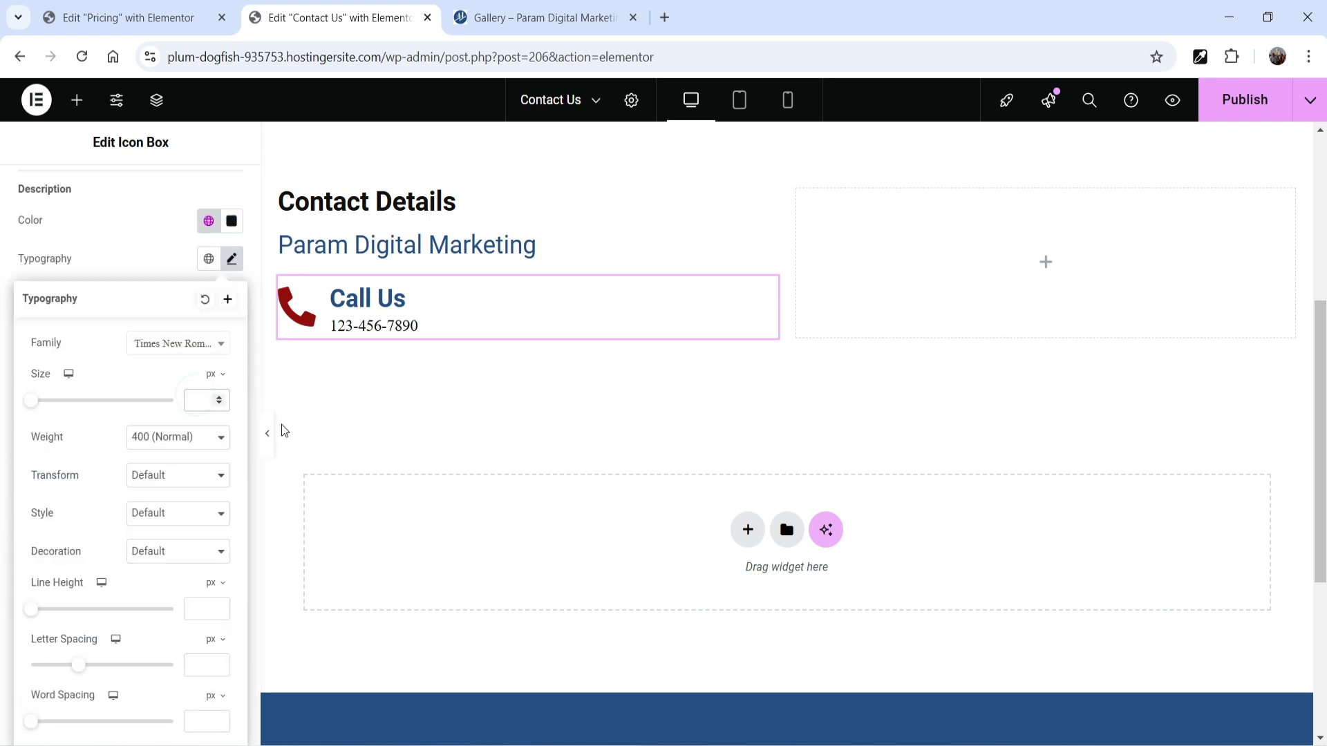
pyautogui.write('27')
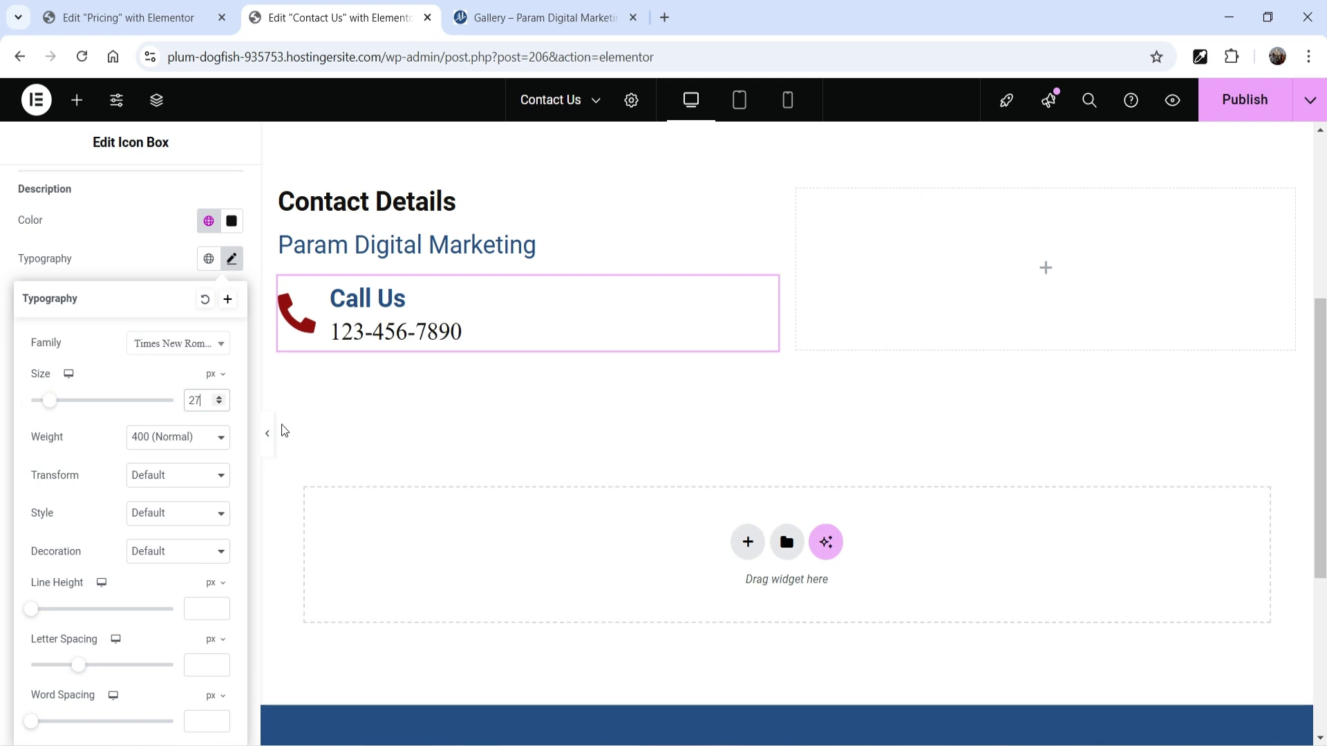
pyautogui.click(218, 397)
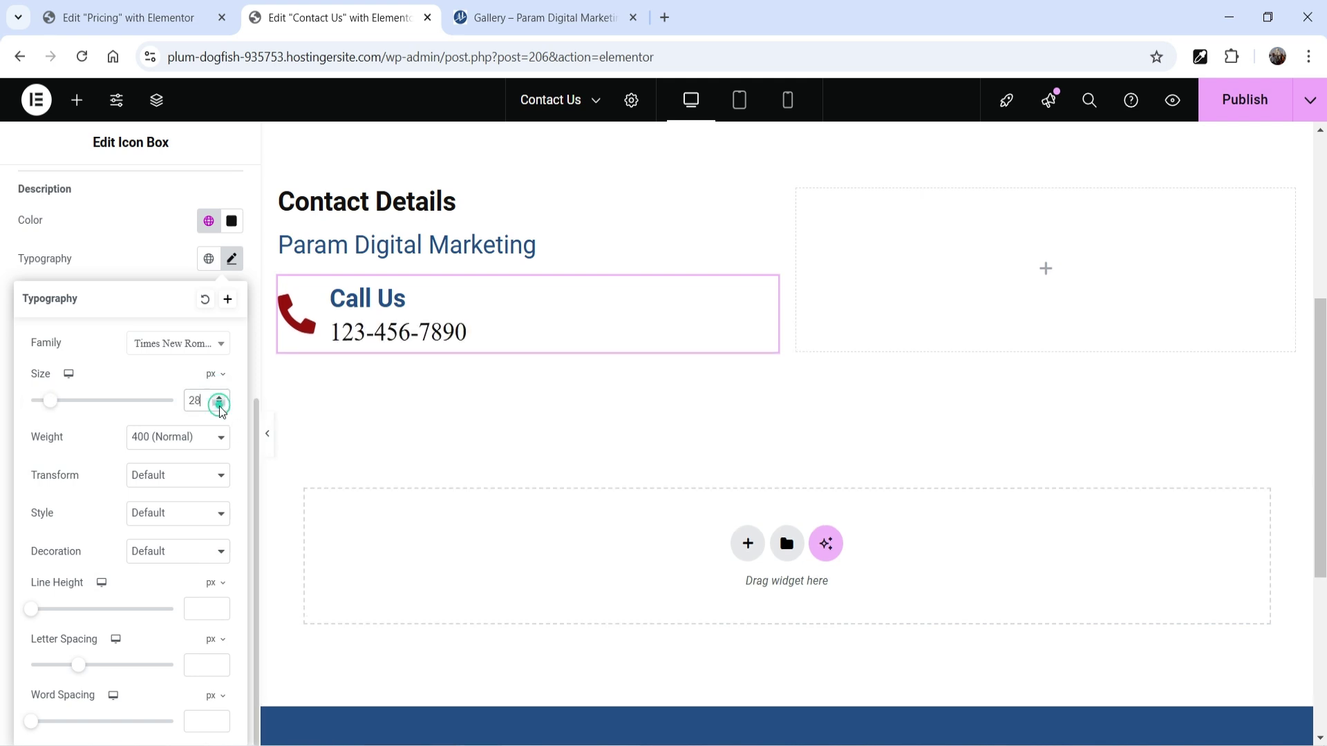
pyautogui.click(123, 268)
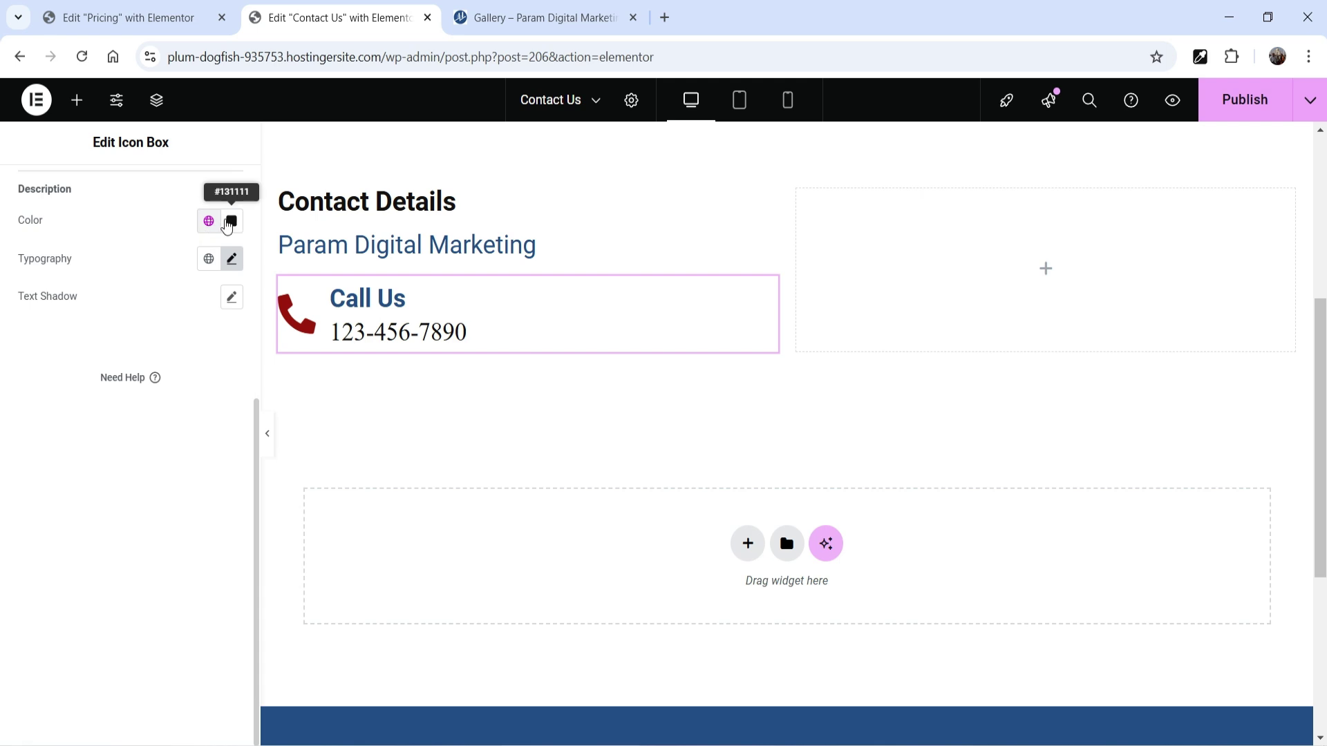
# Step: Colour the phone number dark red to match the icon
pyautogui.scroll(5, 226, 225)
pyautogui.click(232, 534)
pyautogui.click(311, 362)
pyautogui.click(69, 305)
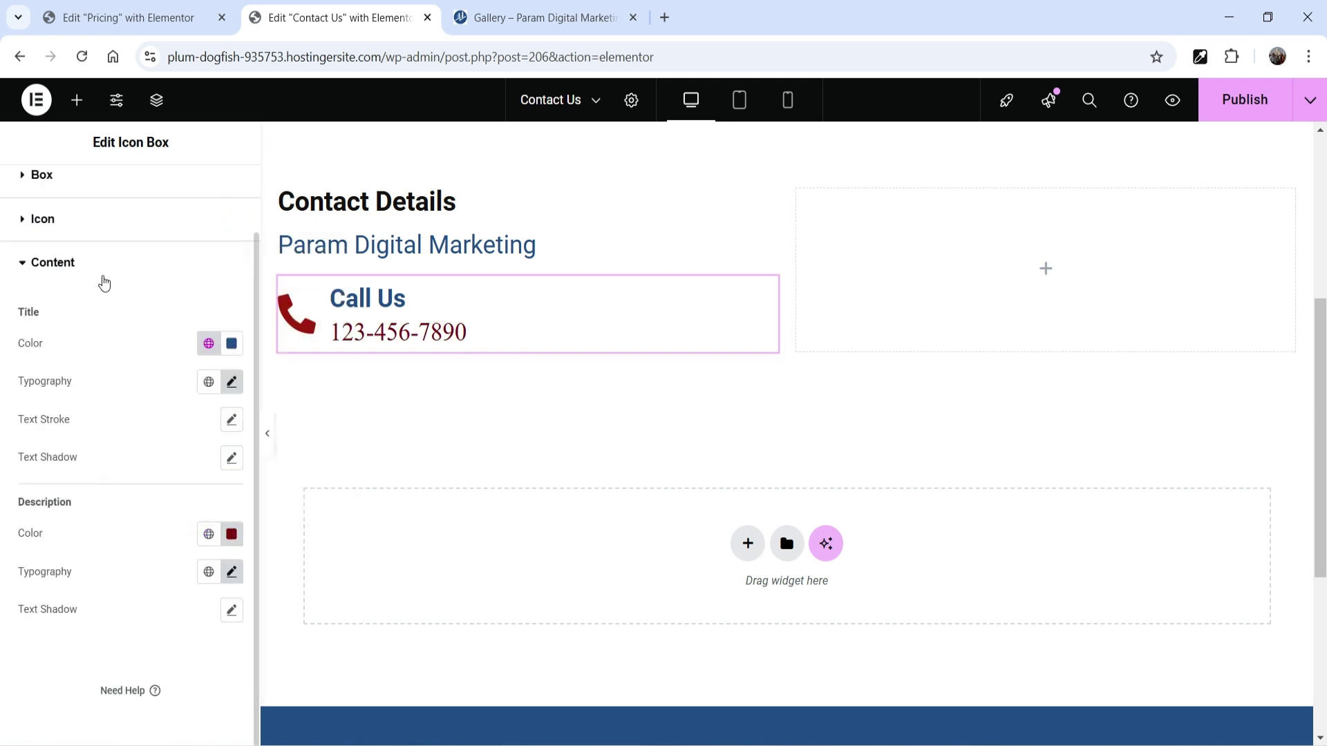
pyautogui.click(83, 259)
# Step: Duplicate the Call Us box and swap its icon for the envelope icon
pyautogui.rightClick(770, 290)
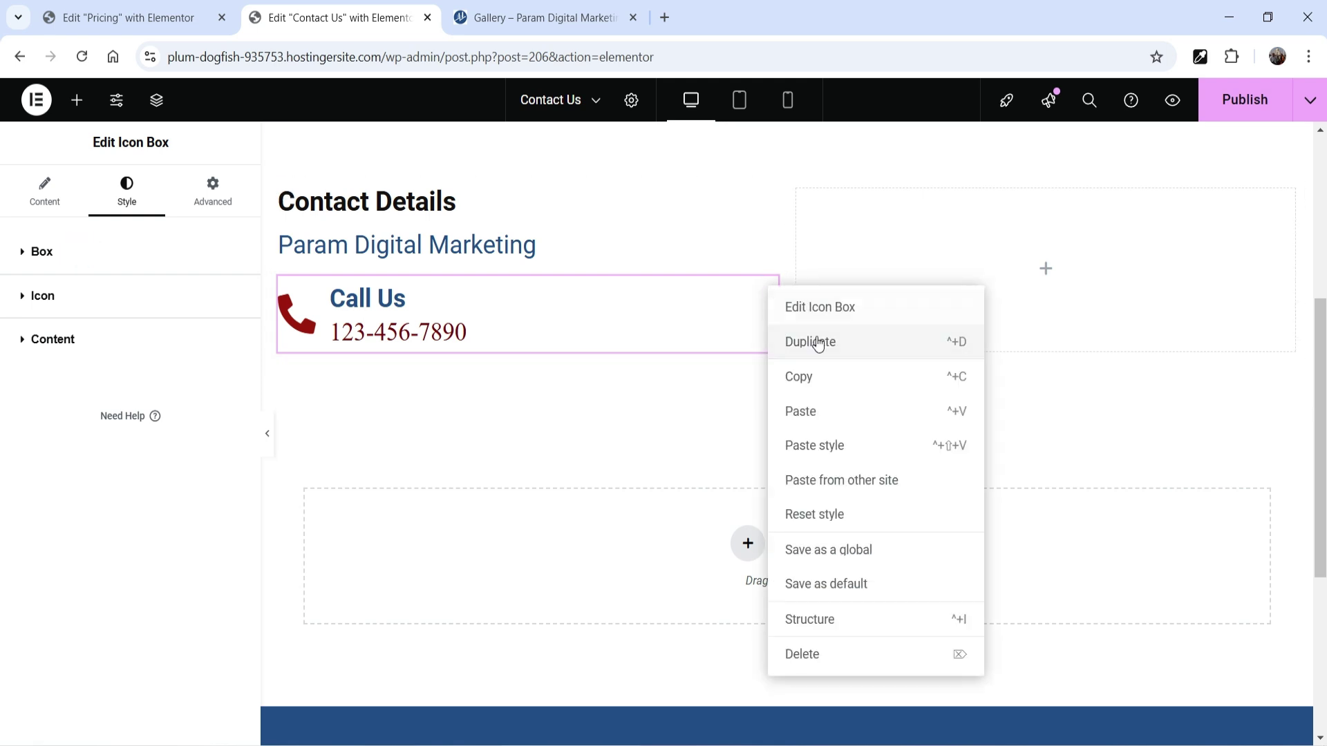
pyautogui.click(812, 341)
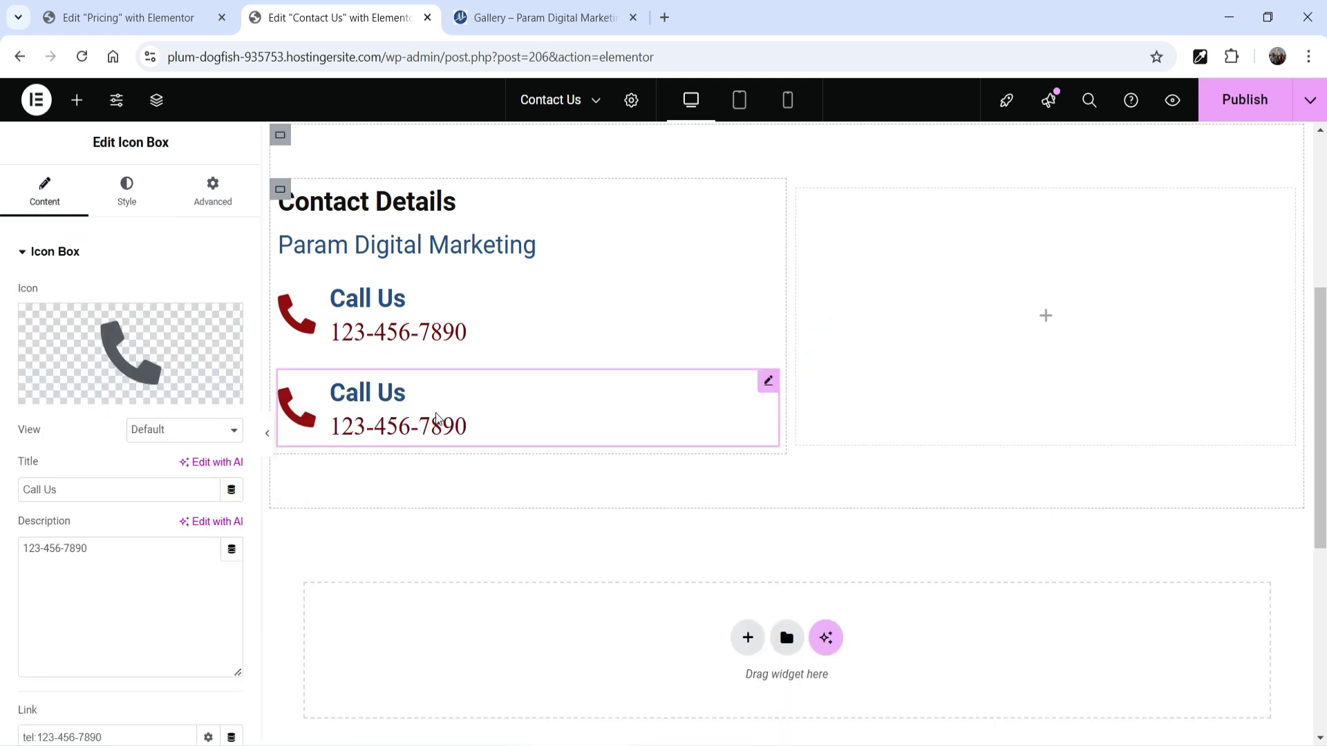
pyautogui.moveTo(166, 387)
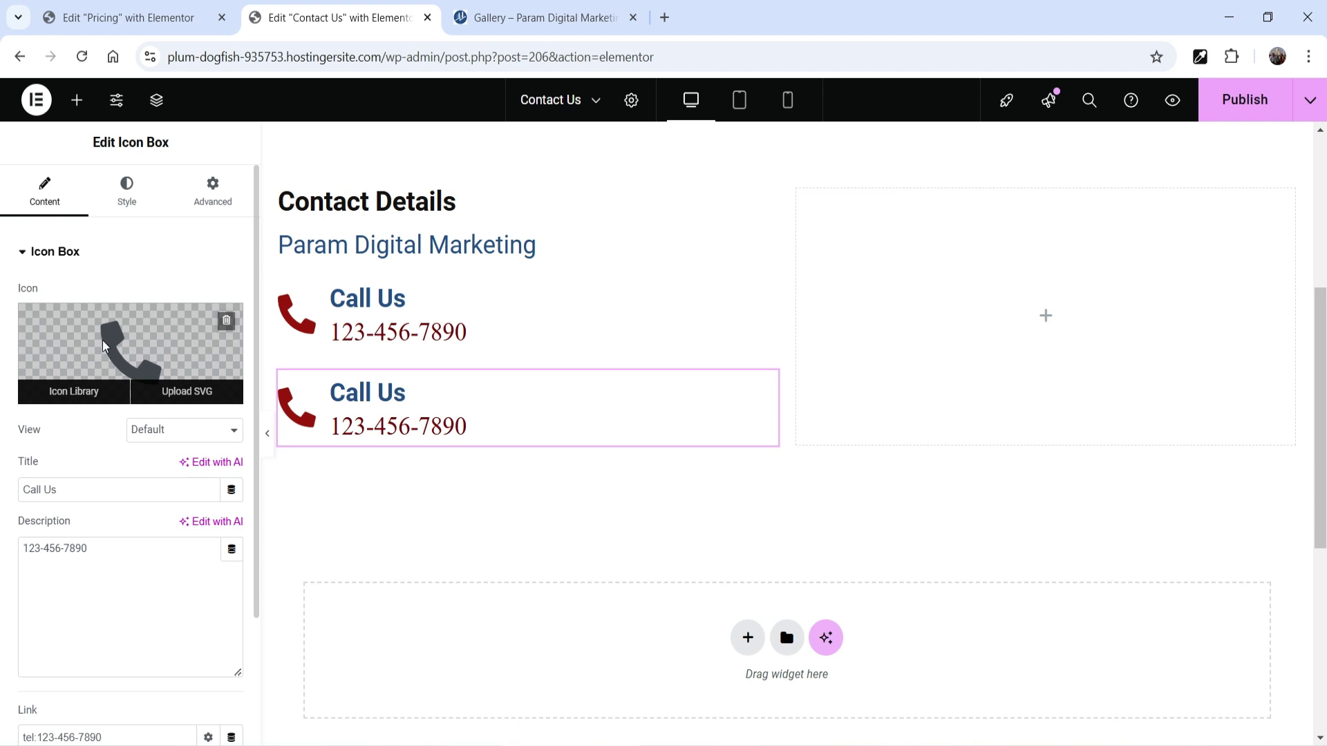
pyautogui.click(119, 353)
pyautogui.click(553, 171)
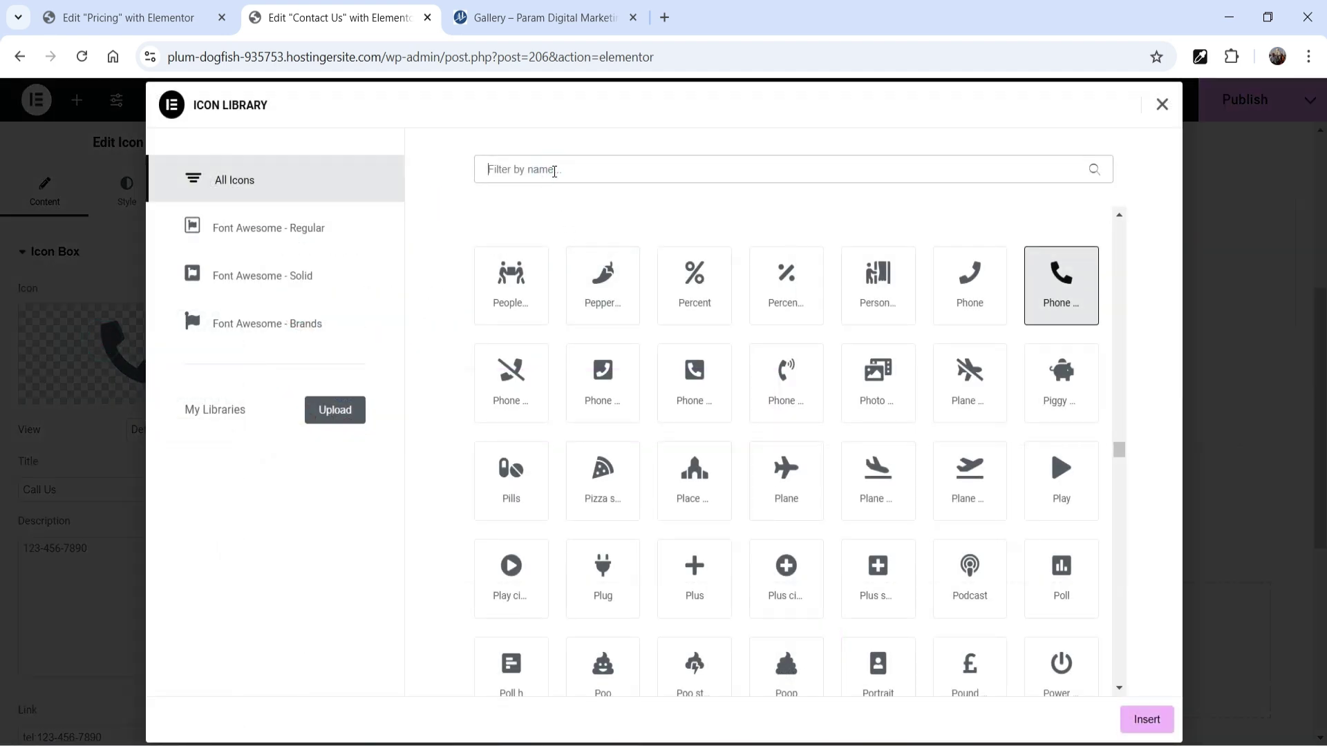
pyautogui.write('enve')
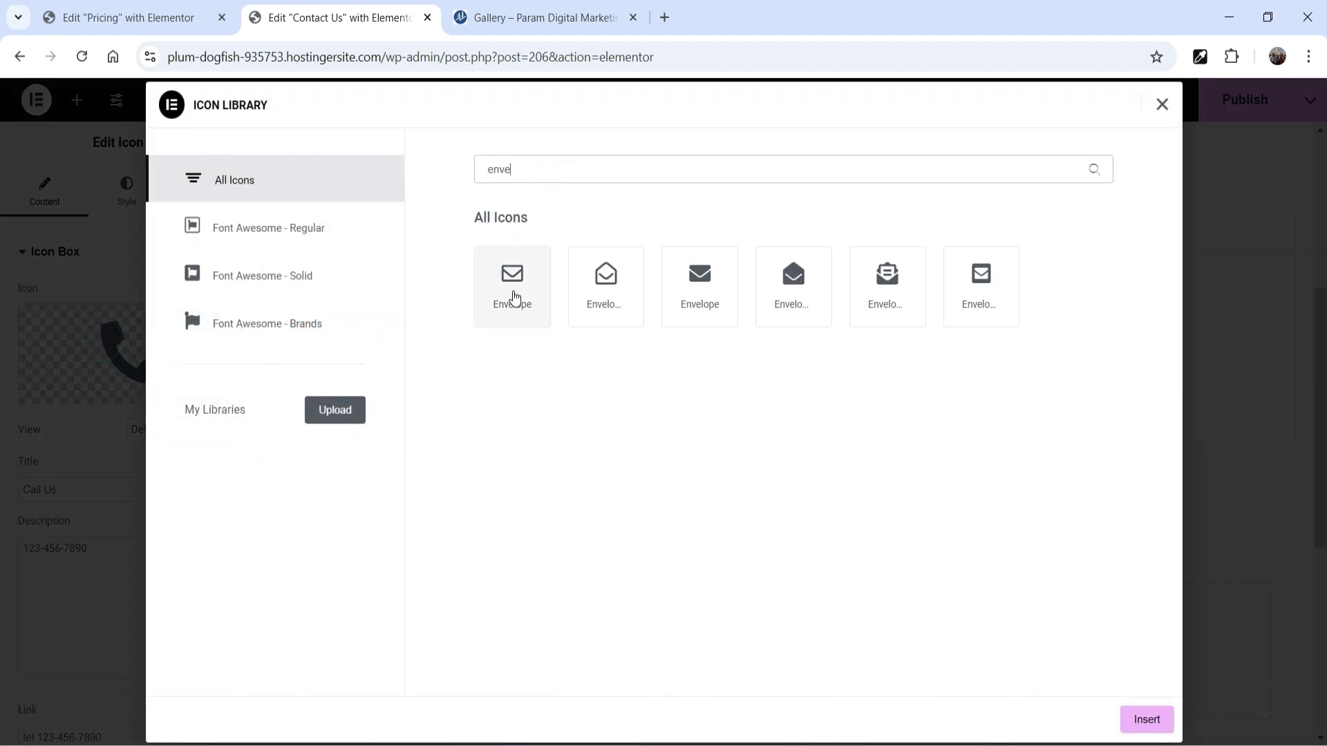
pyautogui.click(511, 298)
pyautogui.click(1152, 728)
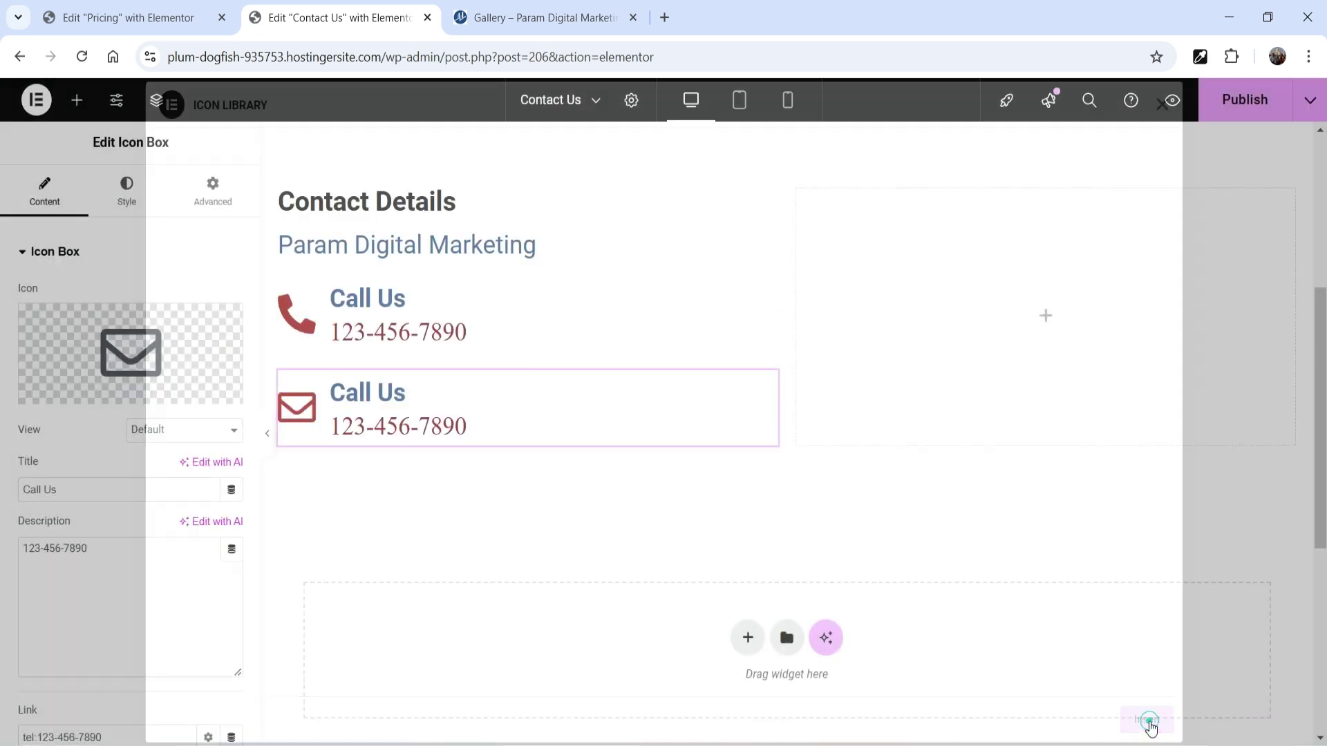
# Step: Retitle the copy 'Email us' and replace the description with the placeholder email address
pyautogui.moveTo(90, 488); pyautogui.dragTo(4, 491)
pyautogui.write('Em')
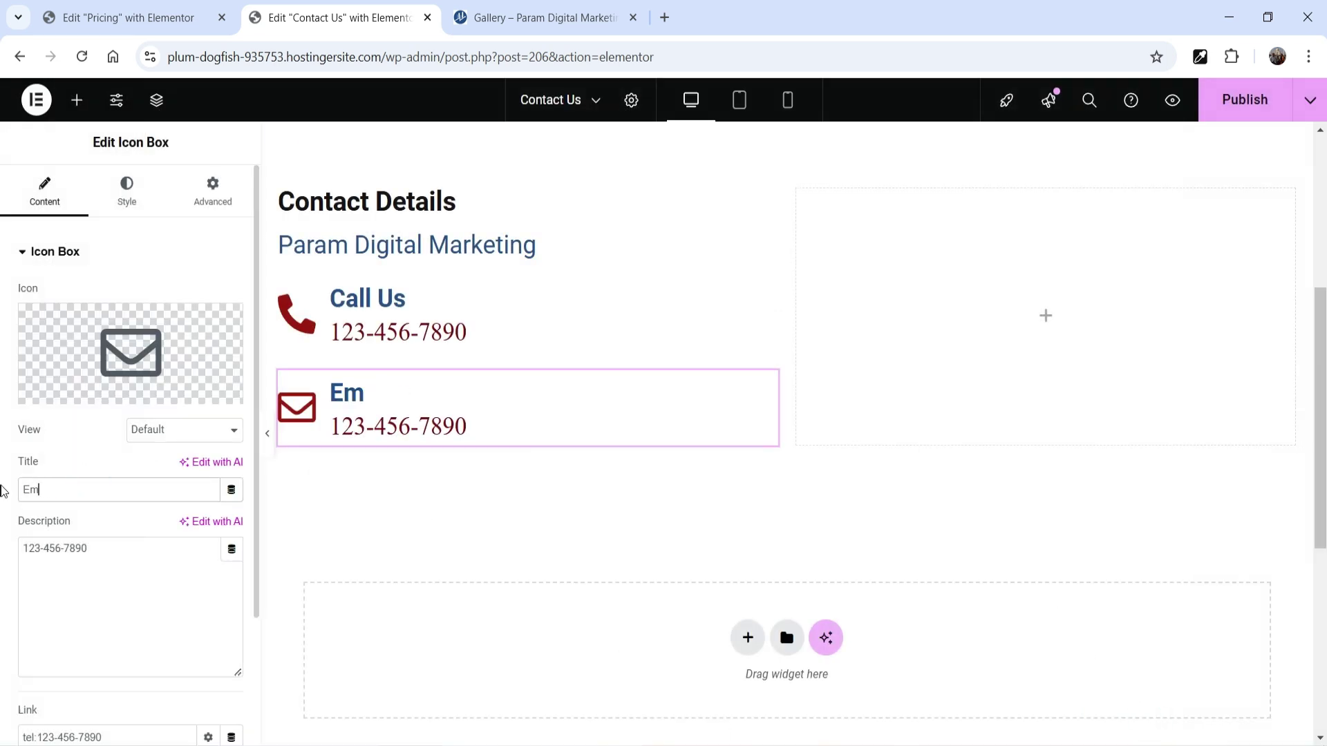
pyautogui.write('ail us')
pyautogui.moveTo(117, 543); pyautogui.dragTo(2, 543)
pyautogui.press('BackSpace')
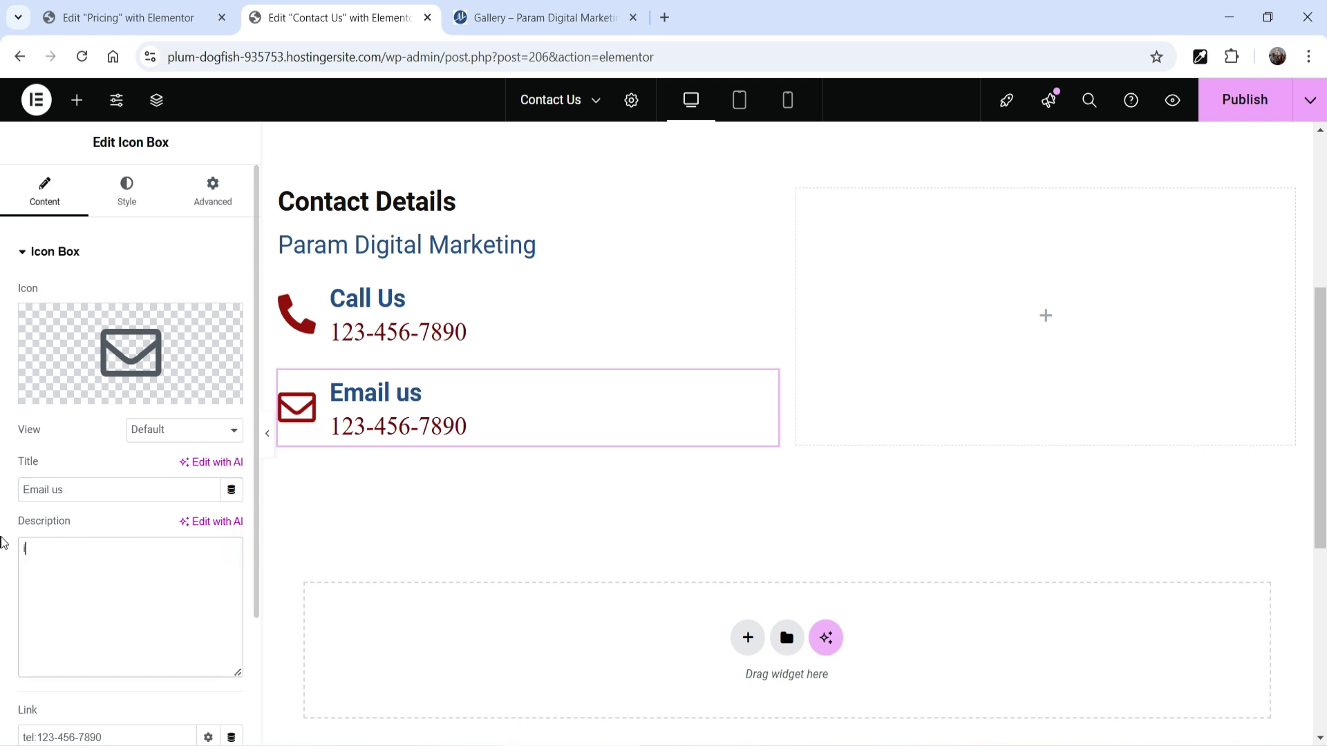
pyautogui.write('info@domain.com')
pyautogui.moveTo(8, 543); pyautogui.dragTo(144, 541)
pyautogui.hotkey('ctrl', 'c')
# Step: Change the box link to mailto: followed by the email address
pyautogui.scroll(-2, 131, 553)
pyautogui.tripleClick(117, 571)
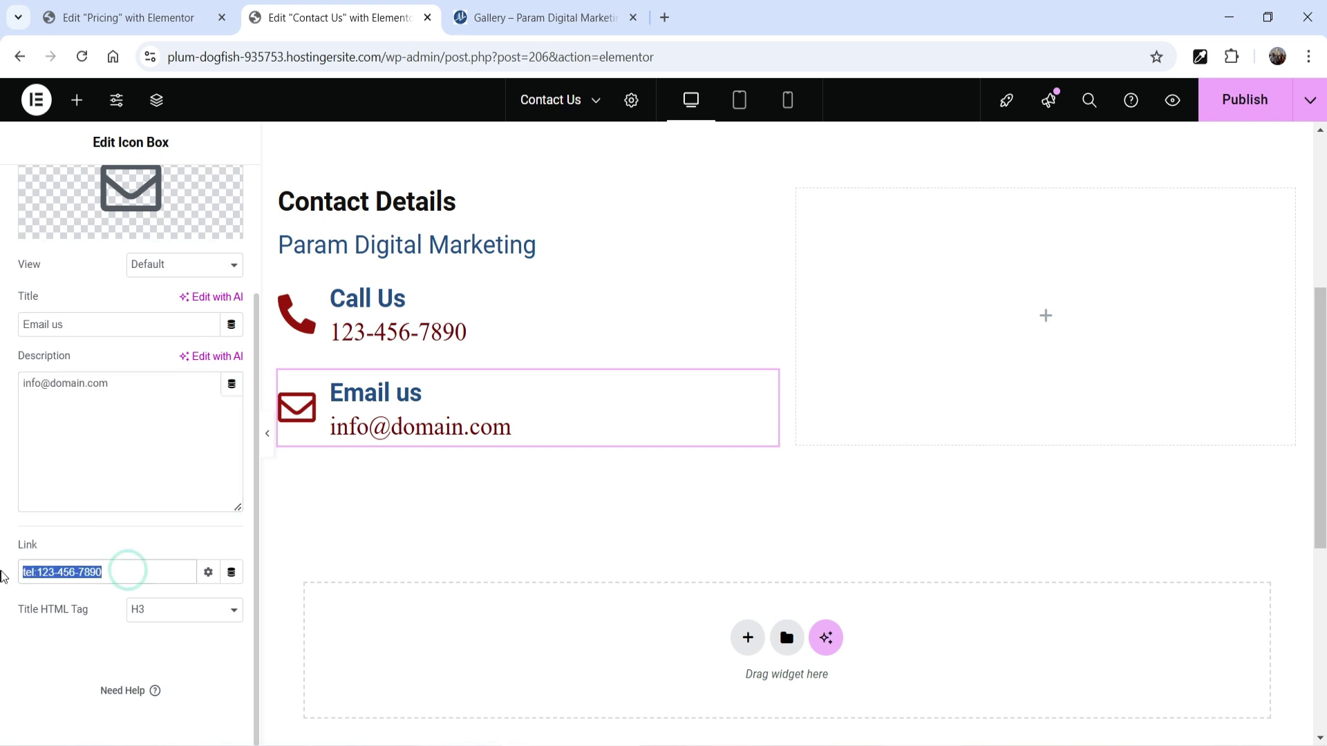
pyautogui.write('mailto:')
pyautogui.hotkey('ctrl', 'v')
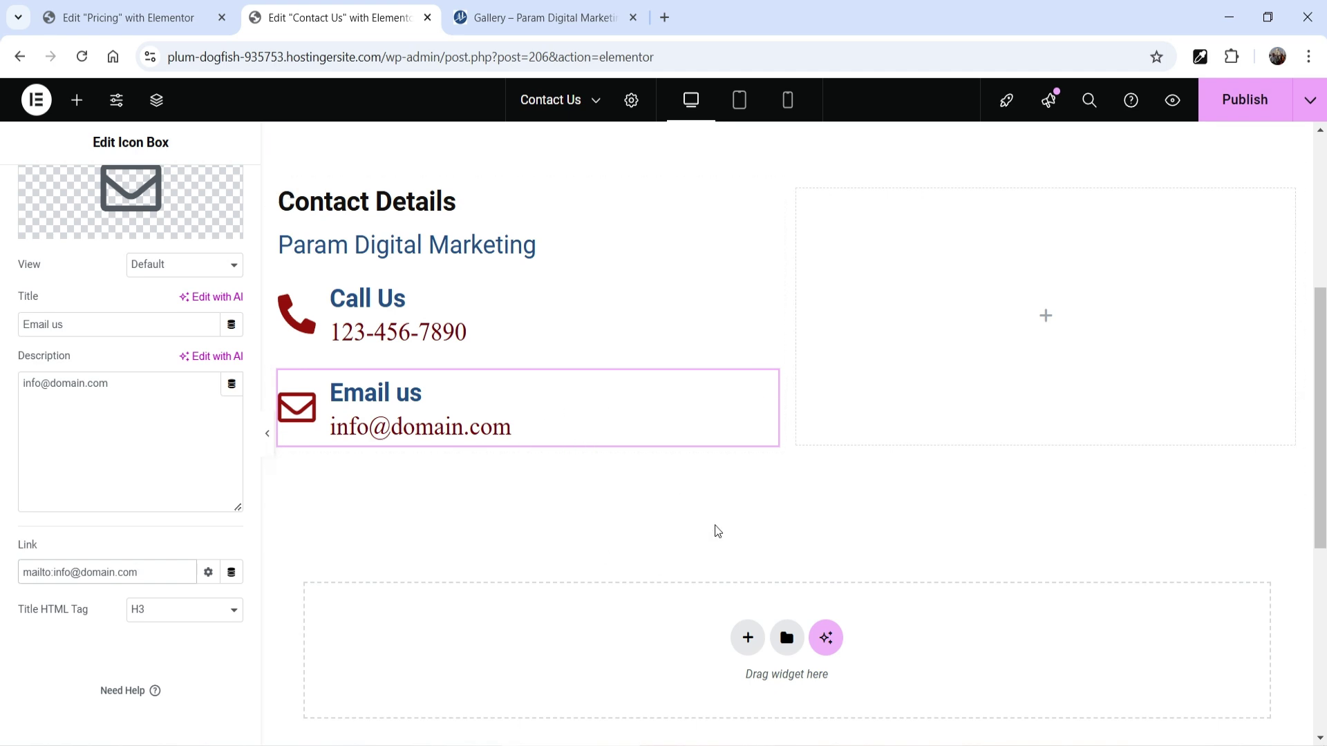
pyautogui.rightClick(766, 380)
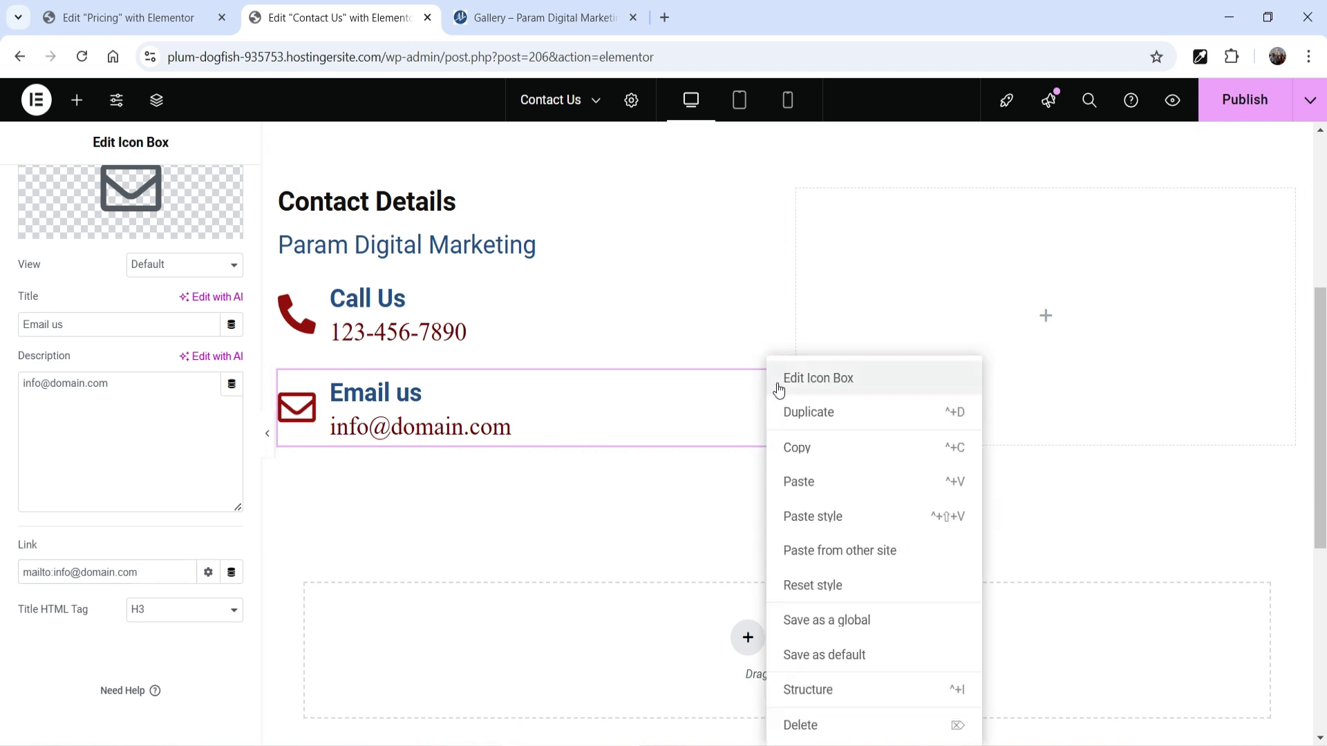
# Step: Duplicate the Email us box and give the copy the map marker icon
pyautogui.click(830, 414)
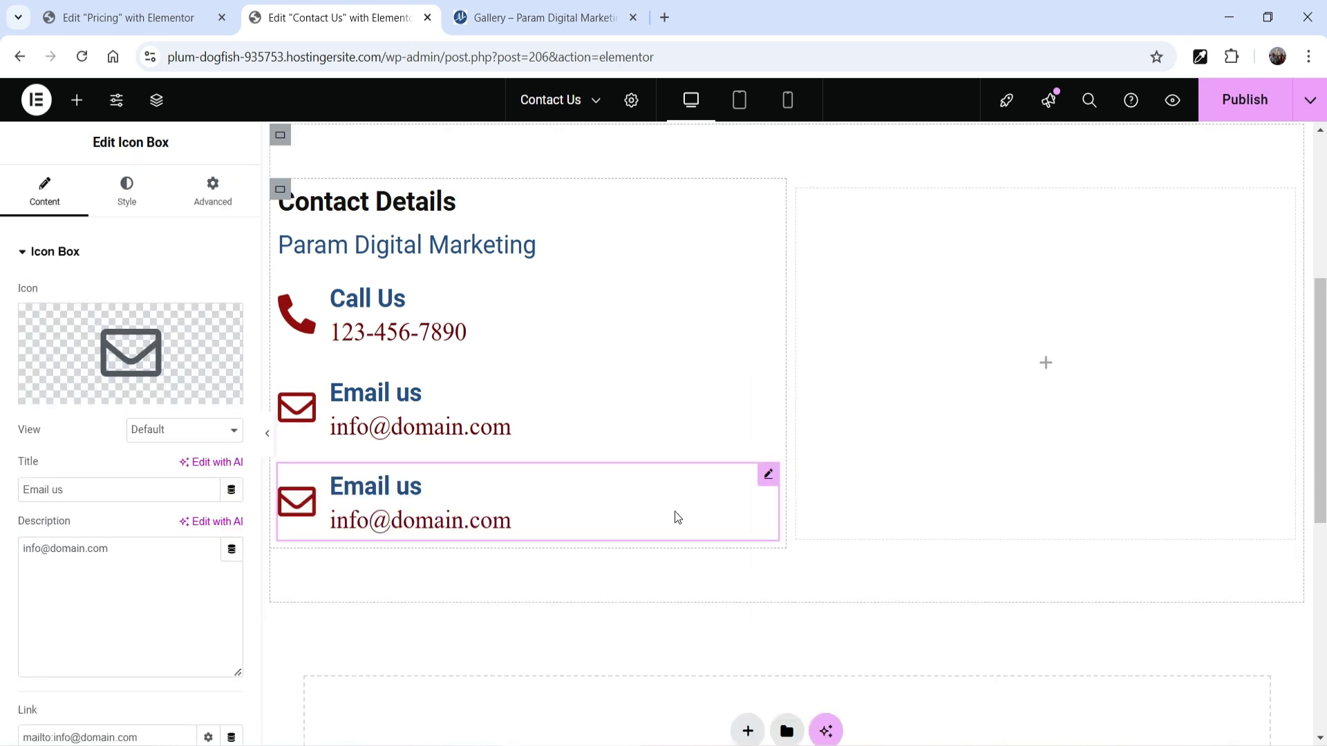
pyautogui.click(116, 351)
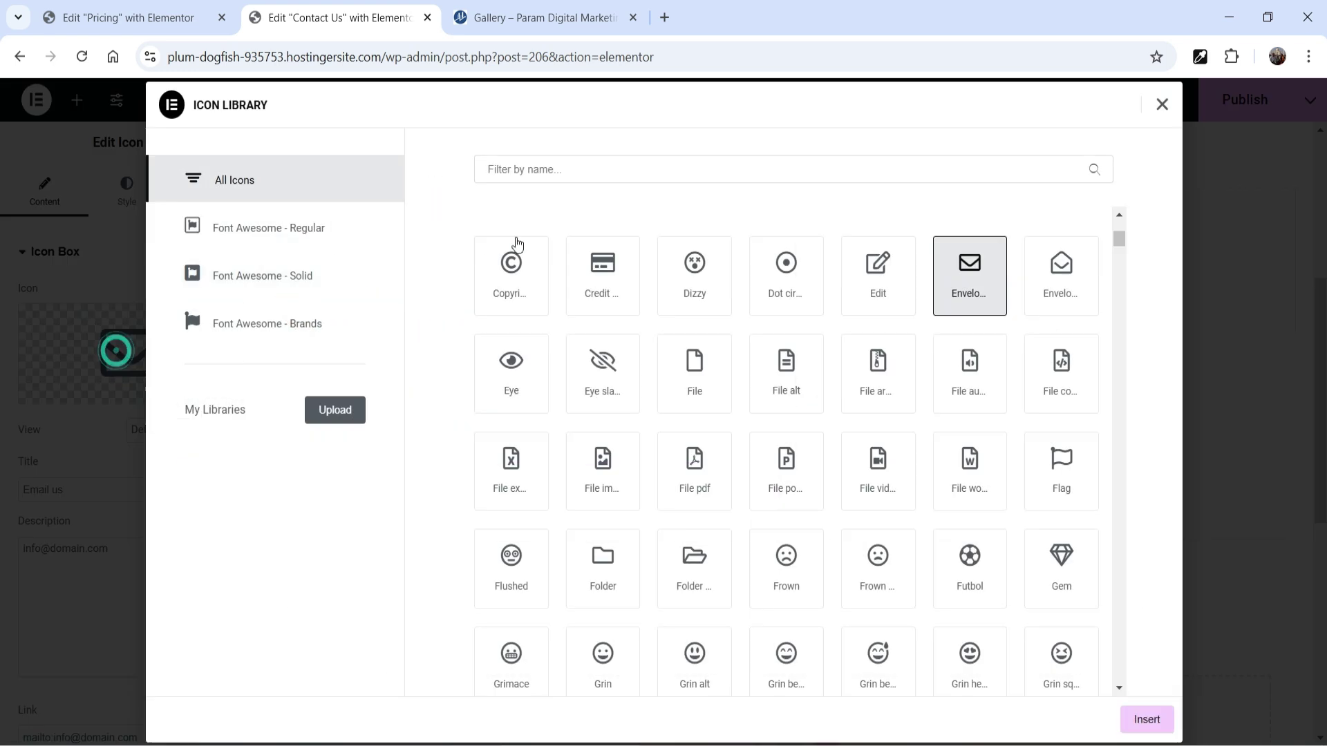
pyautogui.click(560, 164)
pyautogui.write('map')
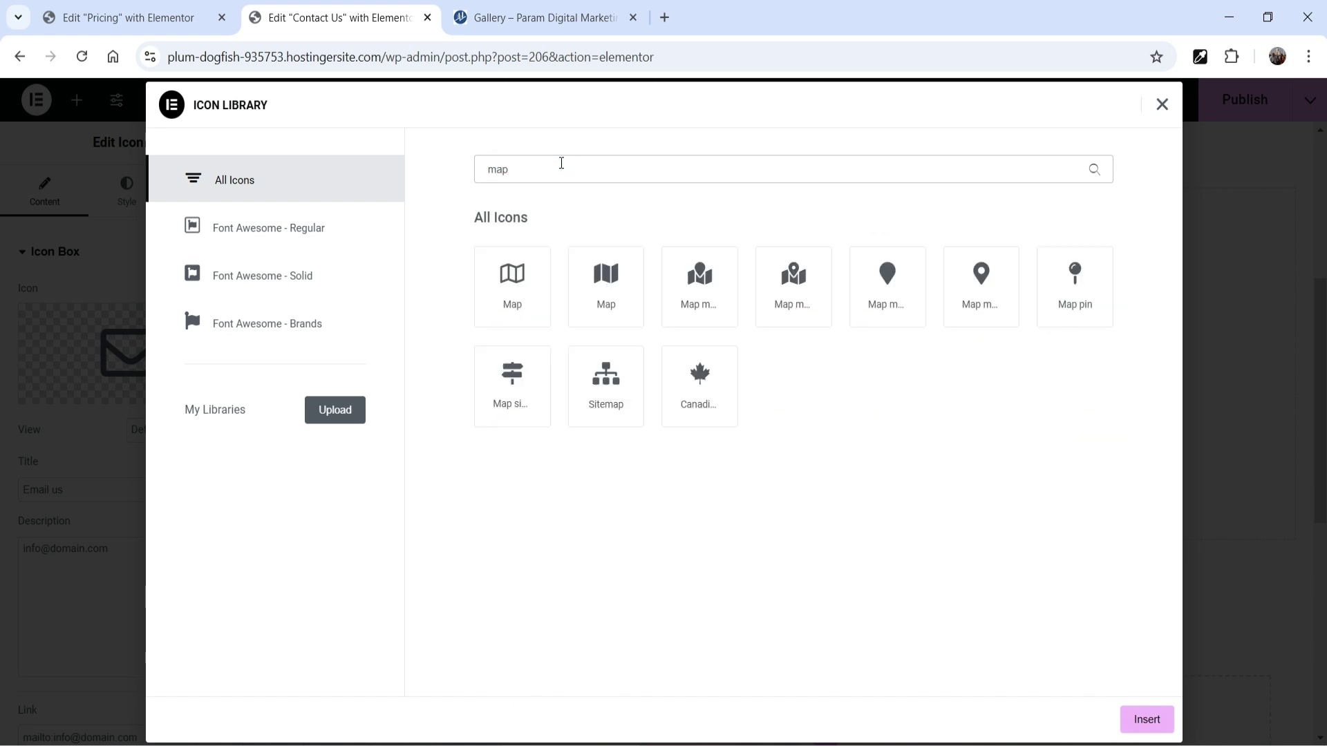
pyautogui.click(950, 301)
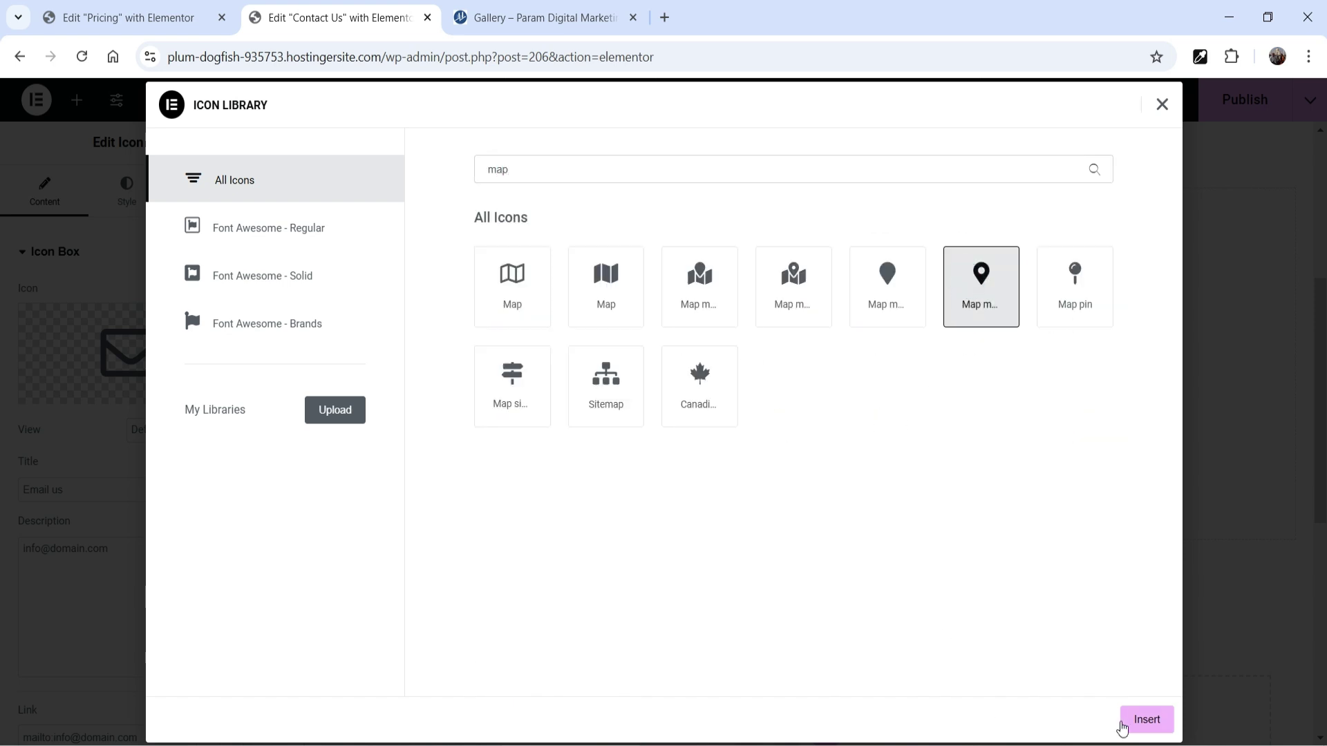
pyautogui.click(1121, 720)
# Step: Title the new box 'Address' and set its description to the sample street address
pyautogui.tripleClick(88, 492)
pyautogui.write('Address')
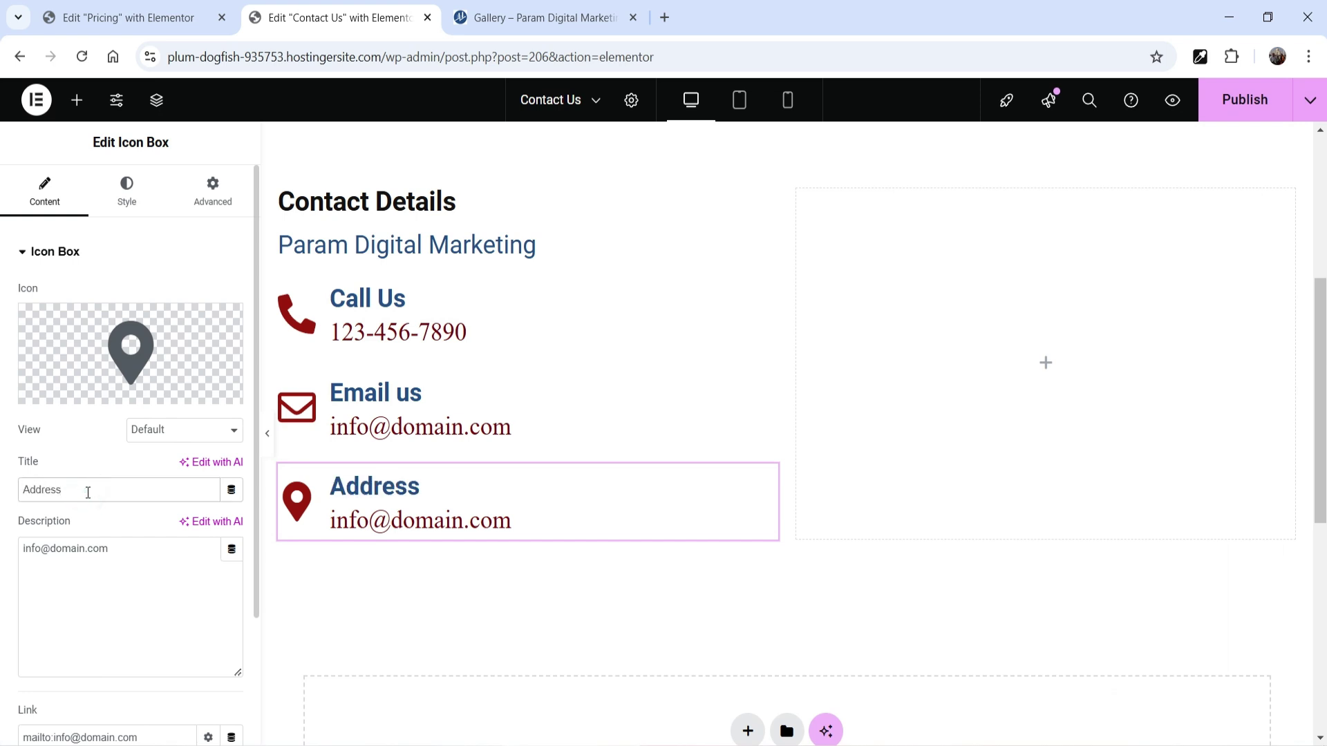
pyautogui.tripleClick(132, 554)
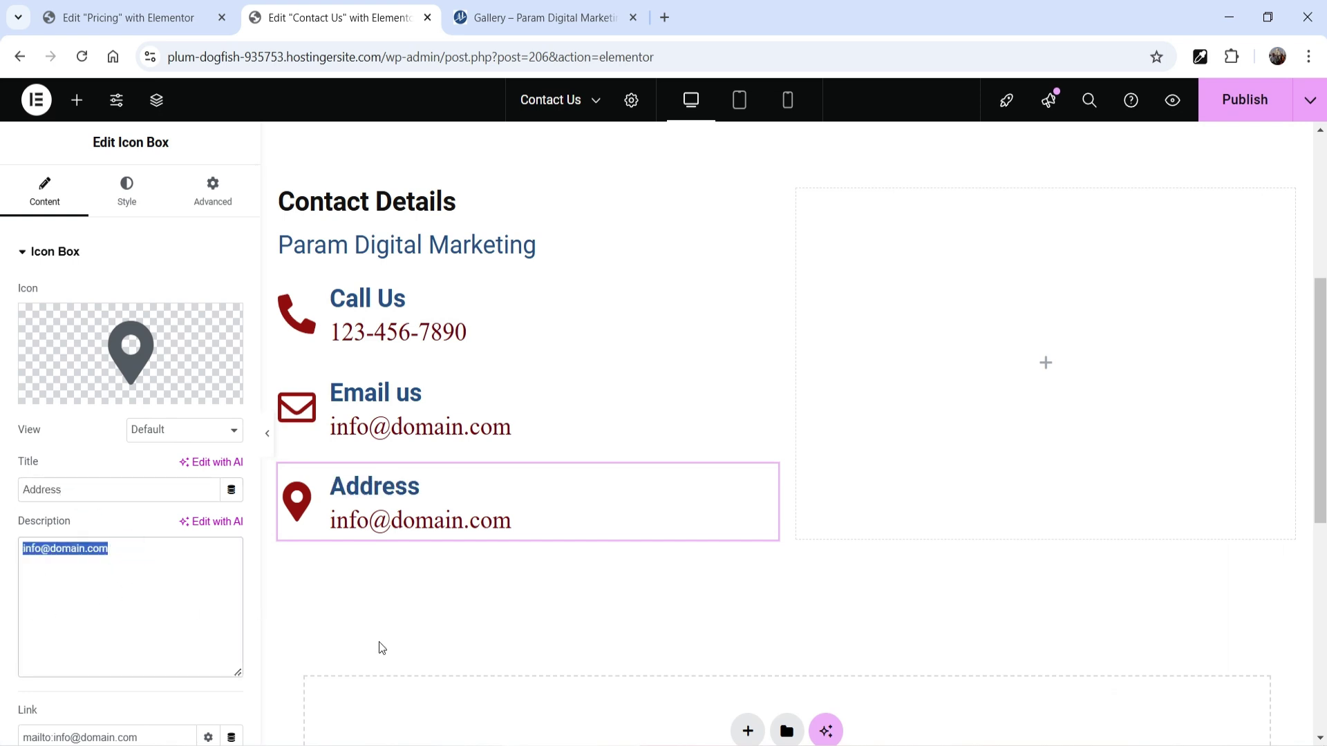
pyautogui.write('123 Elite Apartment, Dallas, Texas, USA')
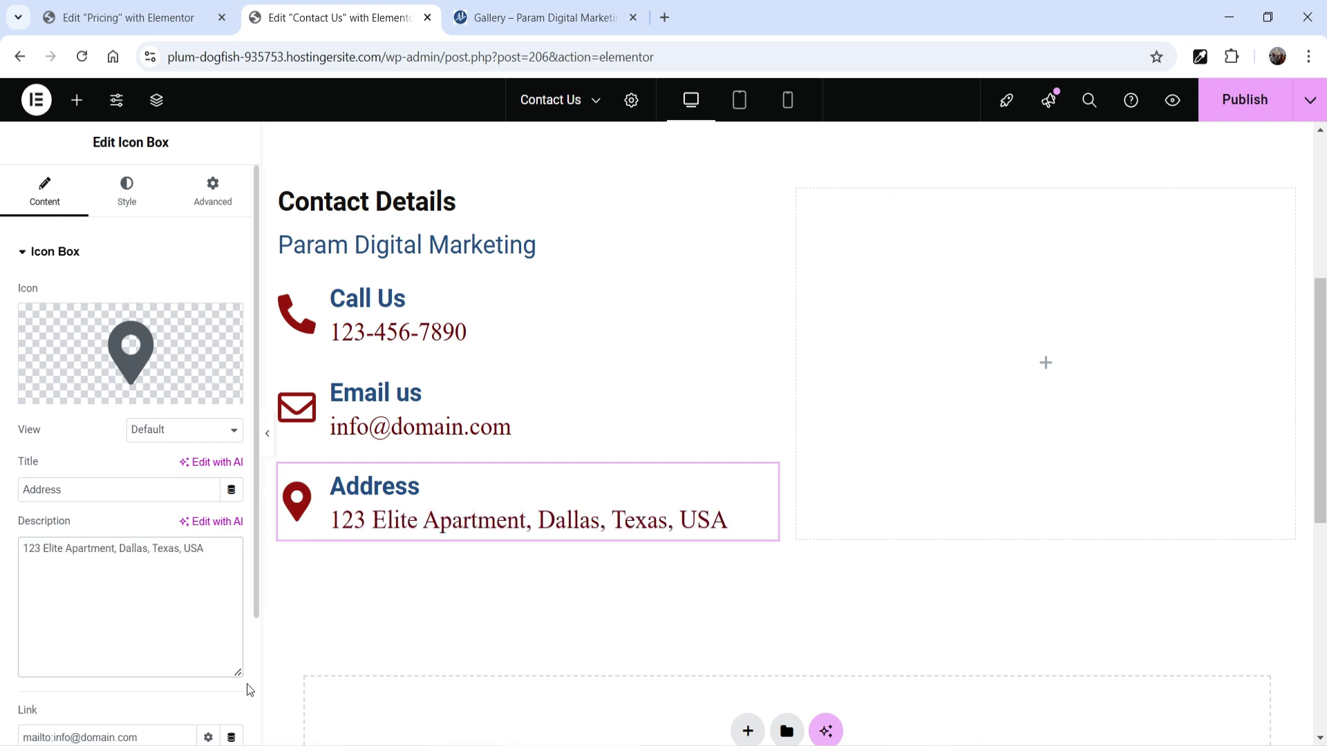
pyautogui.click(1046, 372)
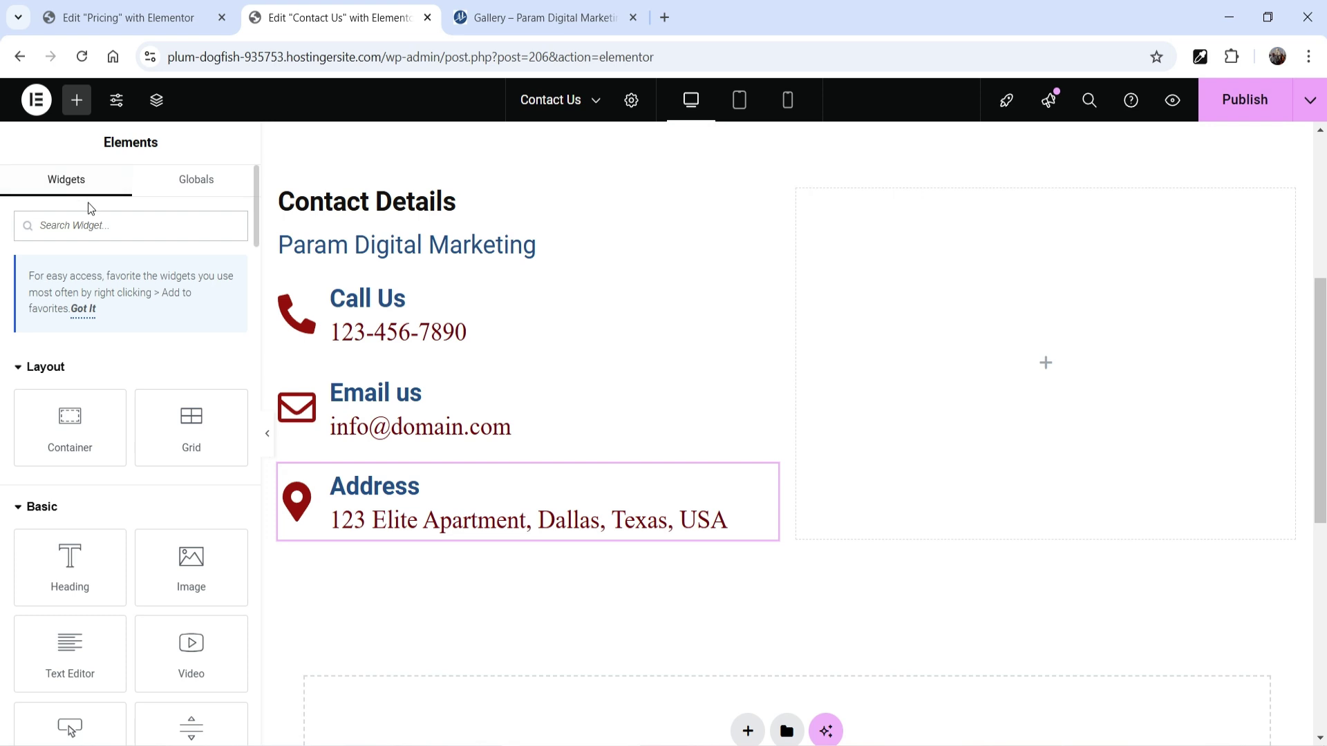
# Step: Drop a Template widget in the right column and load 'Contact Form (Template)' into it
pyautogui.write('templ')
pyautogui.moveTo(83, 354); pyautogui.dragTo(1092, 494)
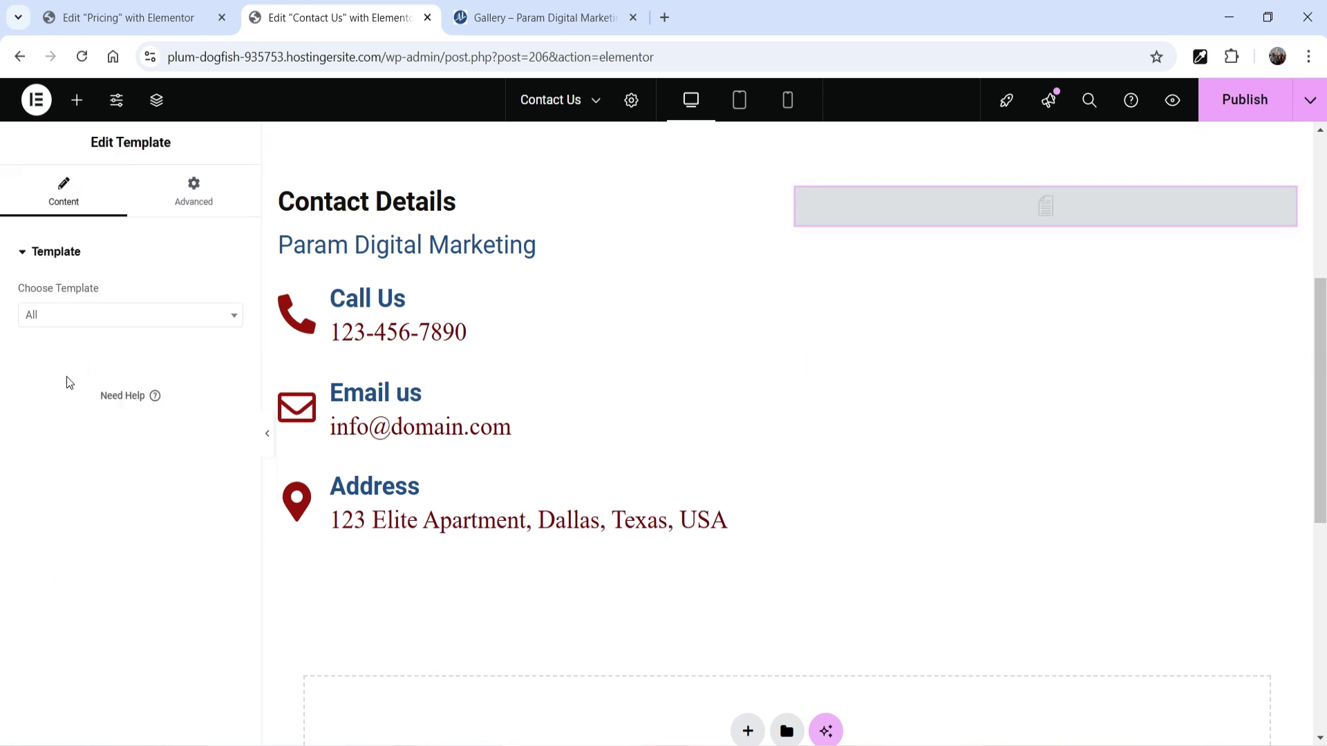
pyautogui.click(58, 321)
pyautogui.write('cont')
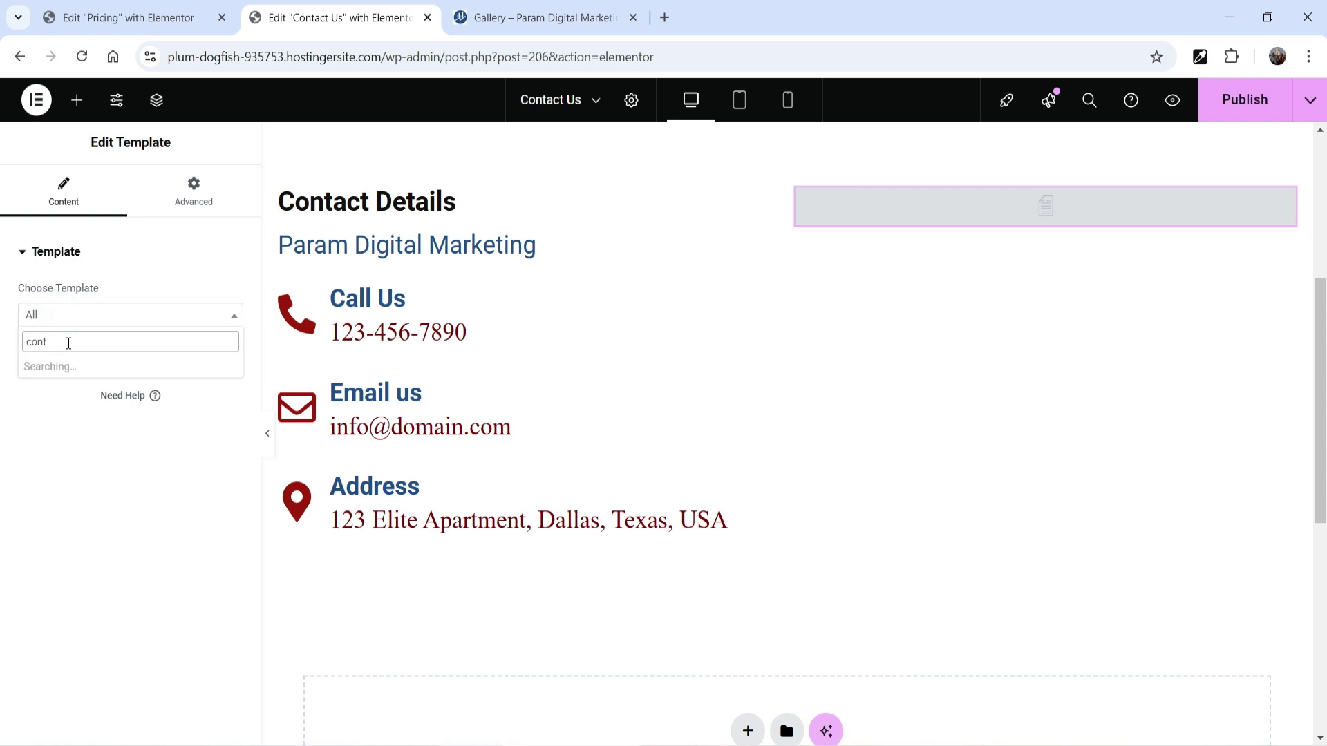
pyautogui.write('act')
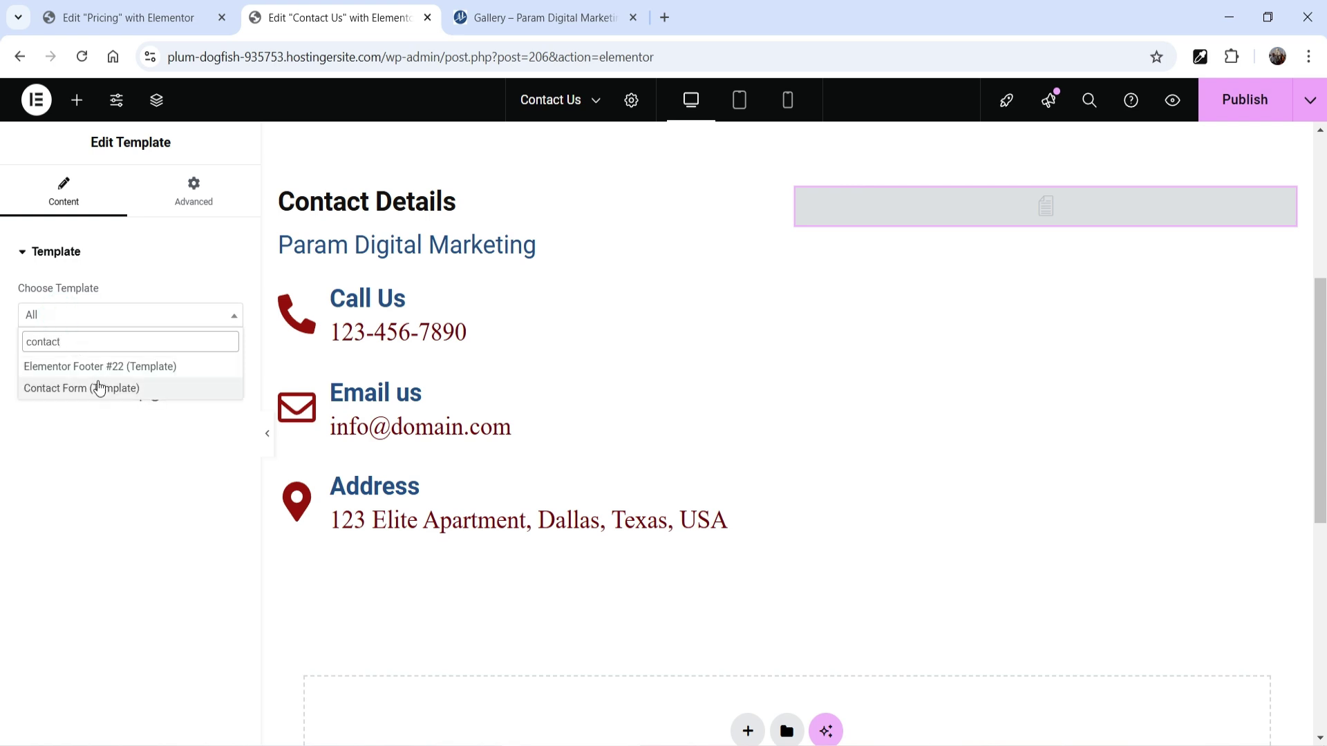
pyautogui.click(97, 388)
pyautogui.scroll(-1, 1265, 380)
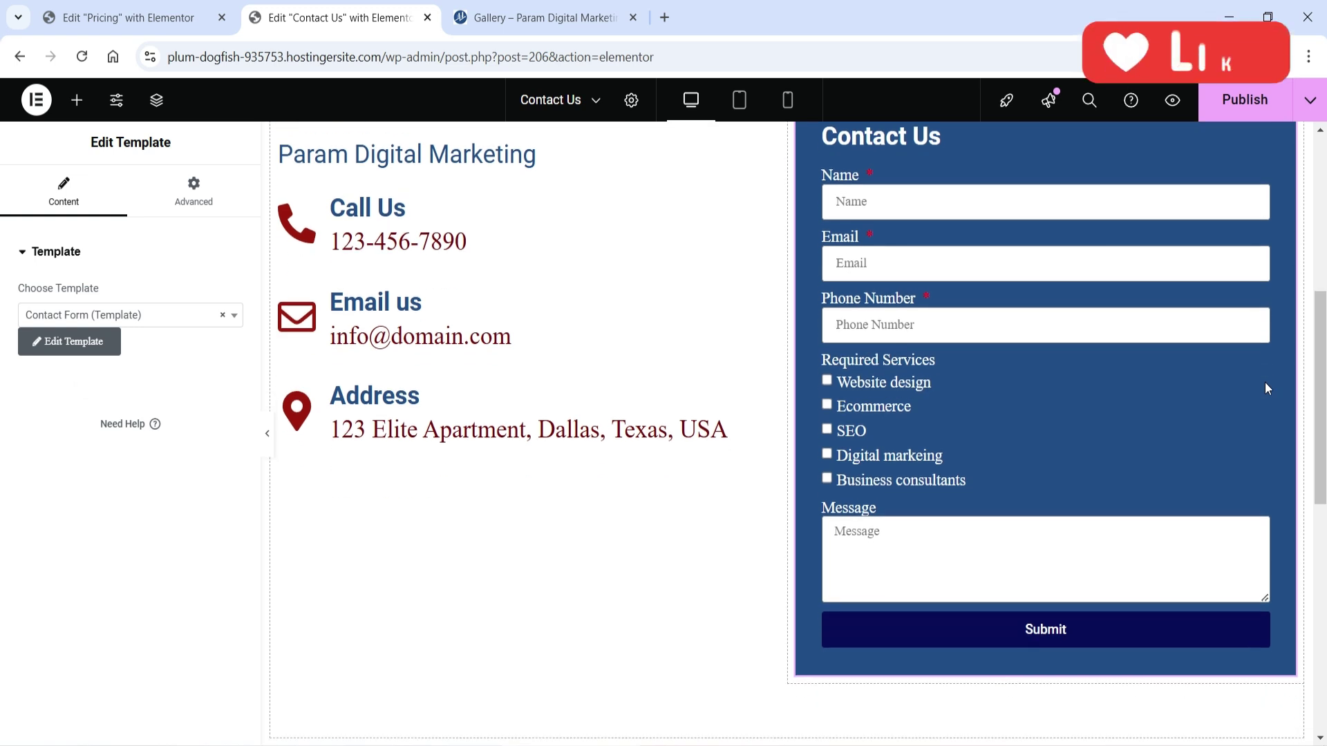
pyautogui.scroll(1, 1267, 388)
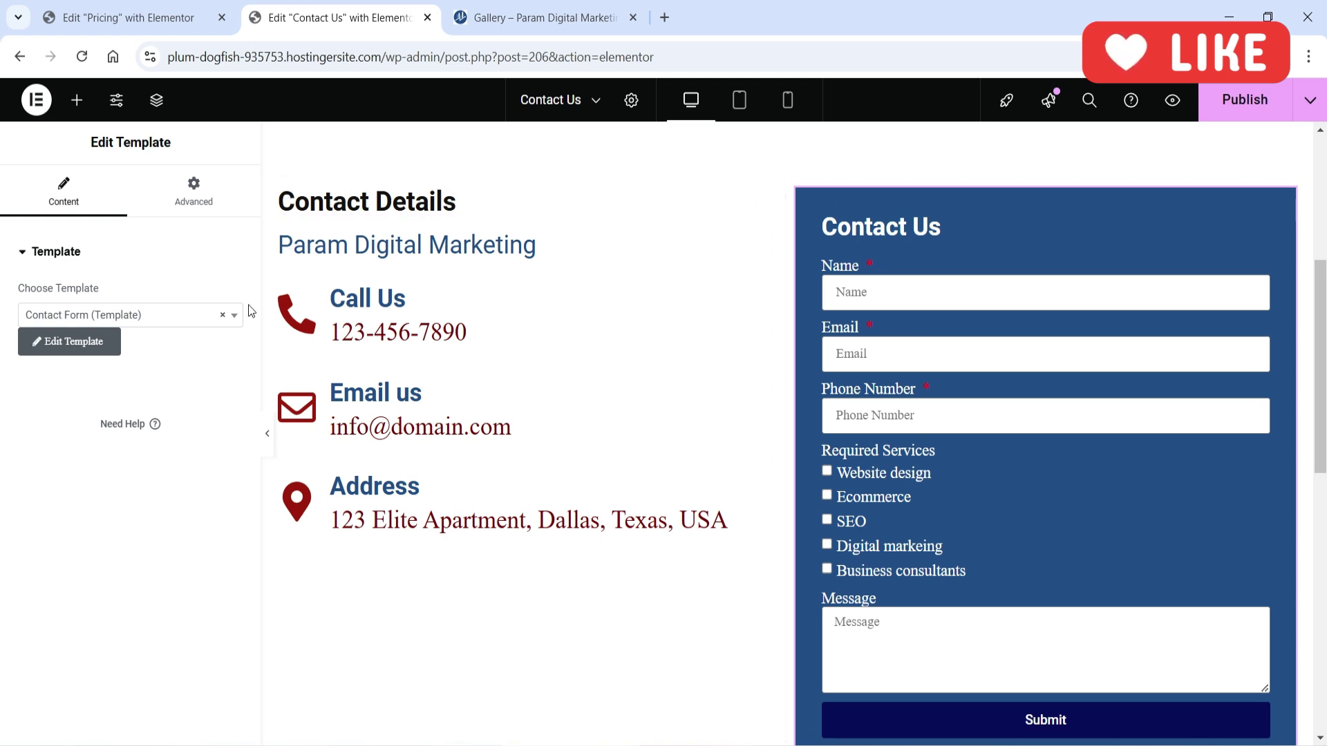
# Step: Set the Contact Details container's Justify Content to Center
pyautogui.click(281, 188)
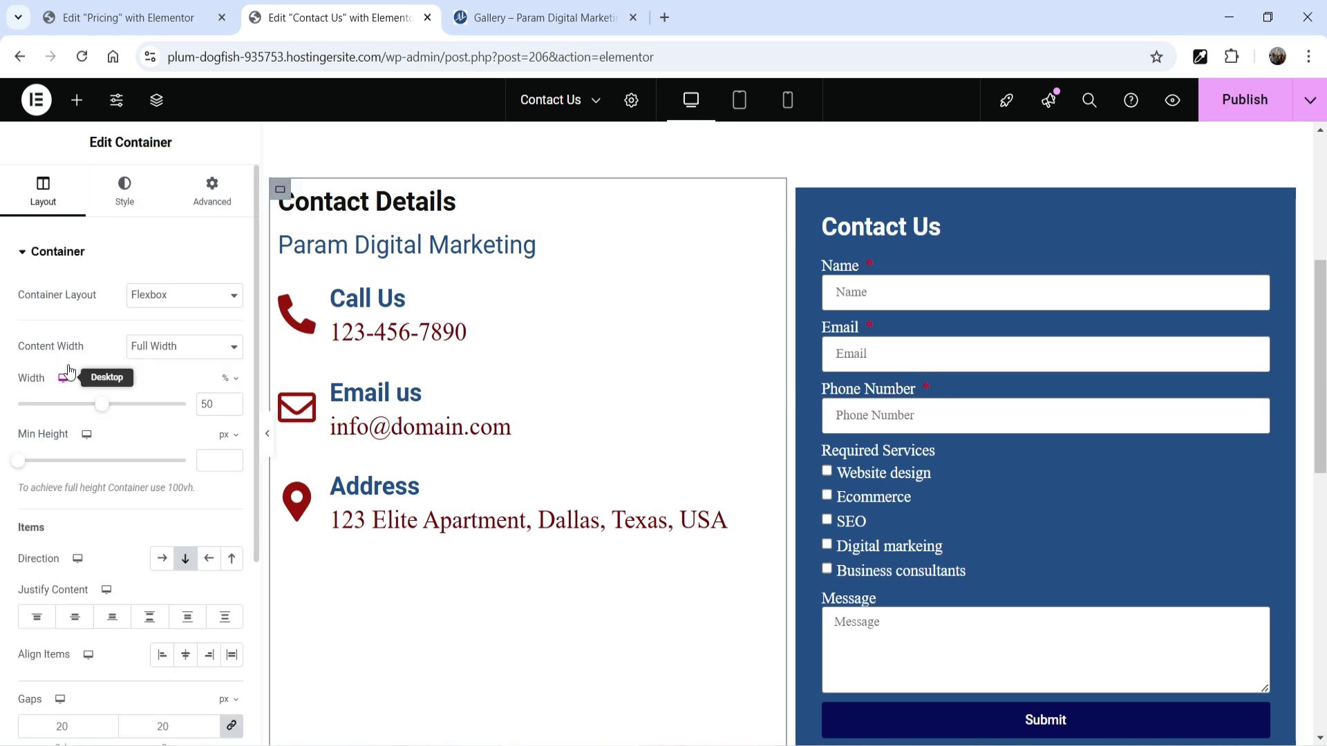
pyautogui.scroll(-1, 172, 537)
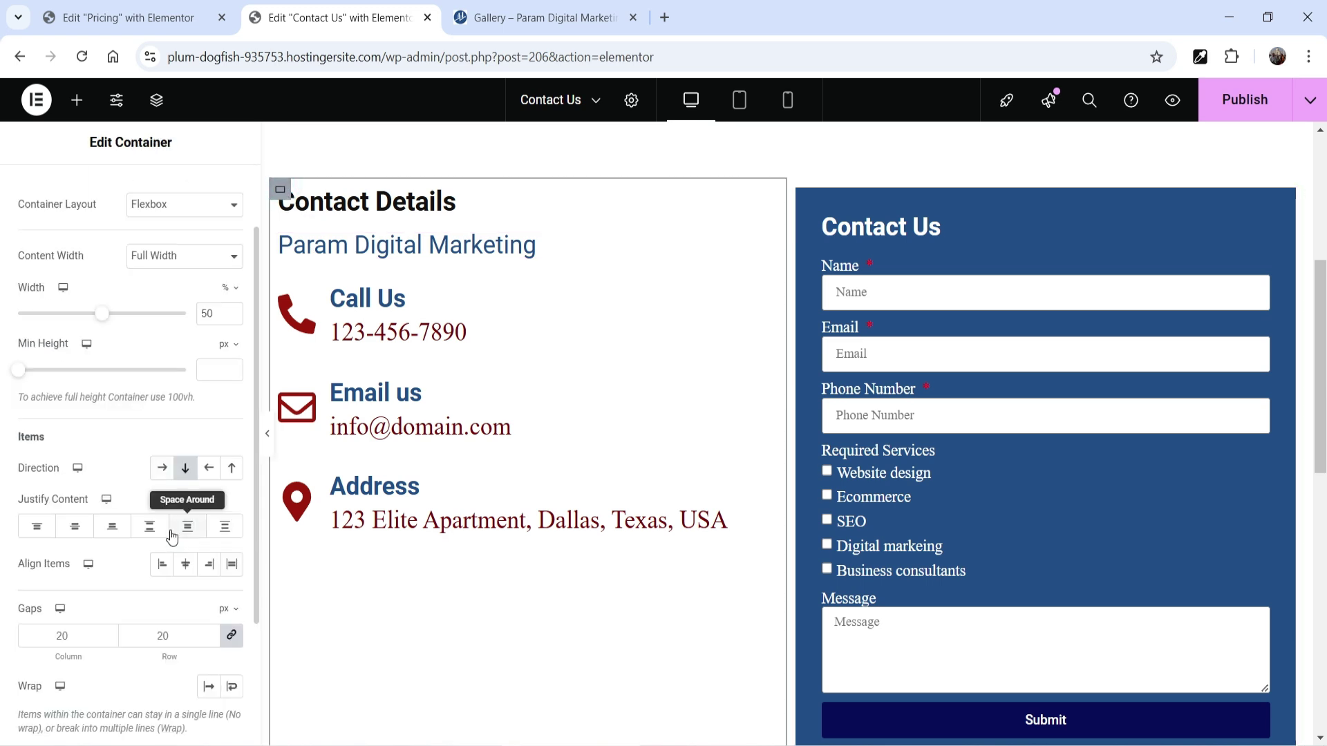
pyautogui.click(74, 527)
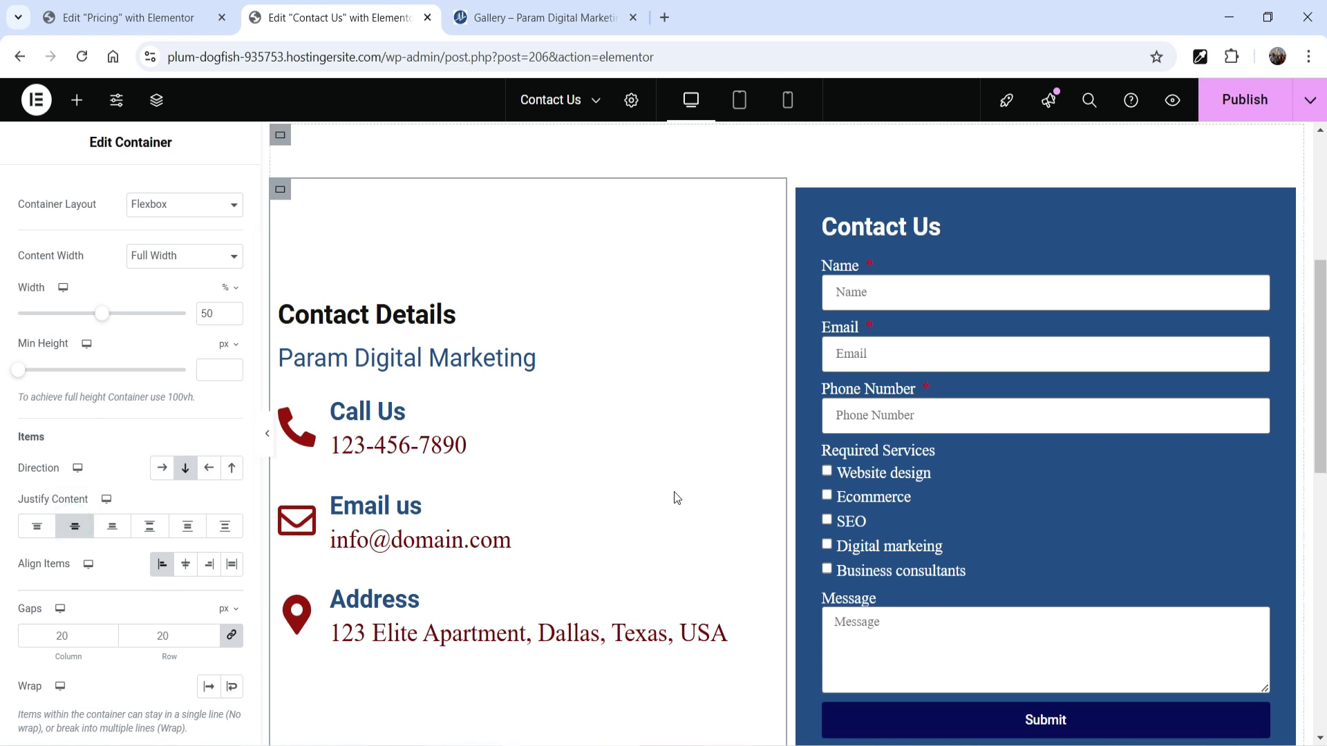
pyautogui.scroll(-1, 626, 518)
pyautogui.scroll(1, 748, 445)
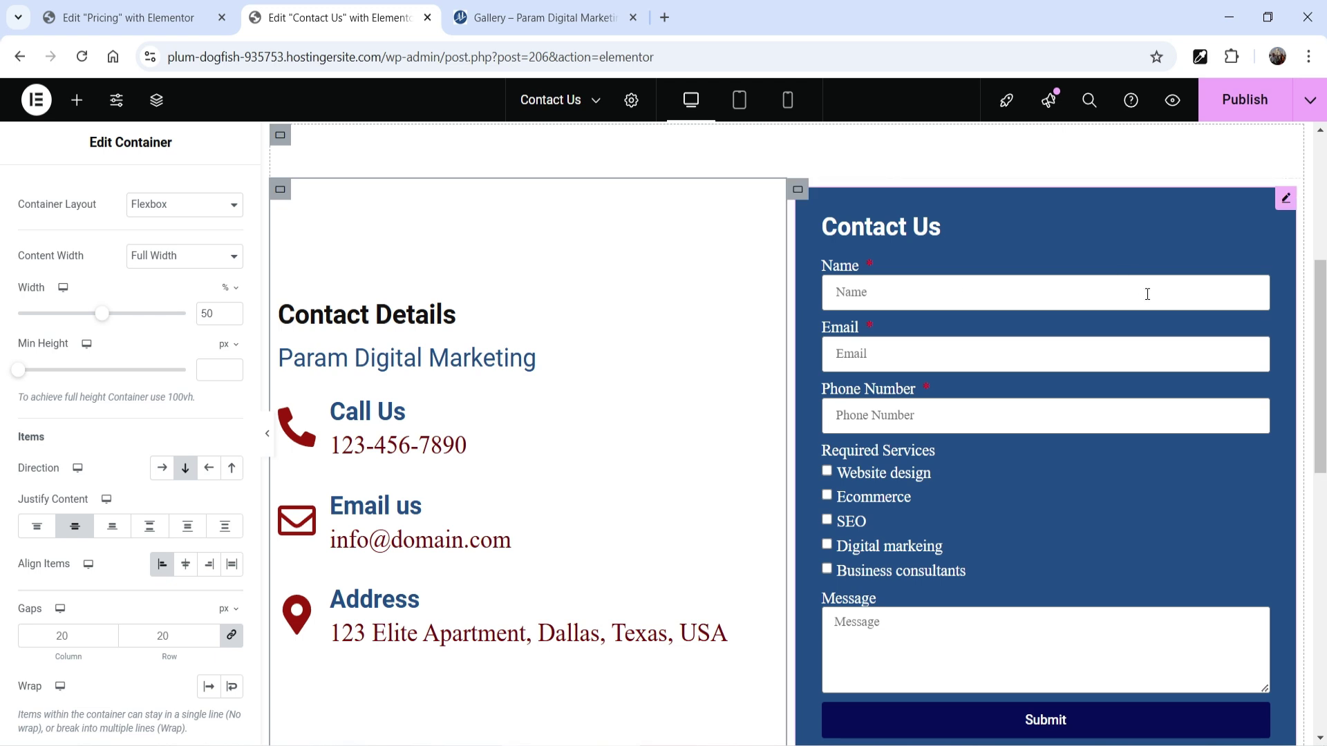
# Step: Preview the centred contact layout with the editing panel hidden, then restore the panel
pyautogui.click(268, 434)
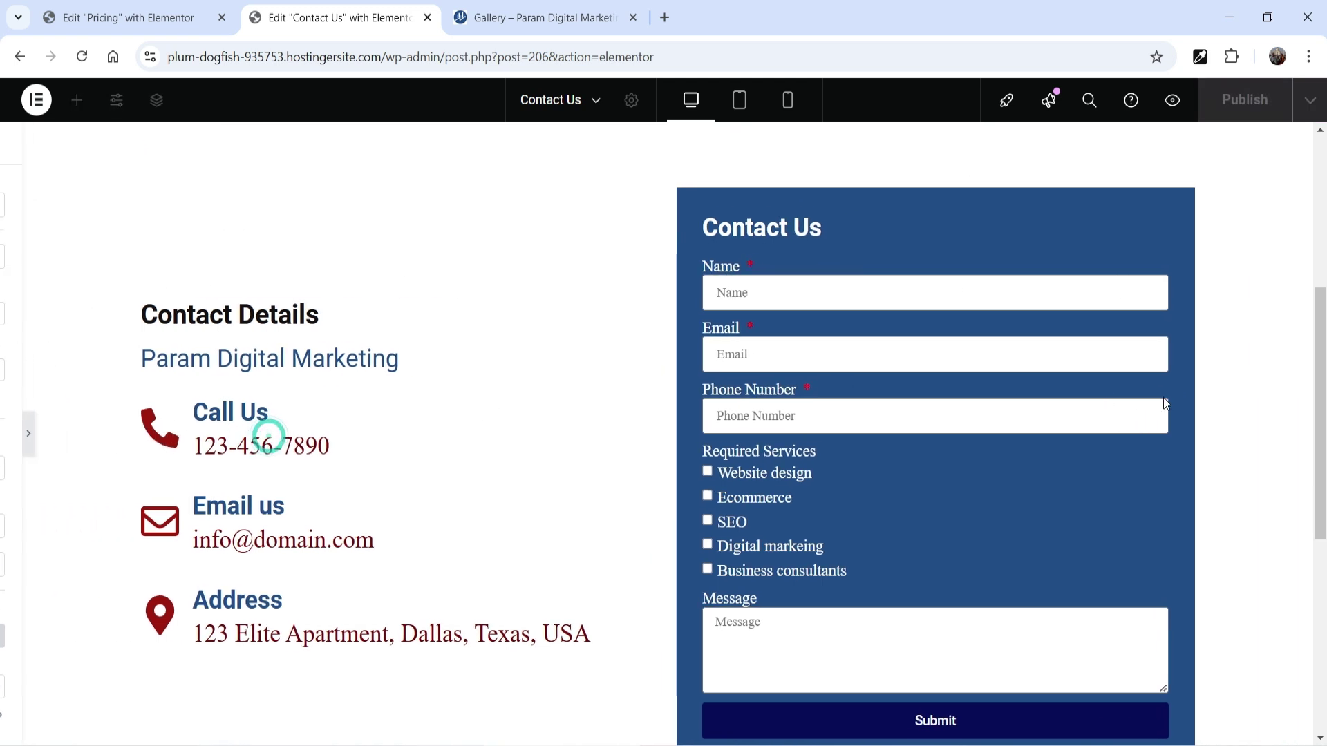
pyautogui.scroll(2, 1109, 384)
pyautogui.hotkey('ctrl', 'p')
pyautogui.scroll(-5, 1196, 433)
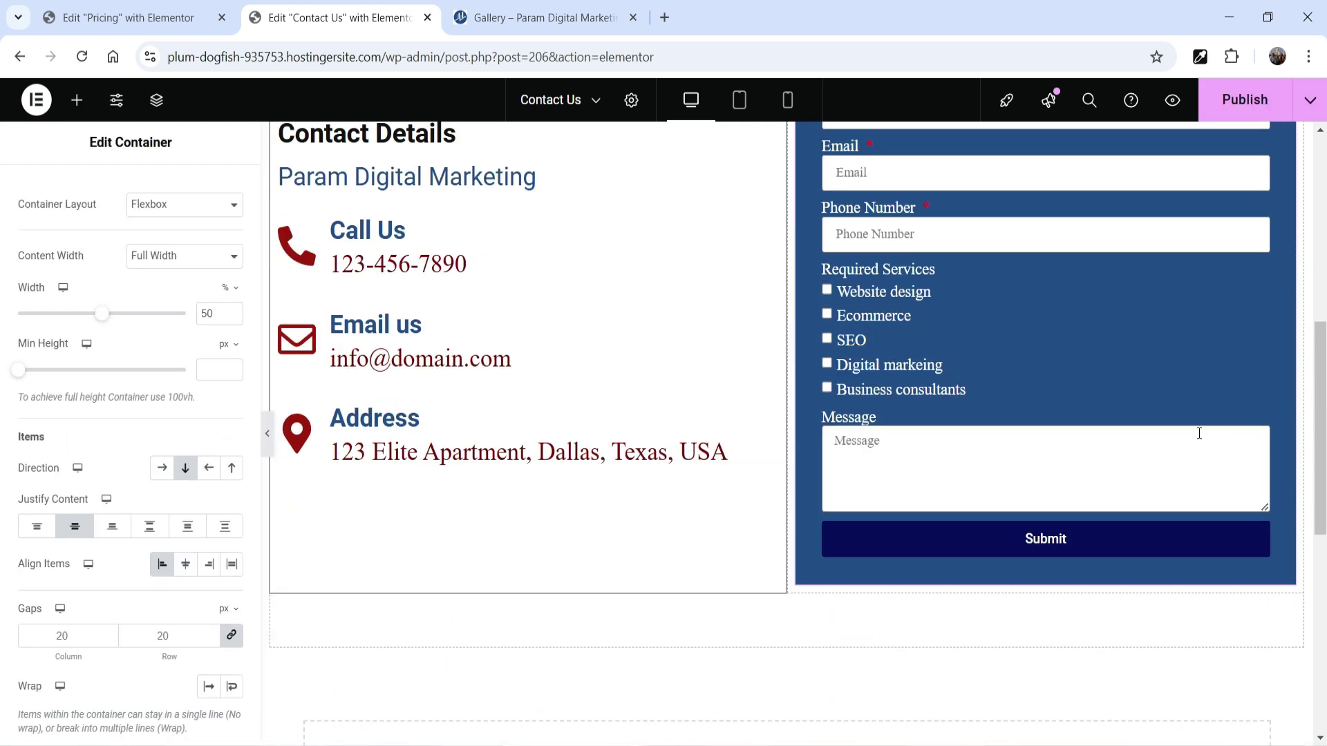
# Step: Add a single-column Flexbox container below the contact columns with Full Width content width
pyautogui.click(748, 608)
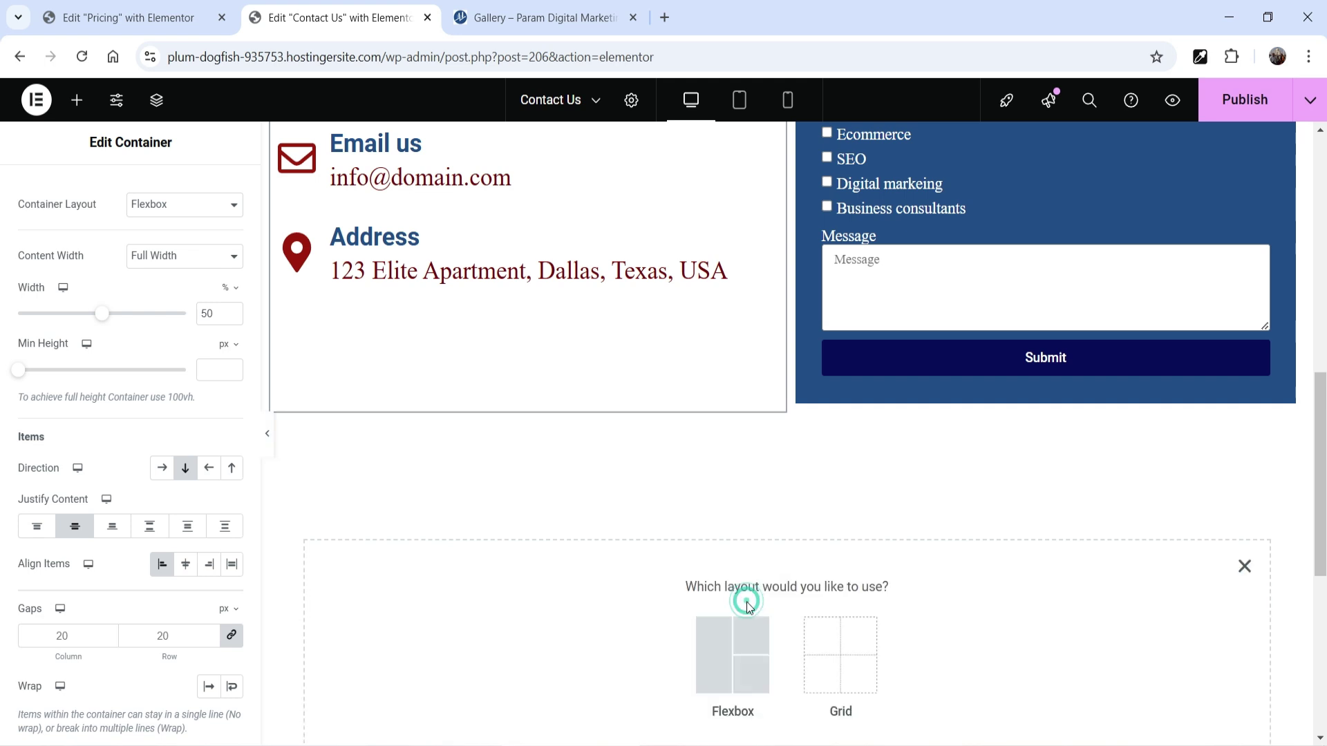
pyautogui.click(716, 651)
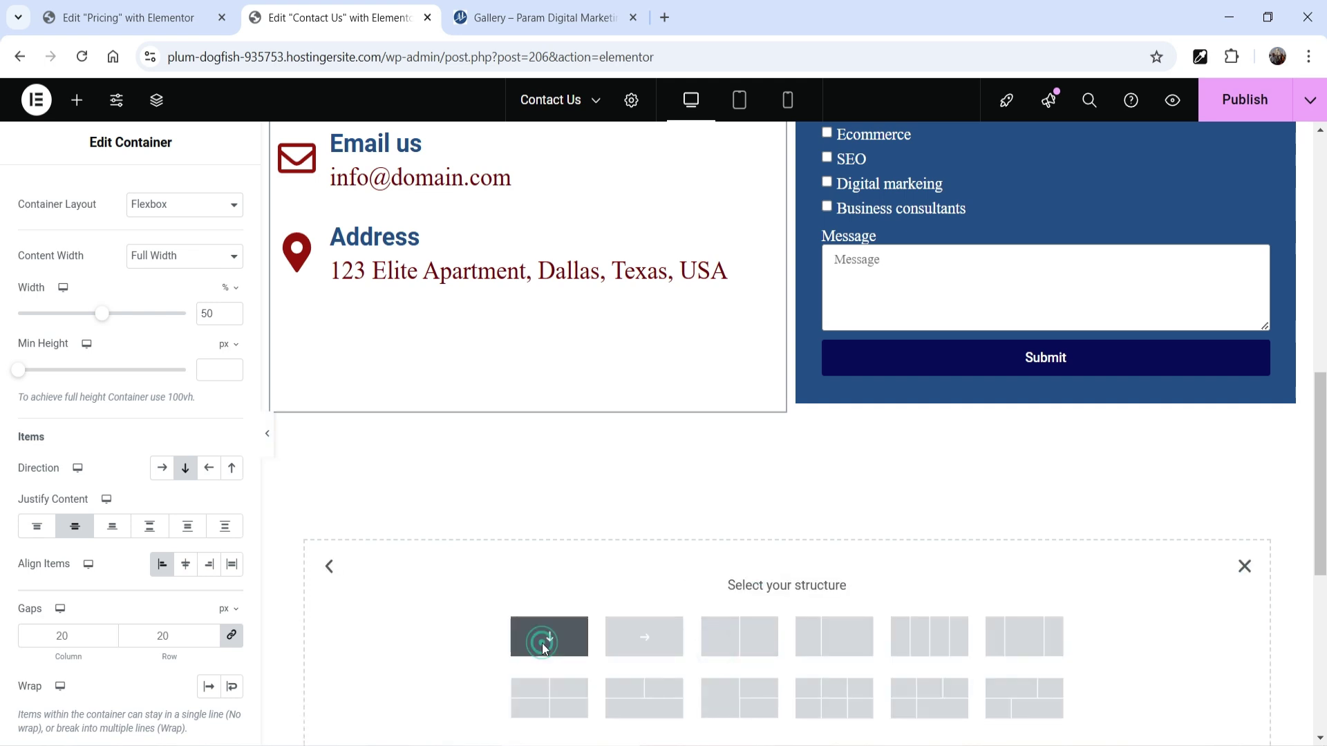
pyautogui.click(543, 646)
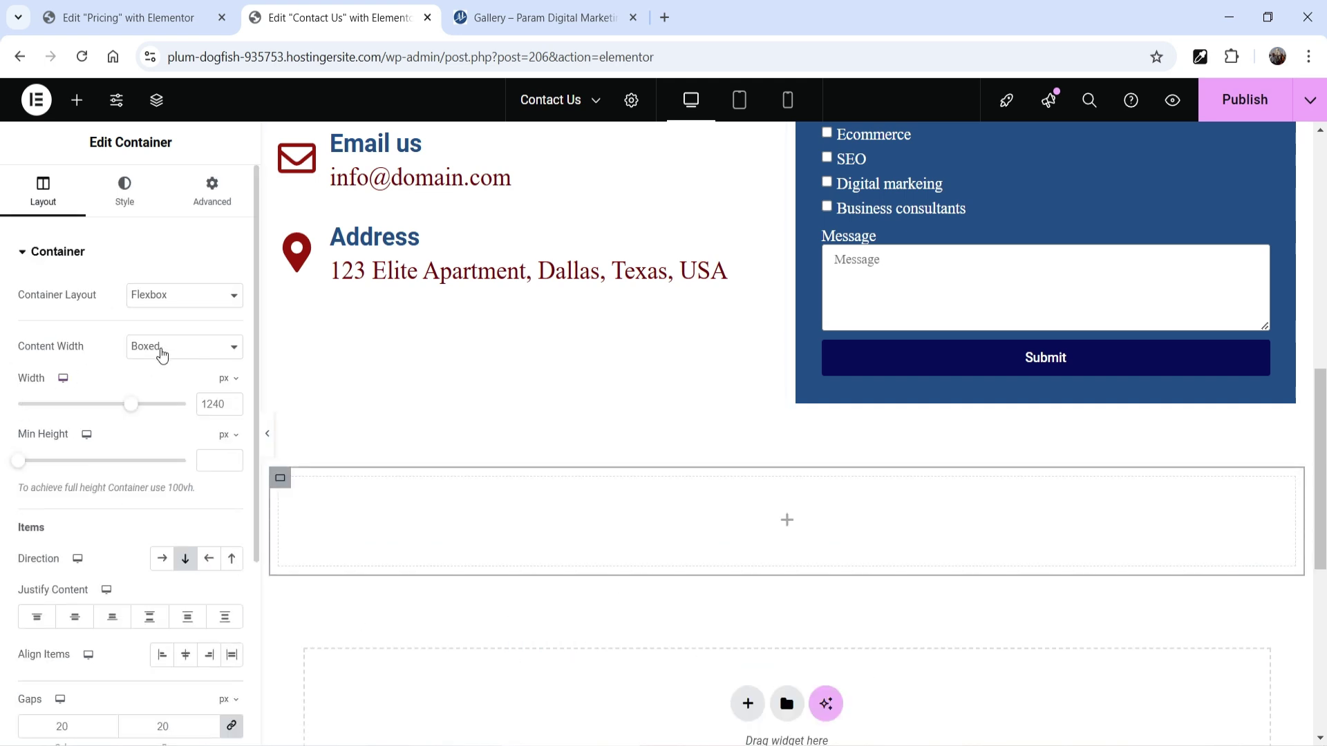
pyautogui.click(163, 353)
pyautogui.click(162, 395)
# Step: Set the new container's margin to 0 on the Advanced tab
pyautogui.click(213, 208)
pyautogui.click(31, 380)
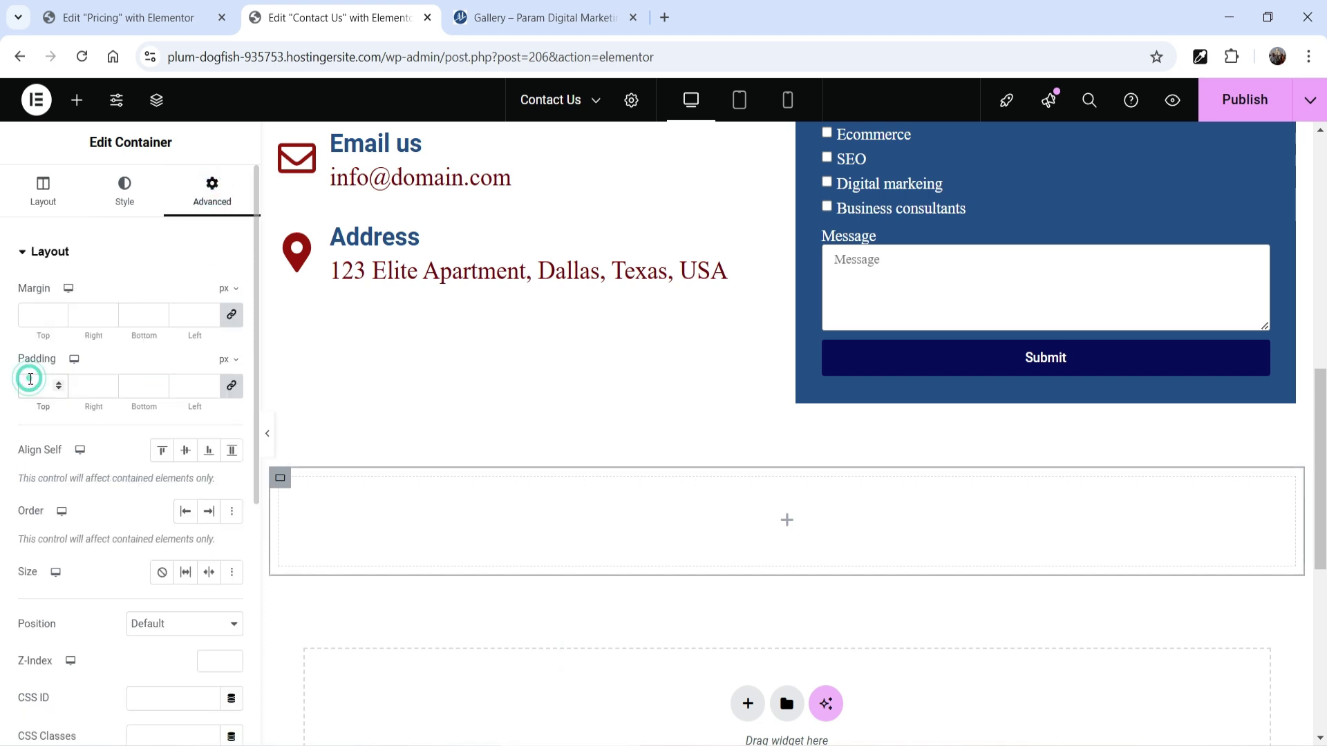
pyautogui.write('0')
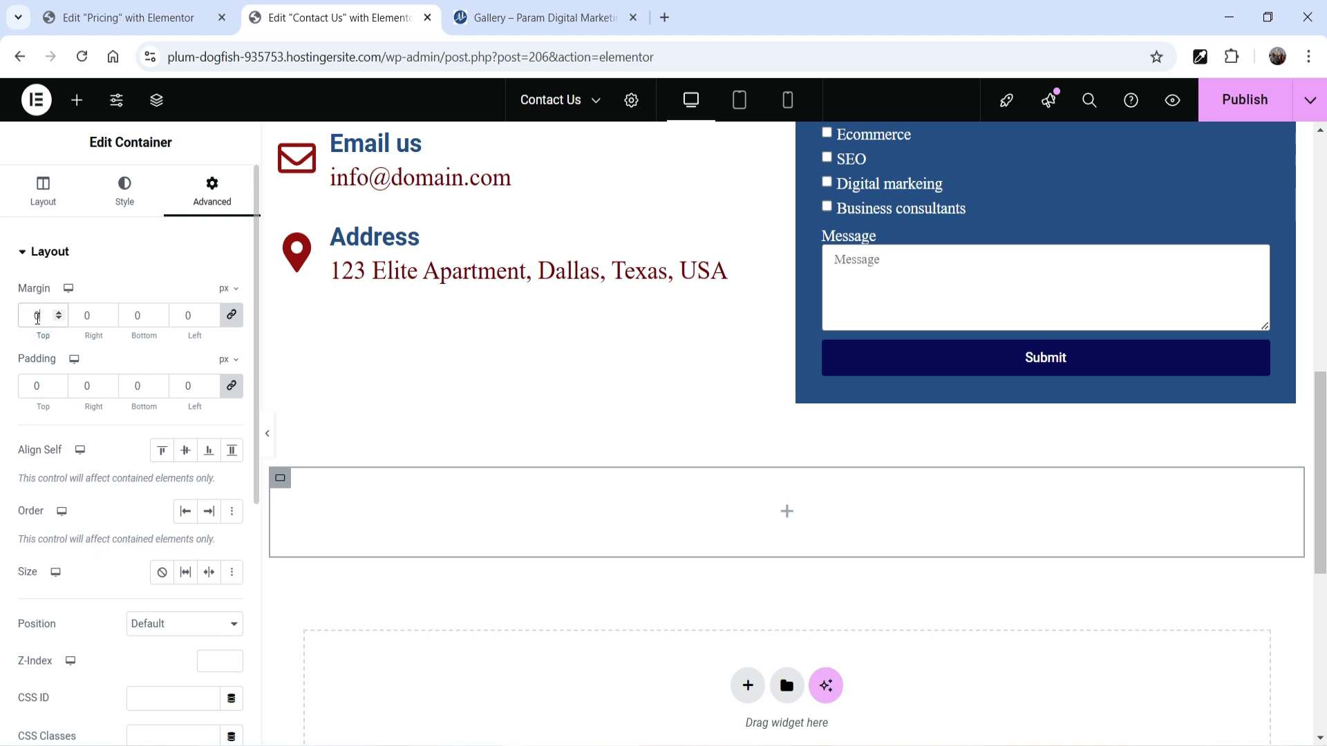
pyautogui.click(786, 511)
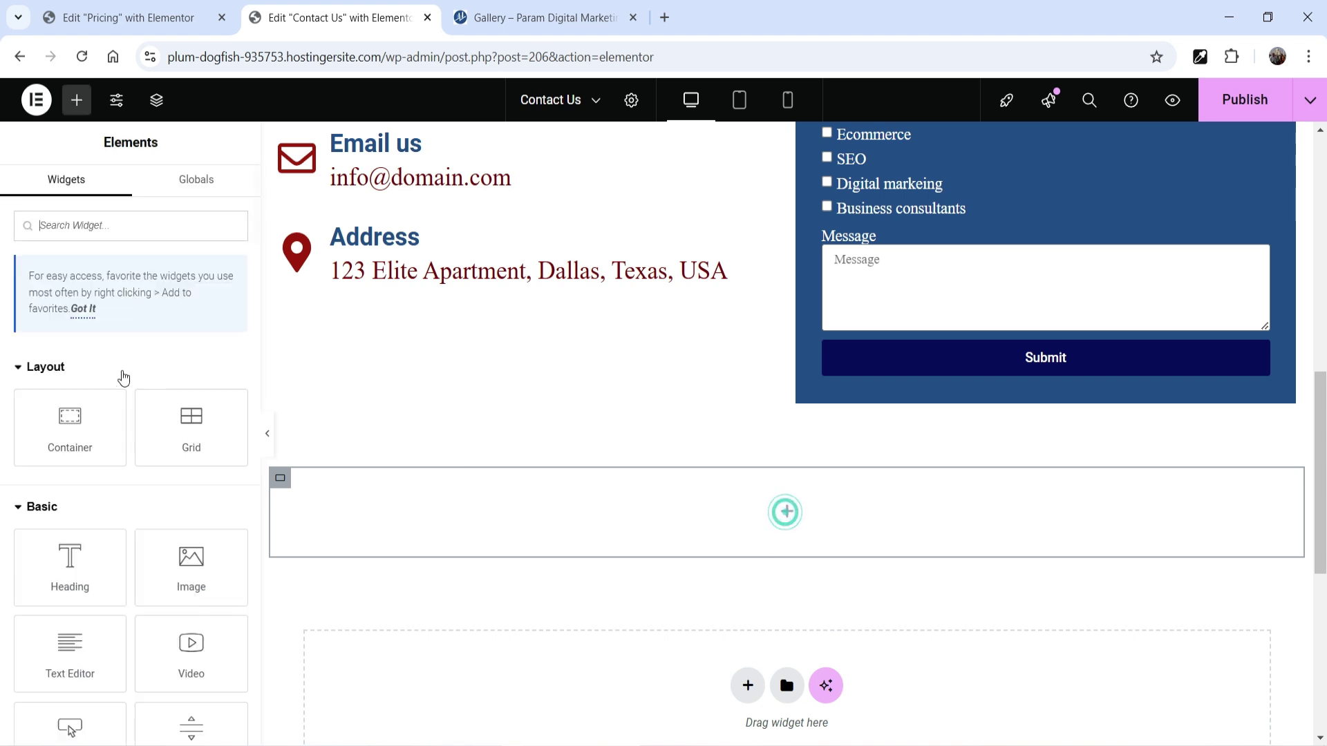
# Step: Search 'map' and drag the Google Maps widget into the full-width container
pyautogui.write('map')
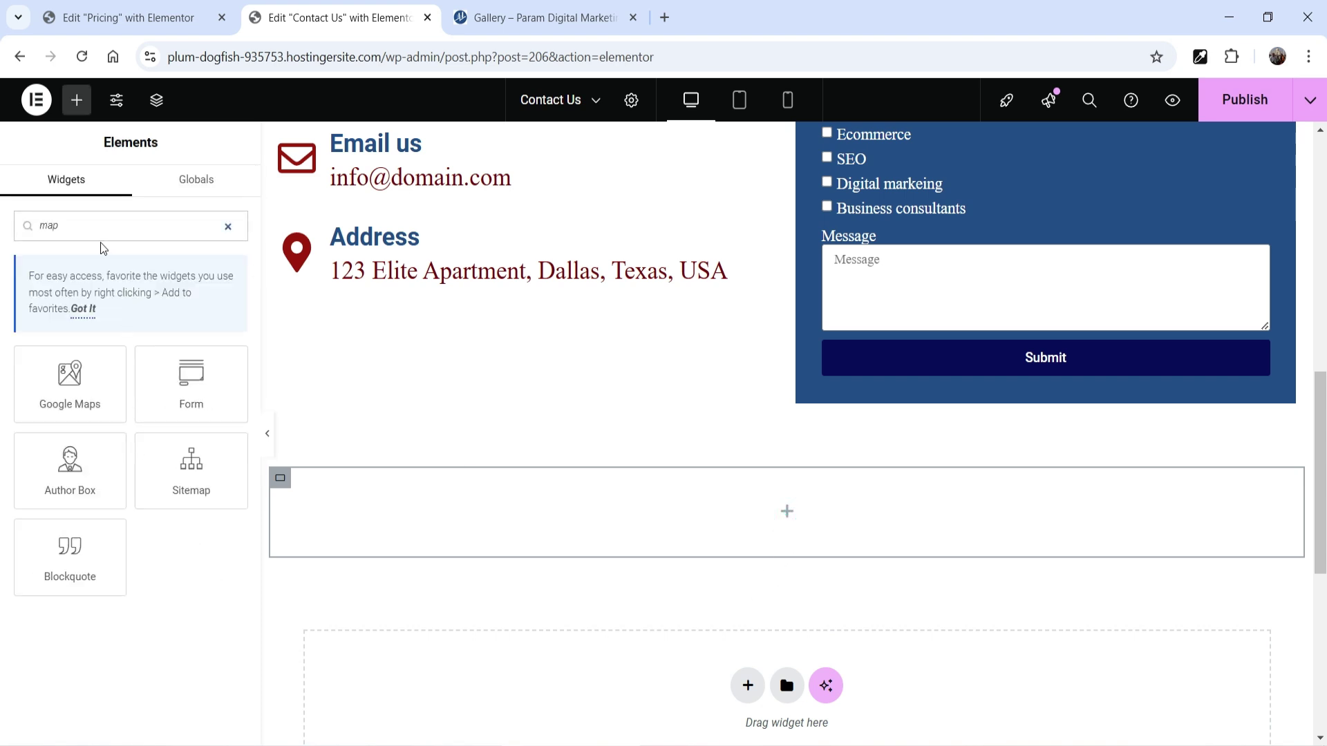
pyautogui.moveTo(68, 377); pyautogui.dragTo(570, 518)
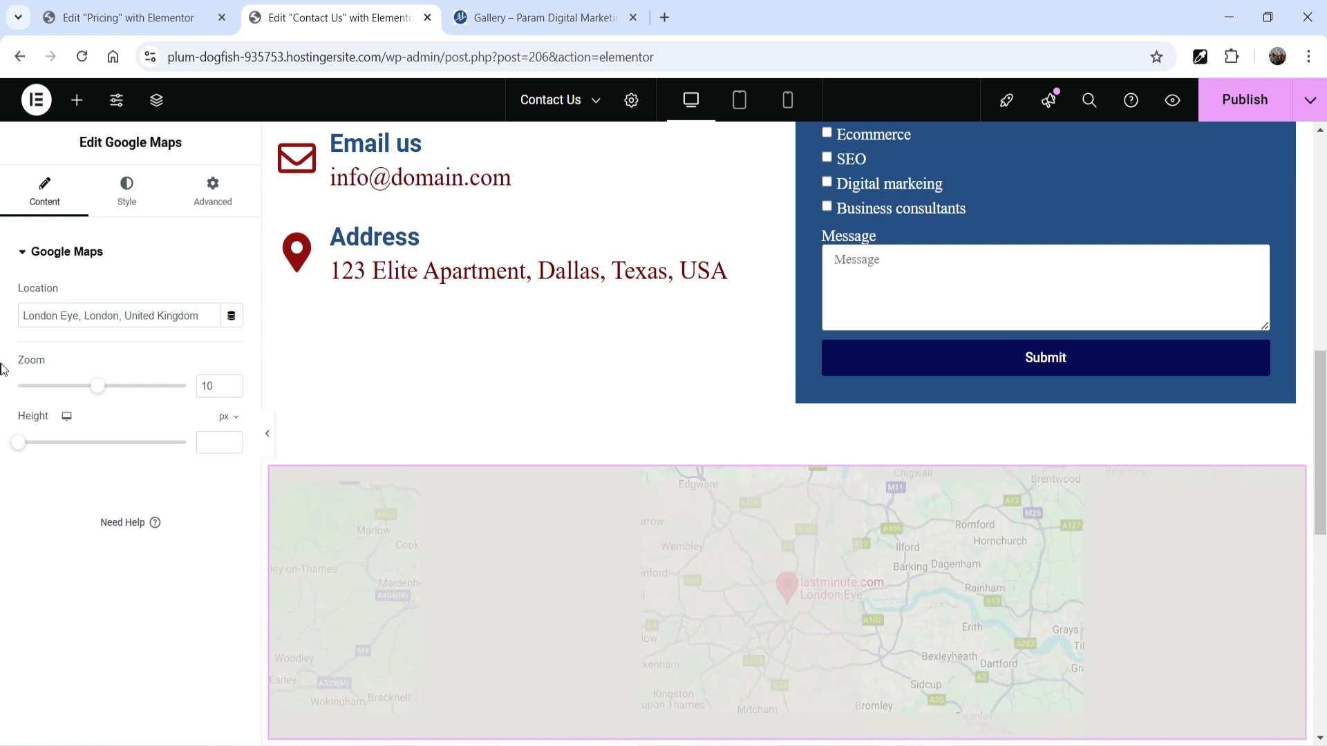
pyautogui.scroll(-3, 1321, 364)
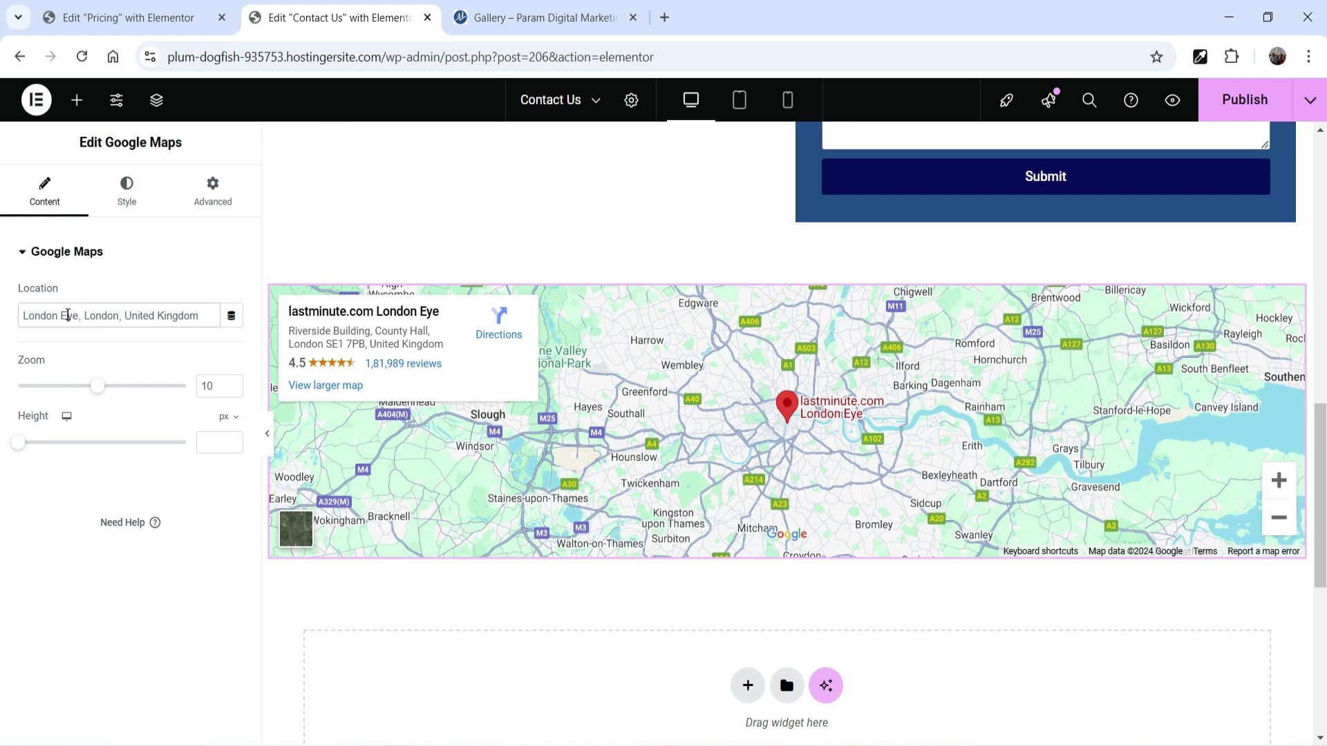
pyautogui.tripleClick(67, 315)
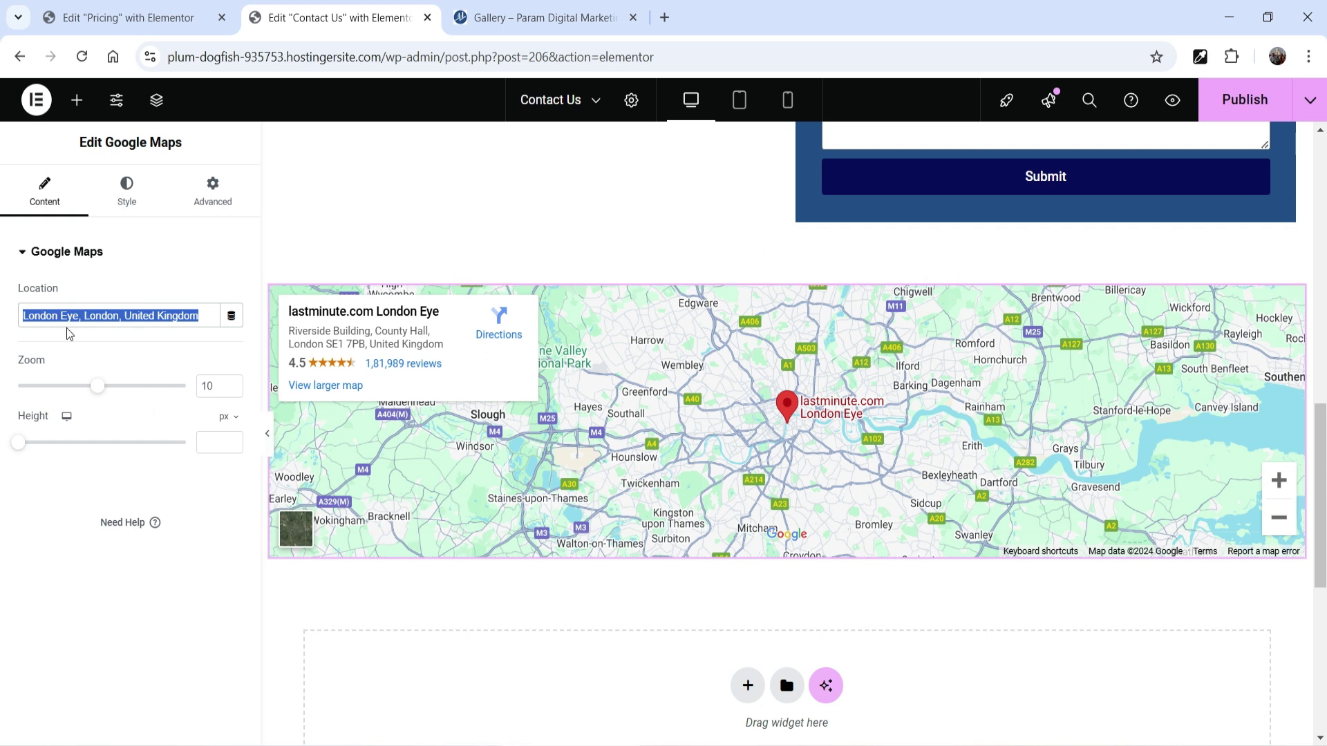
pyautogui.click(267, 433)
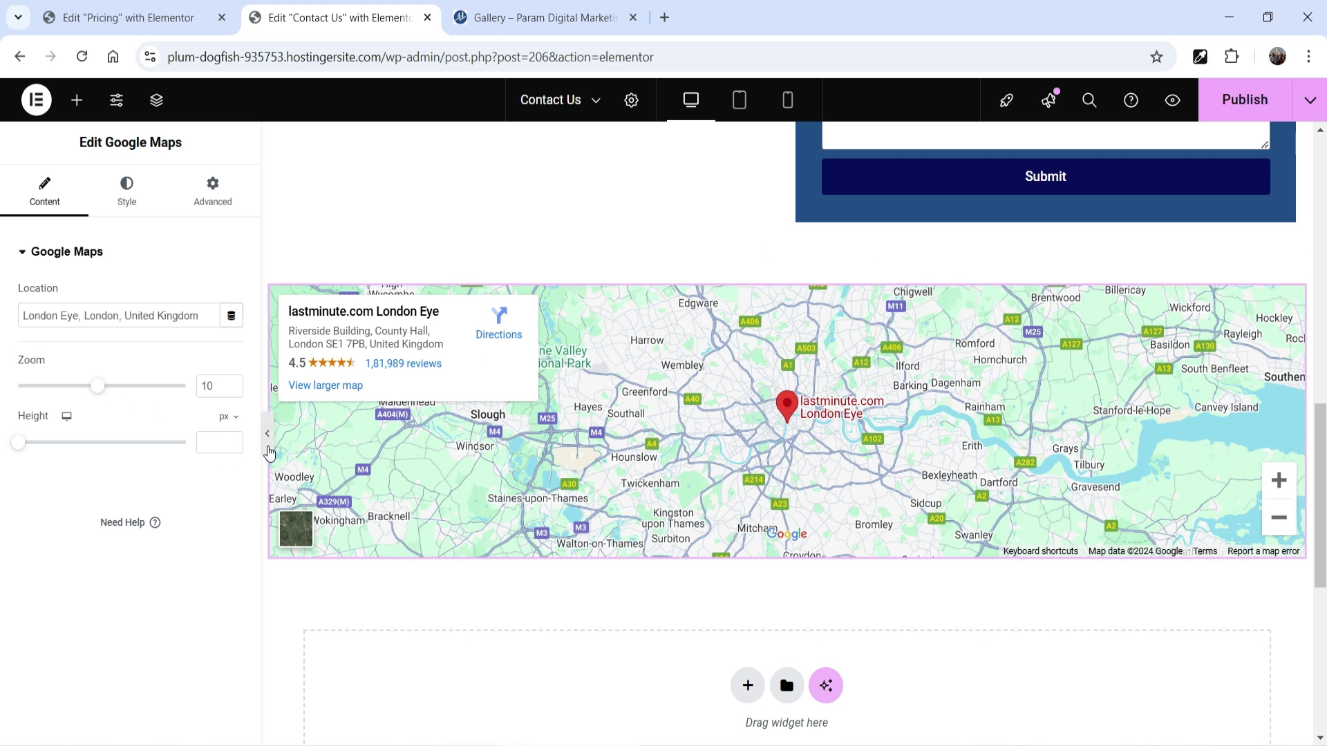
pyautogui.click(9, 434)
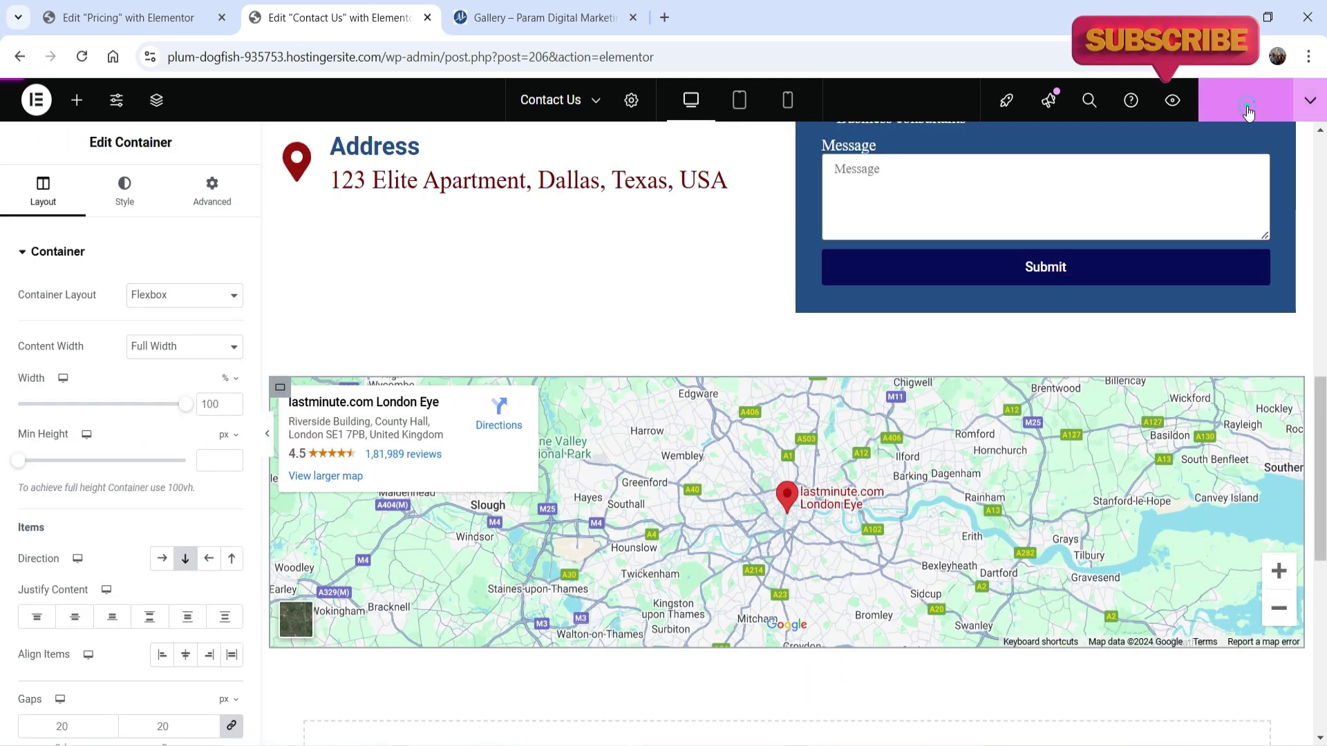
# Step: Publish the page, view it live to check the map, then return to the editor
pyautogui.click(1244, 103)
pyautogui.click(1311, 100)
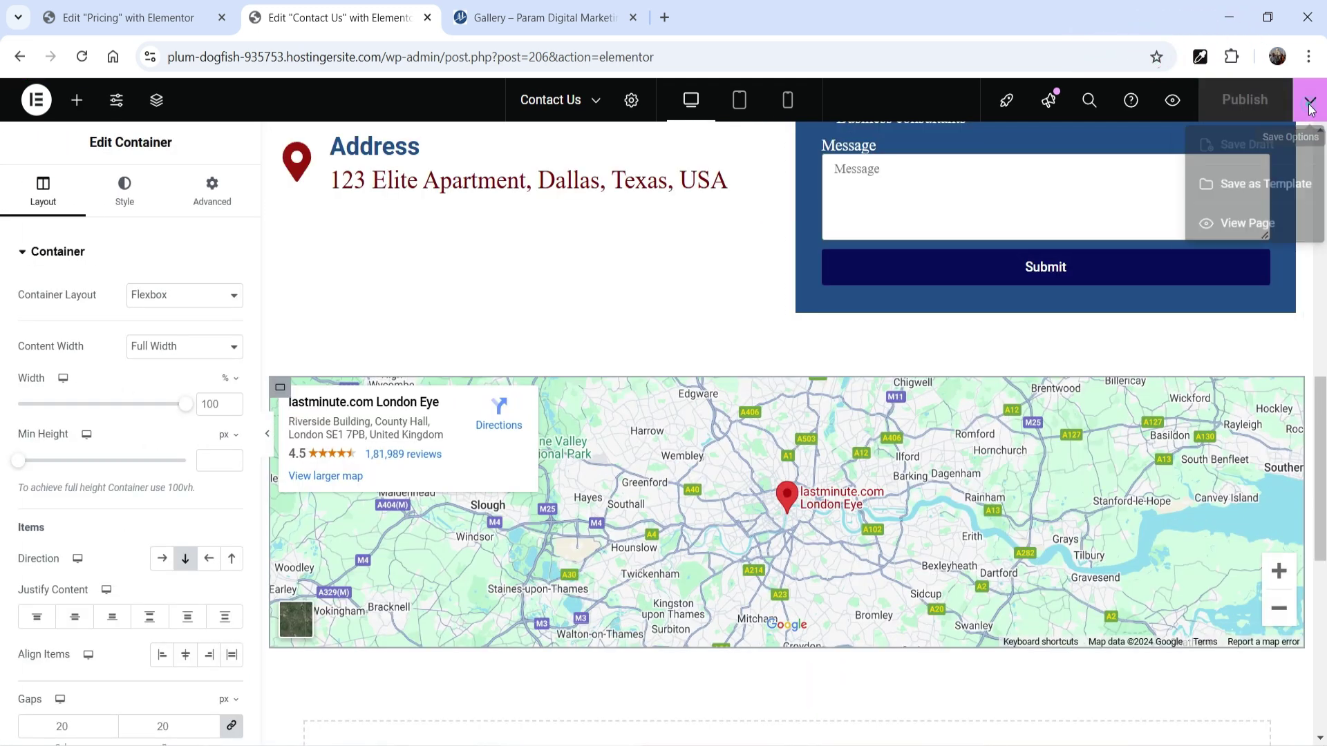
pyautogui.click(1248, 235)
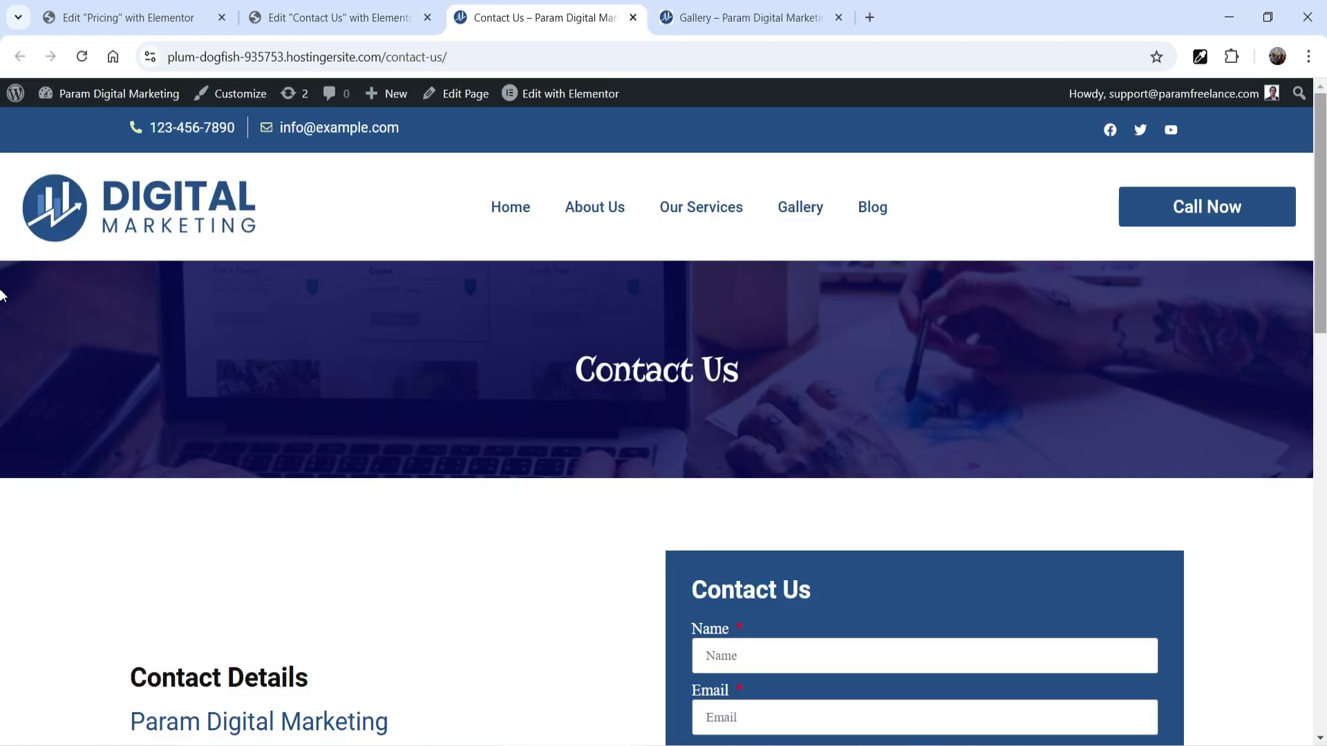
pyautogui.scroll(-15, 1292, 311)
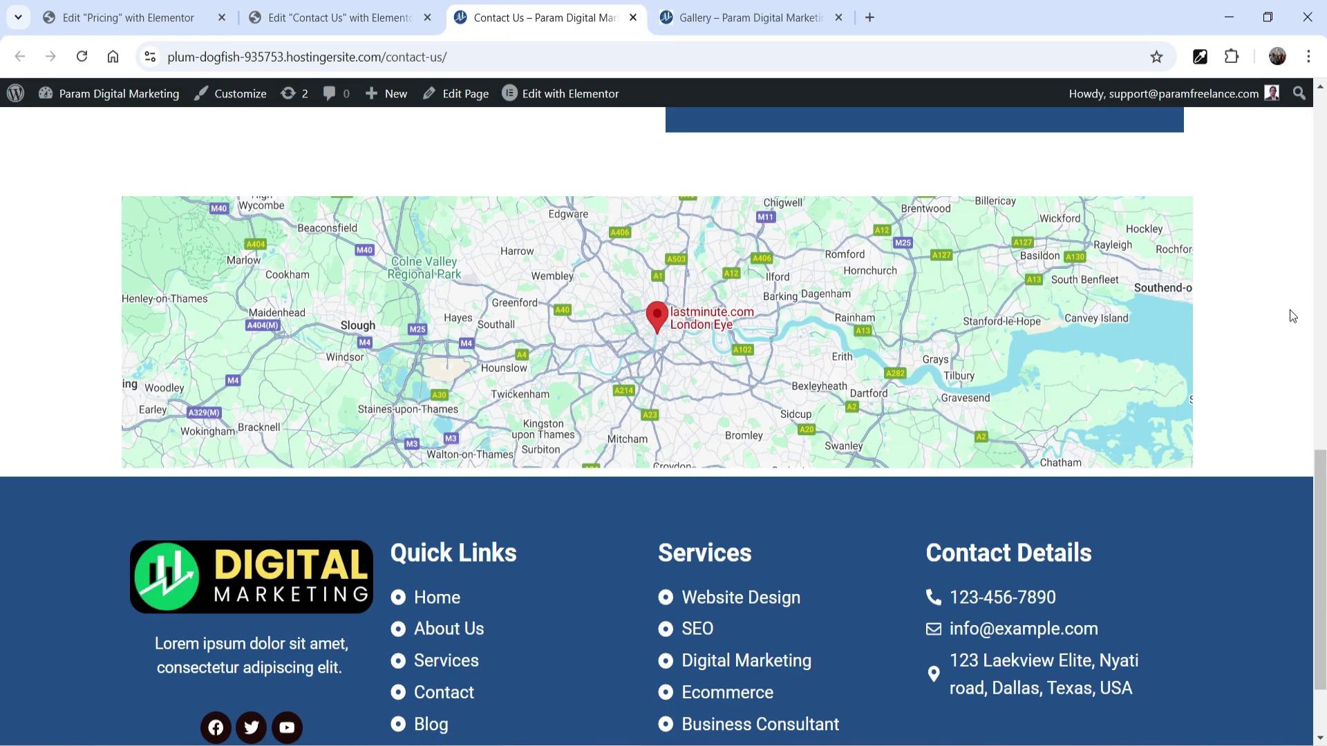
pyautogui.scroll(4, 1290, 310)
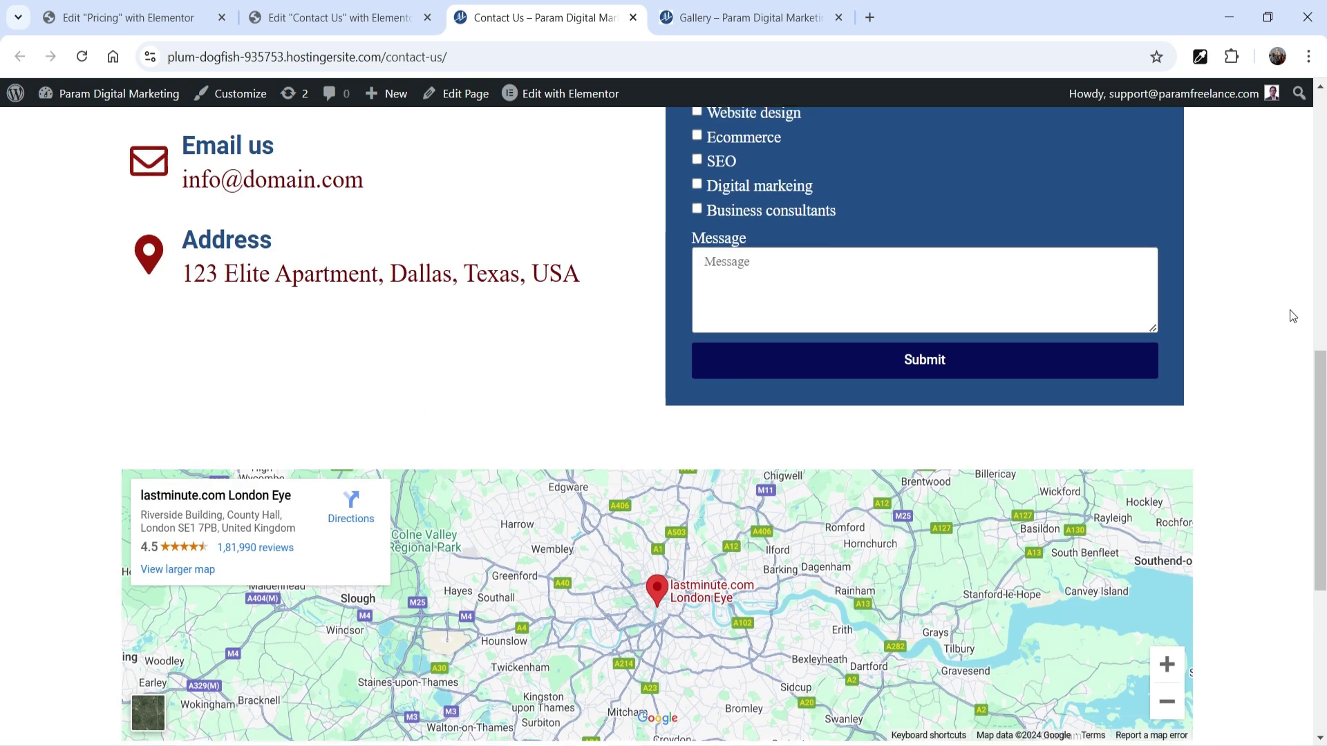
pyautogui.scroll(-1, 1273, 444)
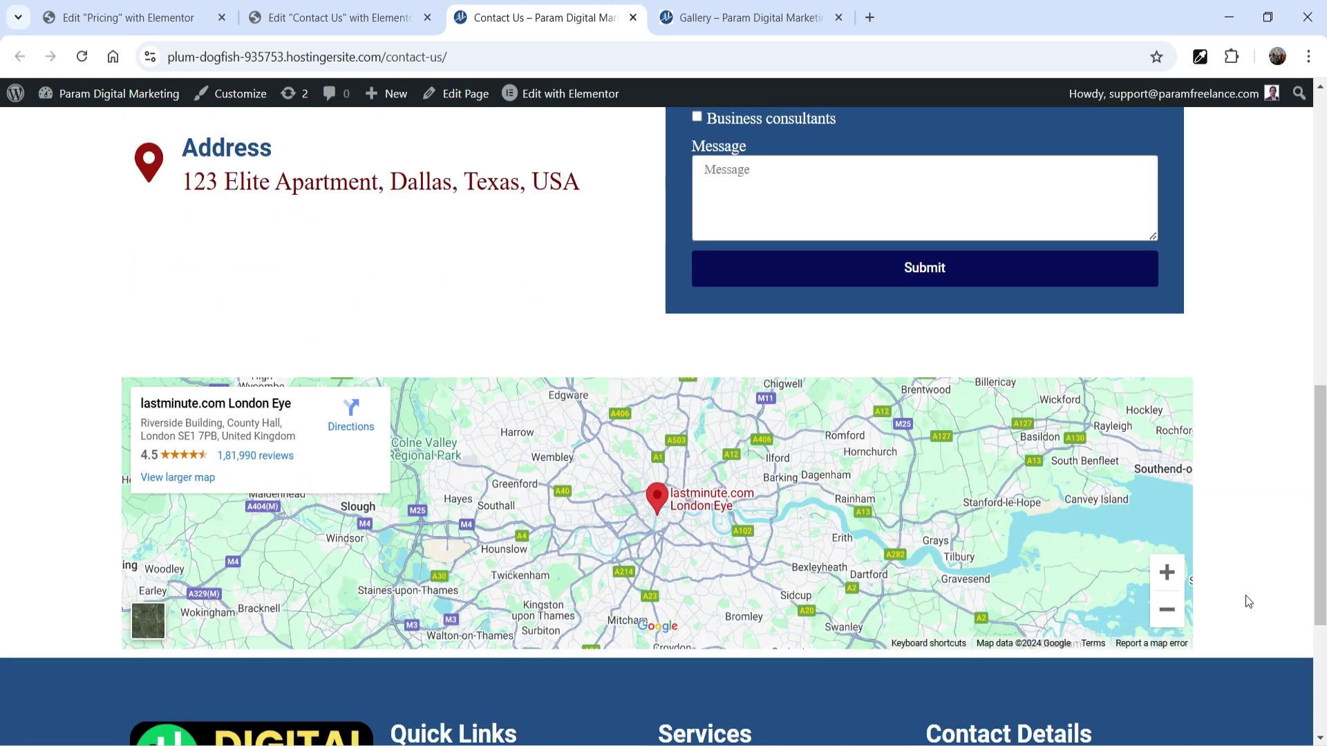
pyautogui.click(332, 18)
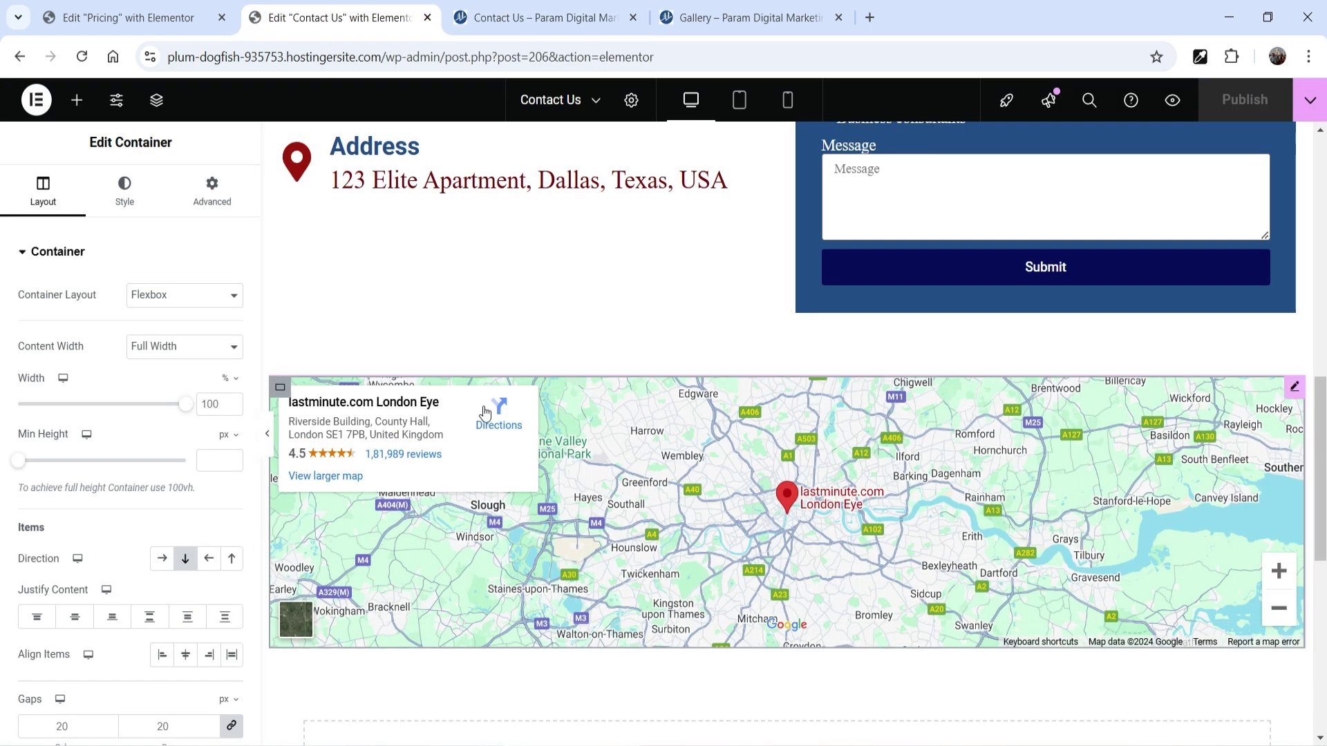
# Step: Set the Page Layout in Page Settings to Elementor Full Width
pyautogui.click(163, 296)
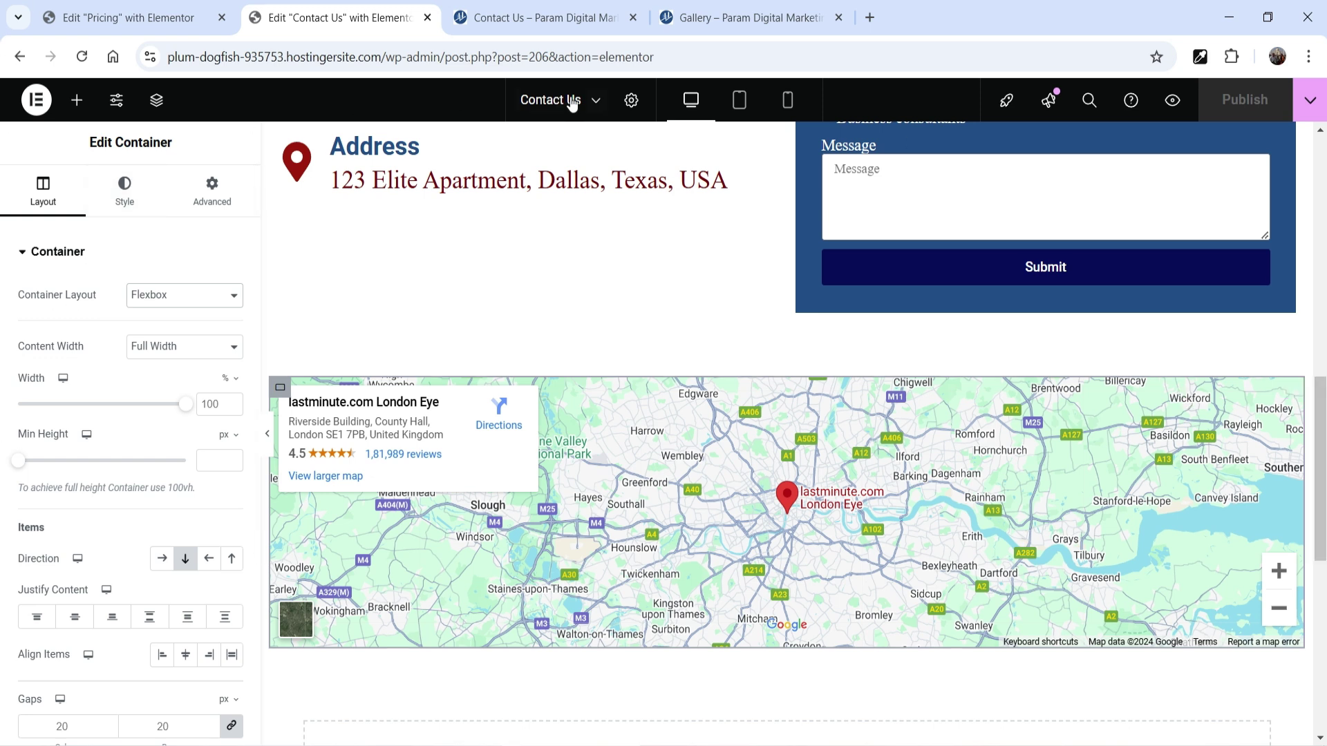
pyautogui.click(631, 102)
pyautogui.scroll(-2, 90, 449)
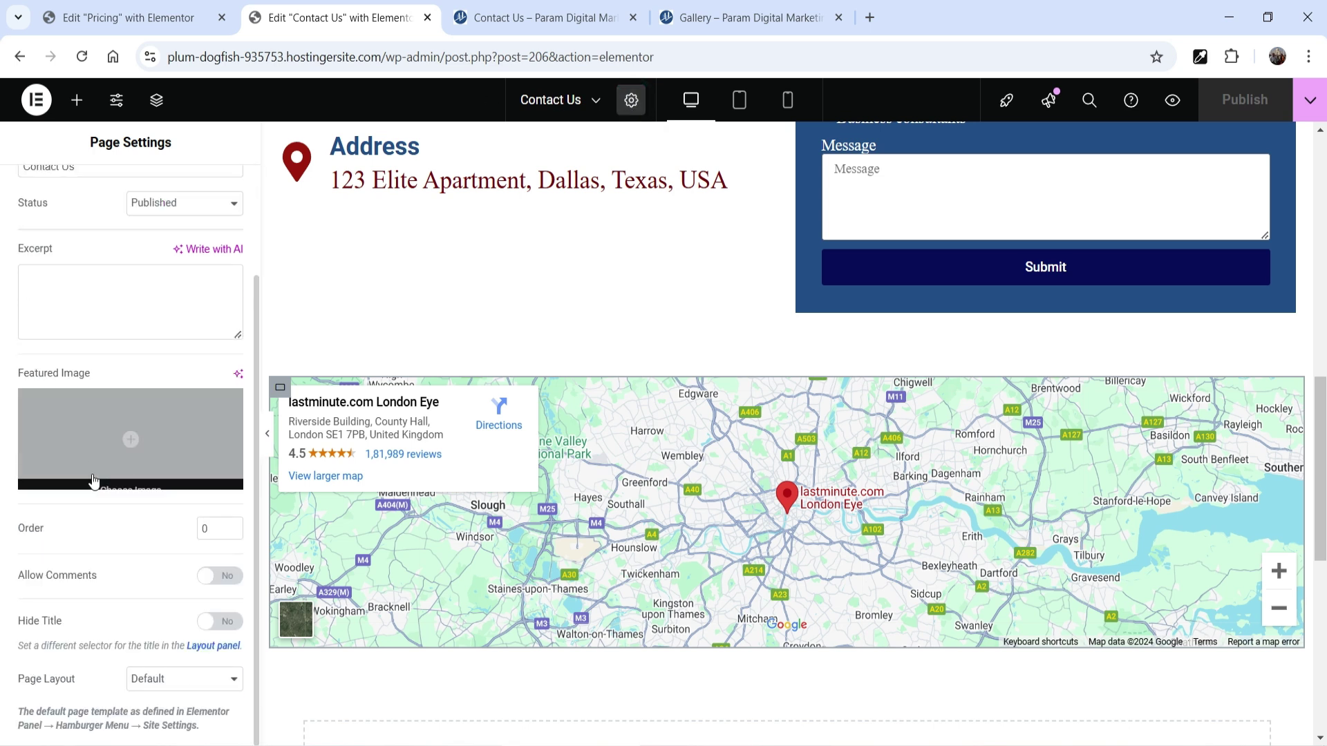
pyautogui.click(172, 689)
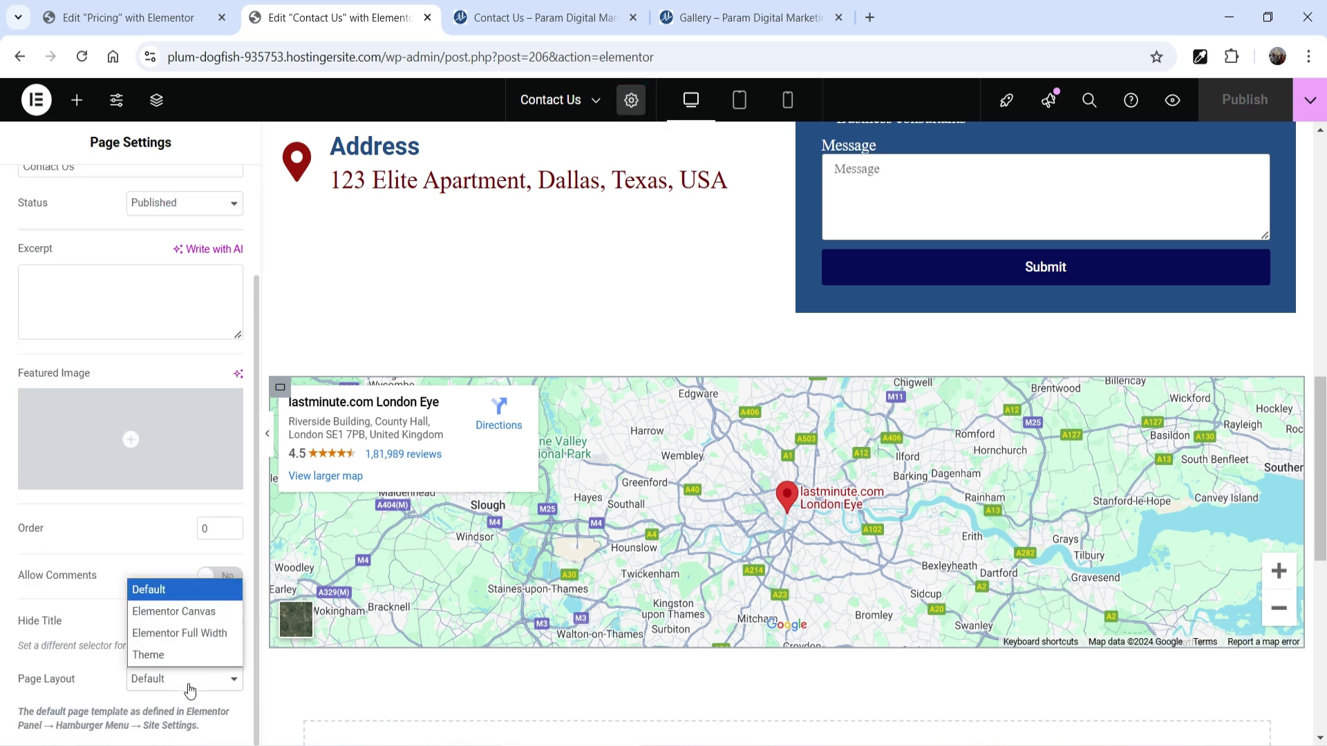
pyautogui.click(188, 633)
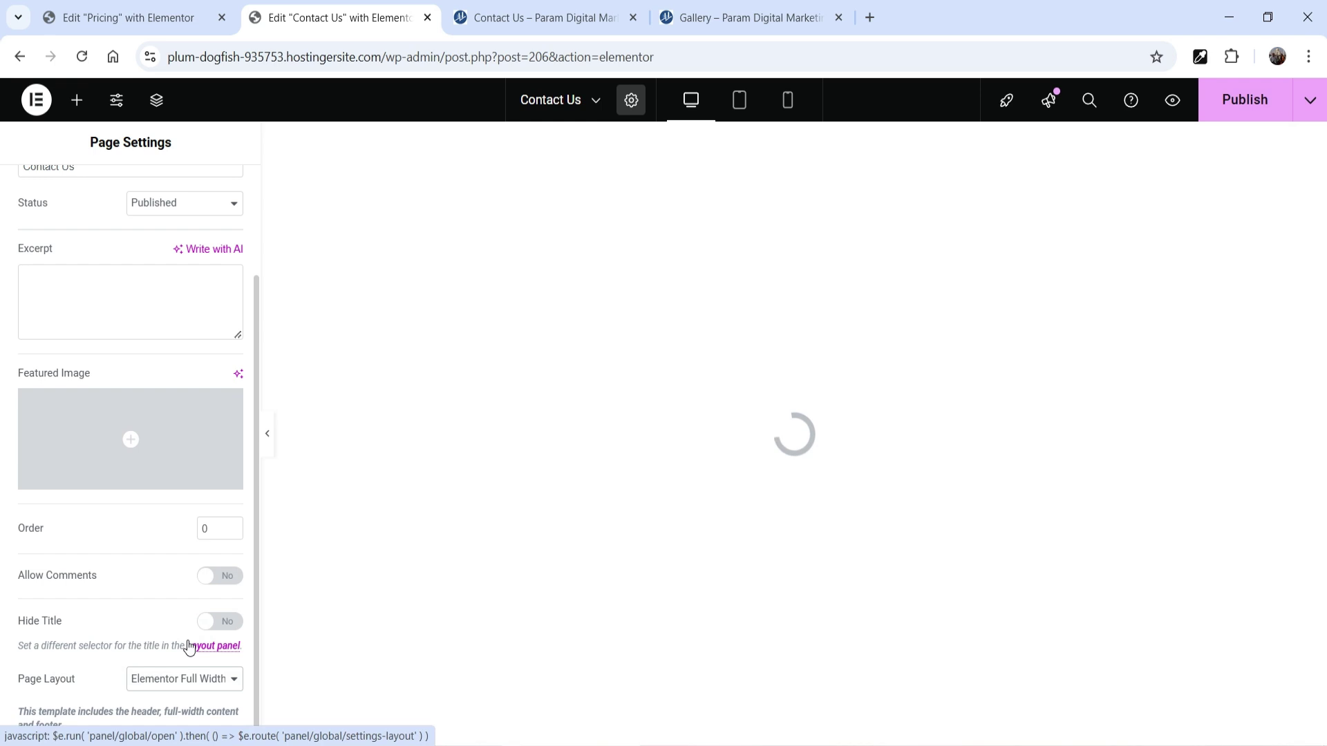
# Step: Preview the full-width map with the sidebar hidden, then start a new section under the header
pyautogui.scroll(-5, 717, 372)
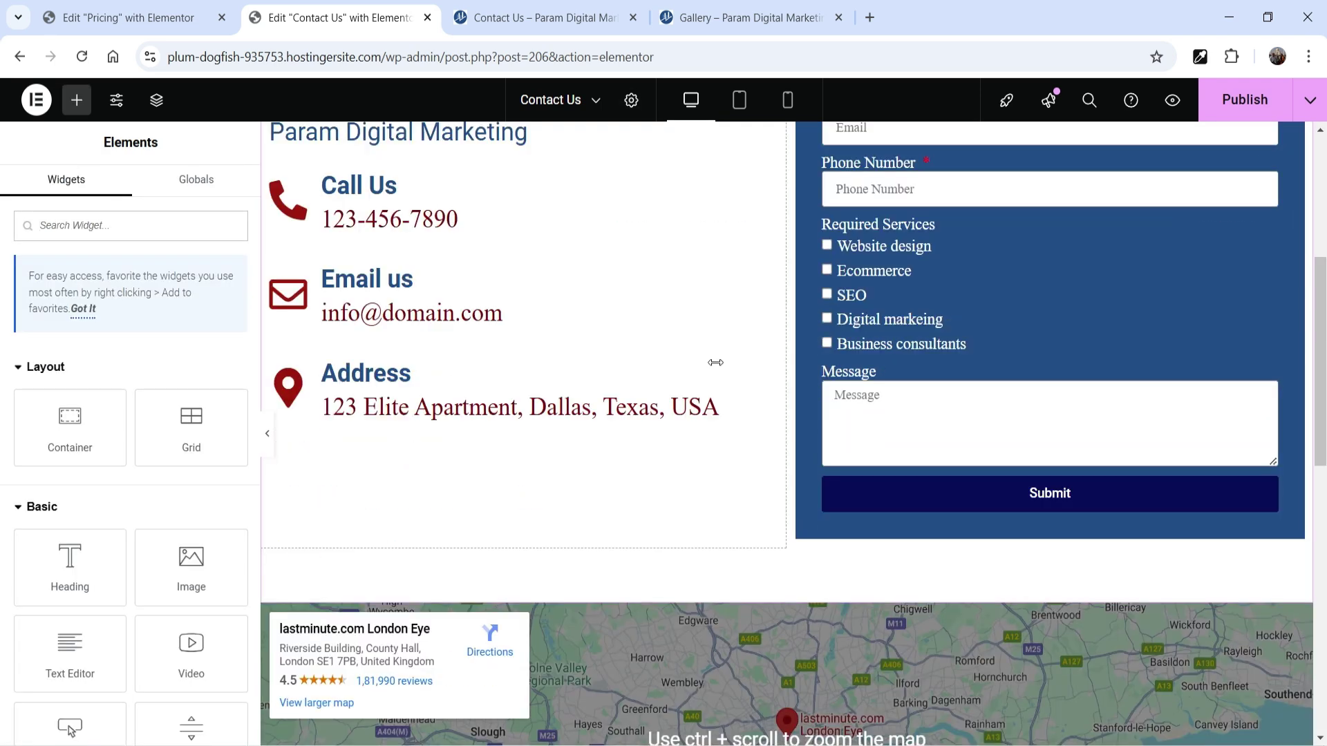
pyautogui.scroll(4, 717, 371)
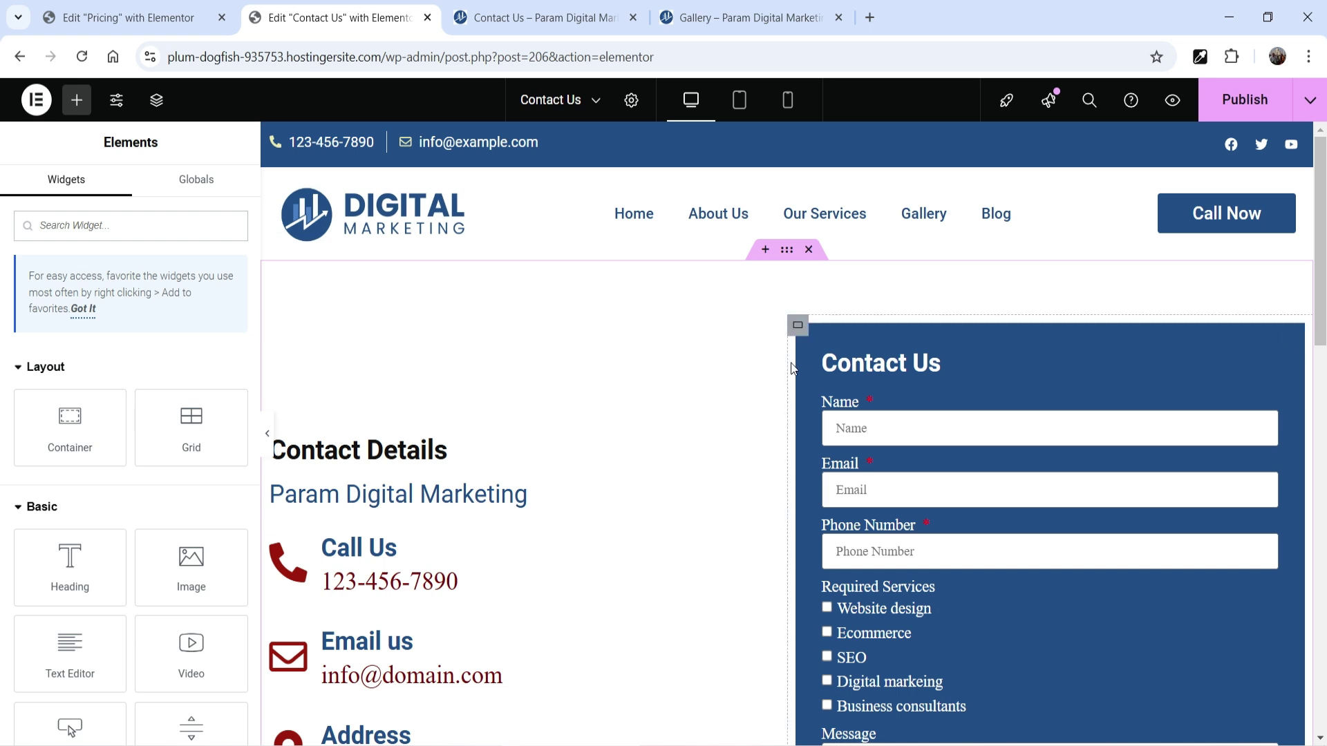
pyautogui.click(268, 436)
pyautogui.scroll(-8, 5, 280)
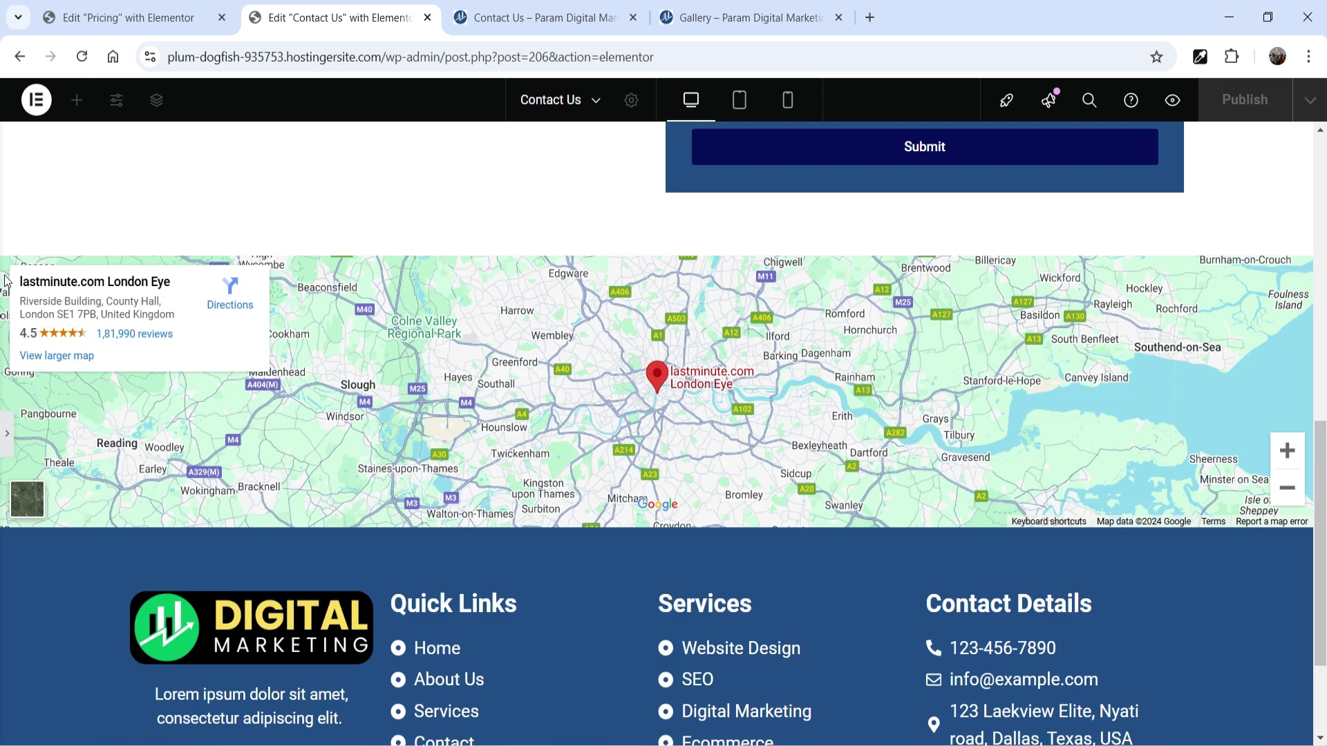
pyautogui.scroll(10, 553, 551)
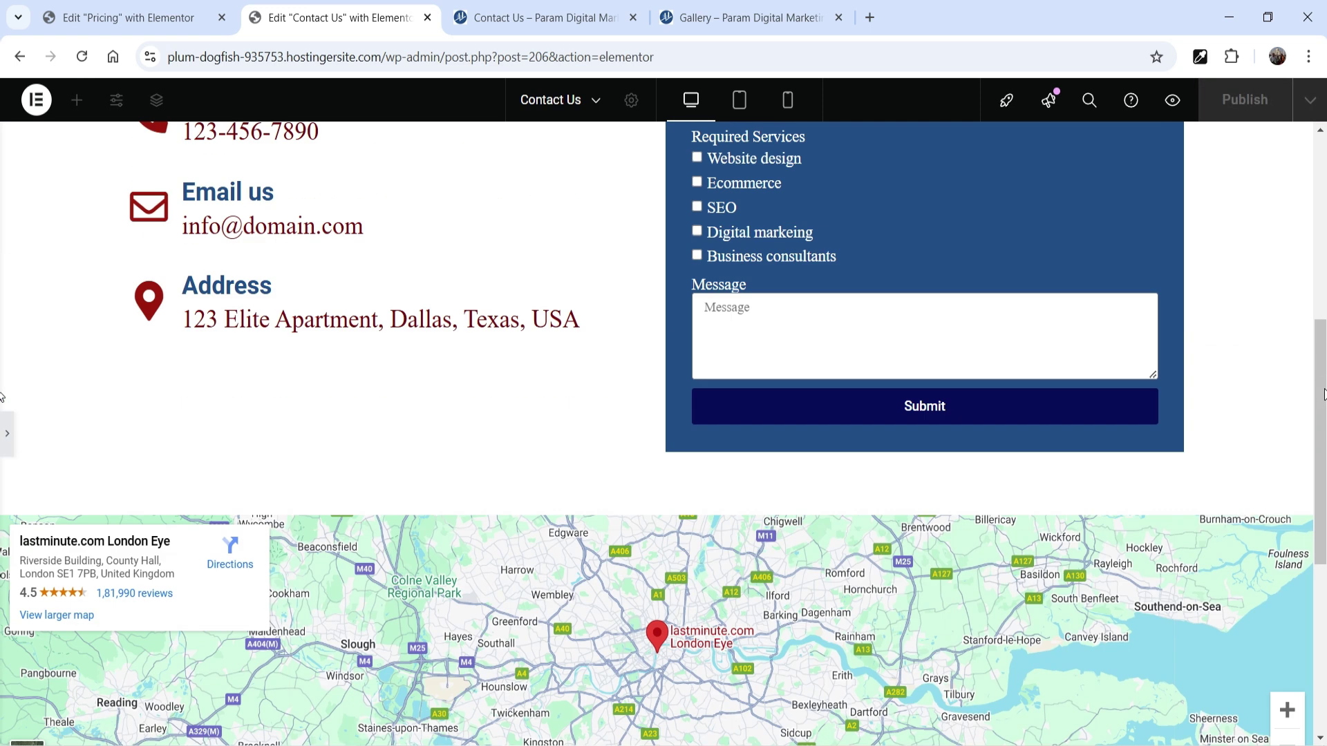
pyautogui.click(7, 433)
pyautogui.click(761, 248)
# Step: Add a single-column Flexbox container under the header with top padding 100
pyautogui.click(747, 343)
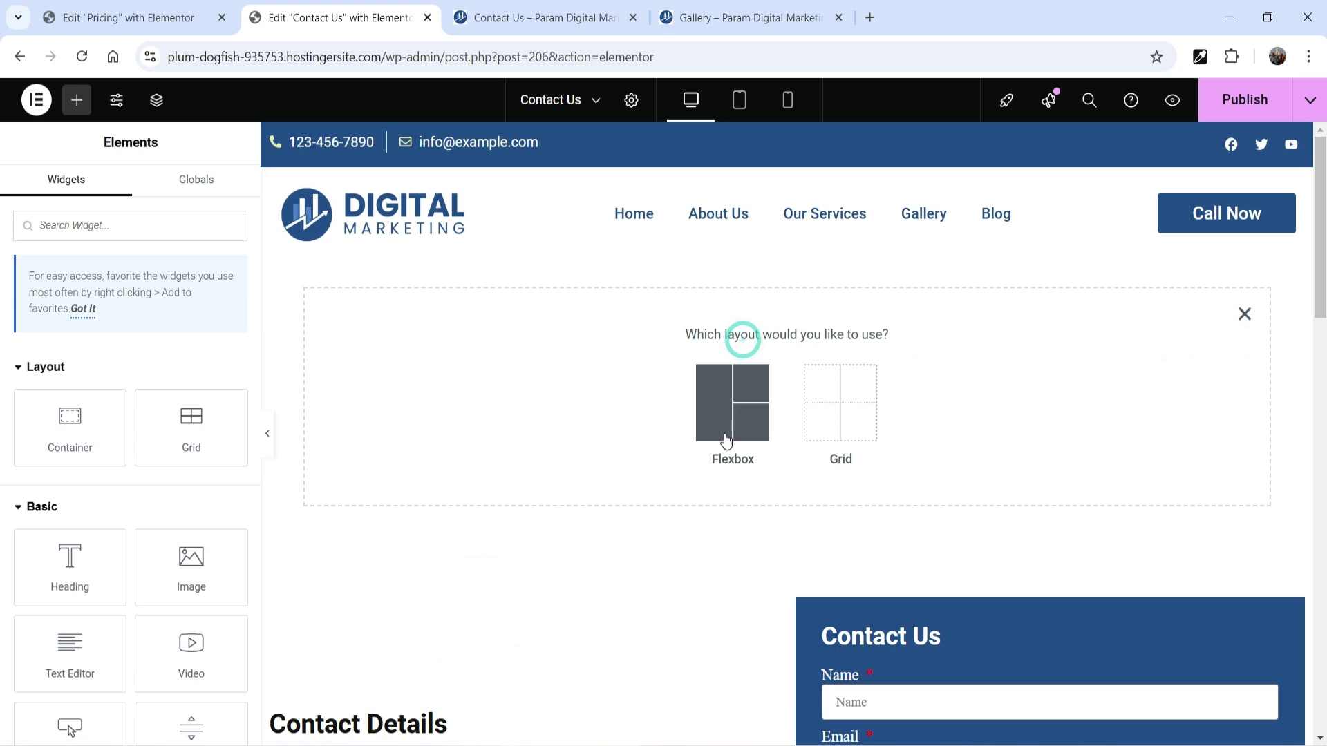
pyautogui.click(729, 416)
pyautogui.click(553, 385)
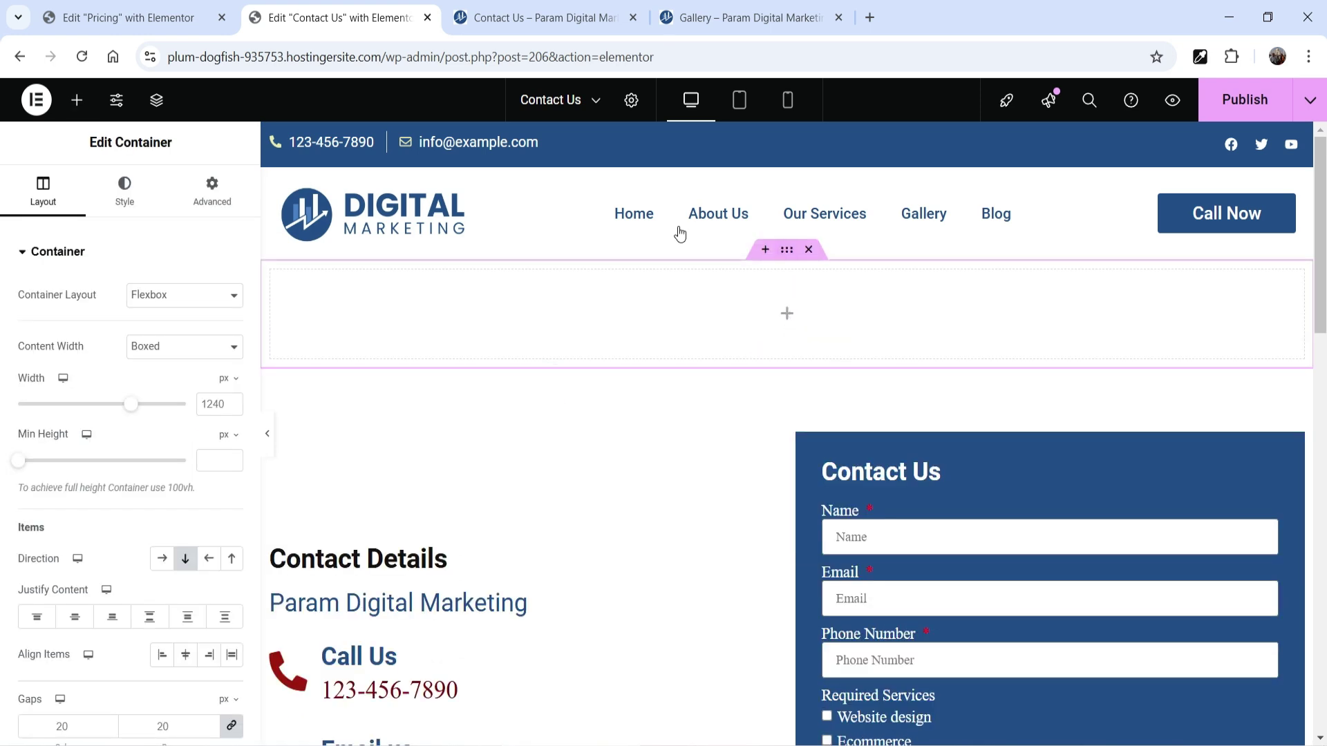
pyautogui.click(119, 198)
pyautogui.click(198, 201)
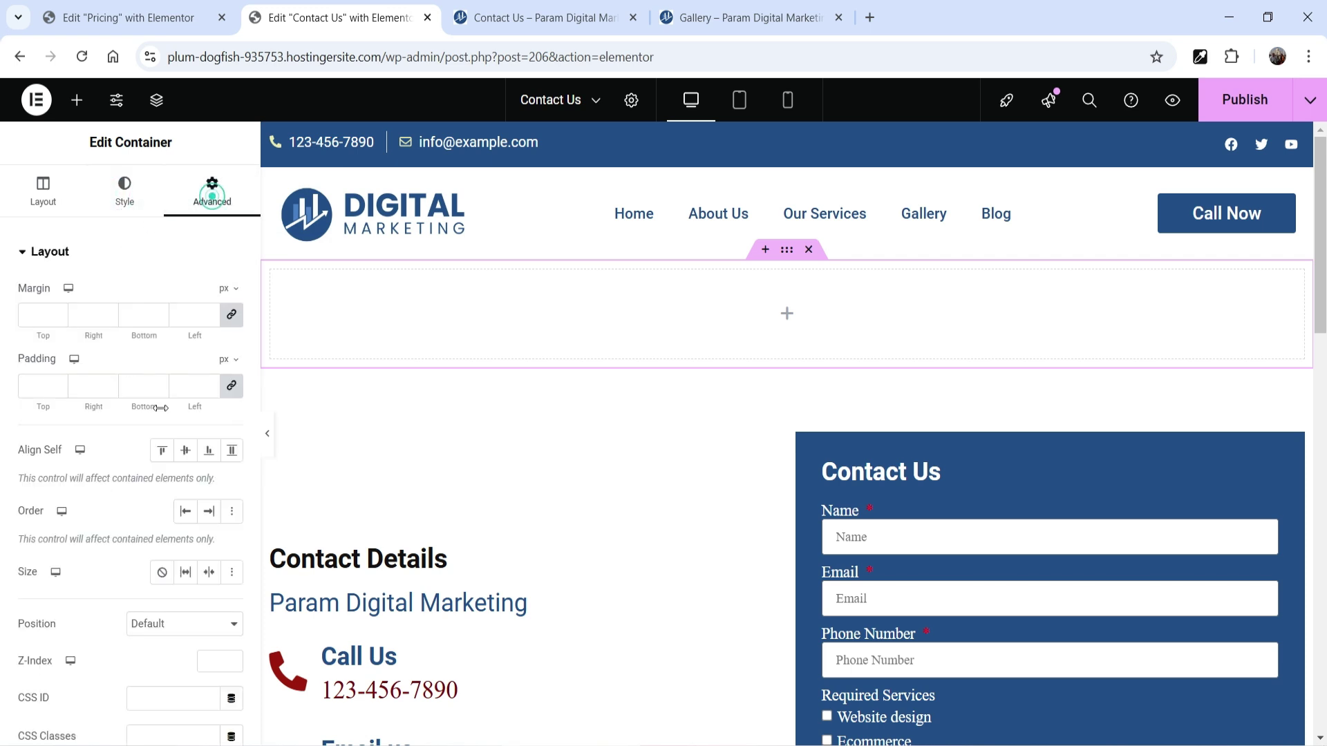
pyautogui.click(231, 385)
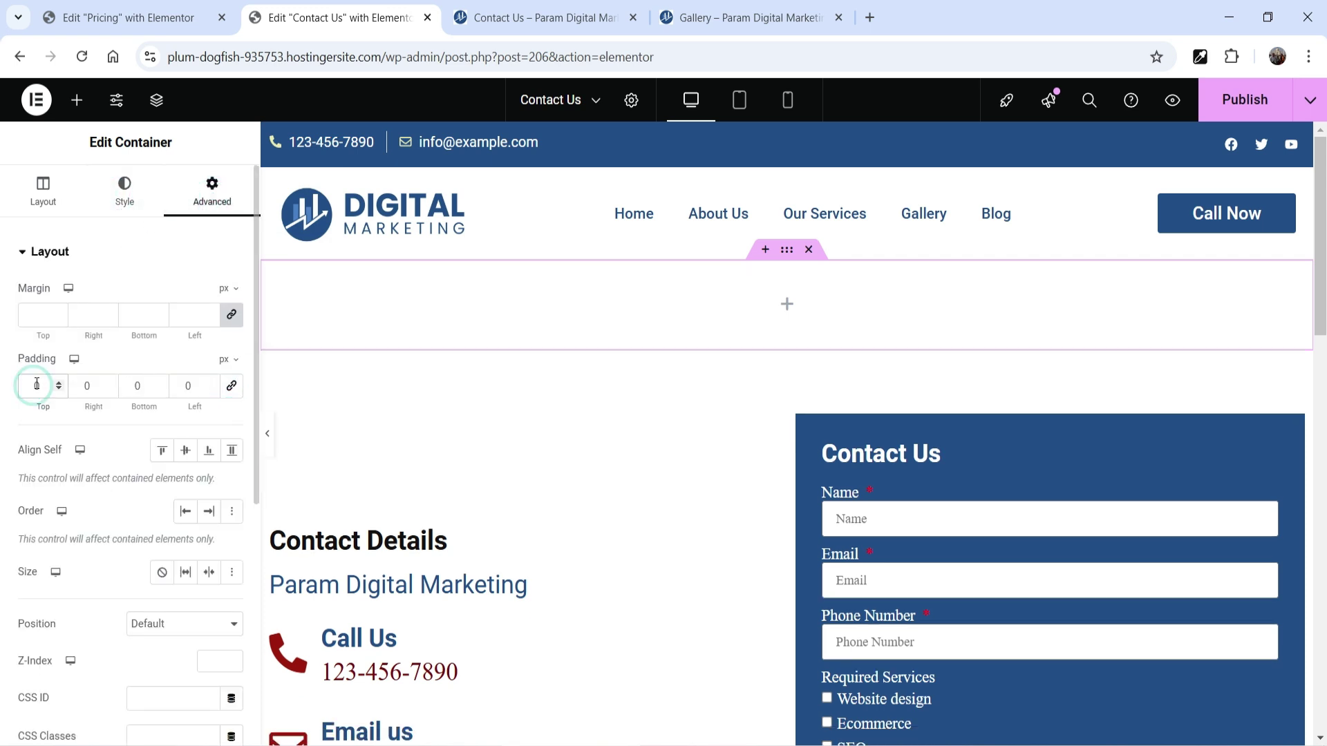
pyautogui.write('100')
# Step: Give the container a Classic background in the global near-black Text colour (#131111)
pyautogui.click(125, 193)
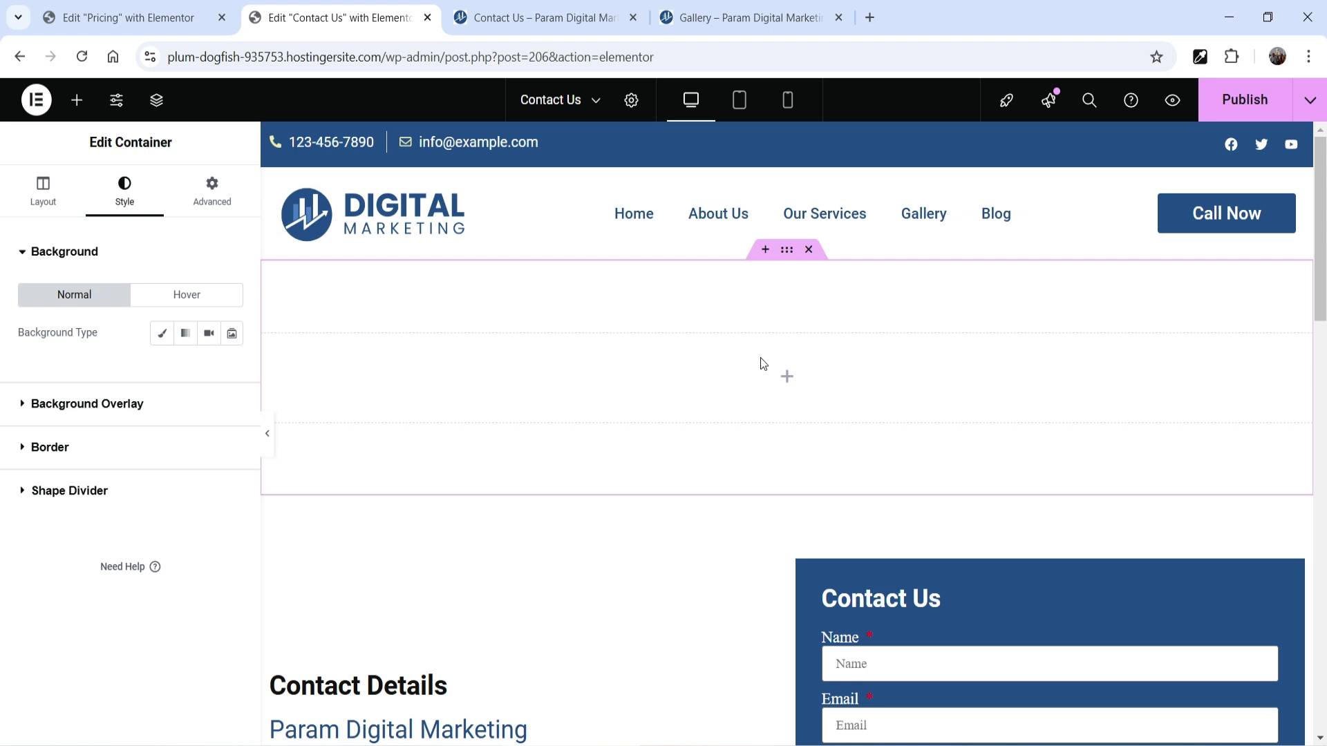
pyautogui.click(162, 334)
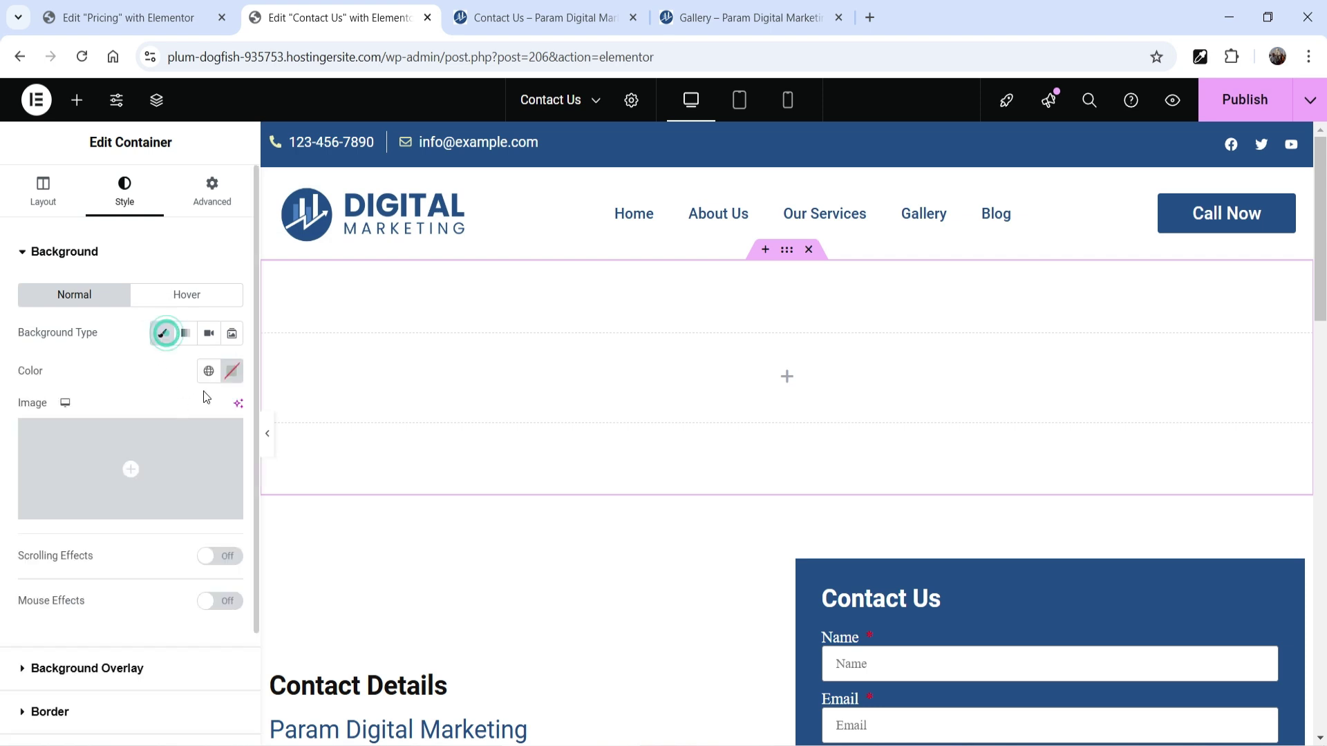
pyautogui.click(207, 371)
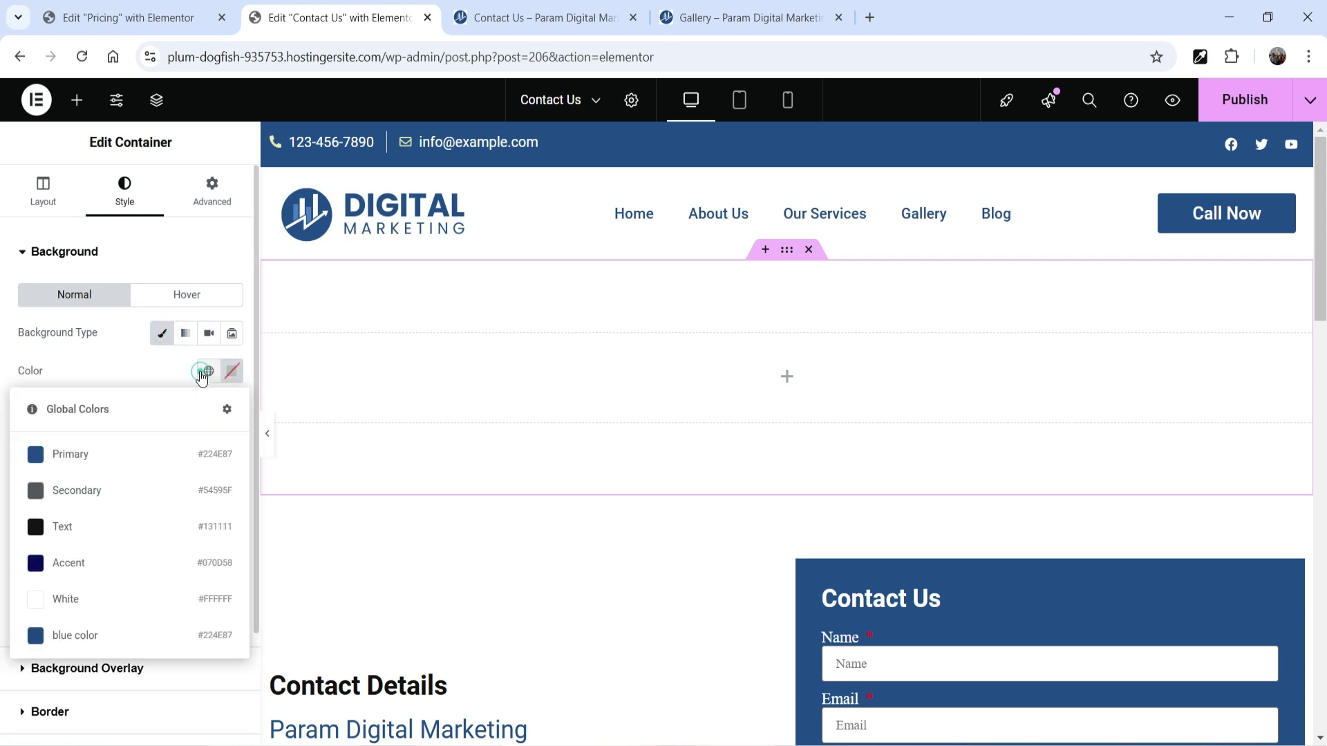
pyautogui.click(90, 529)
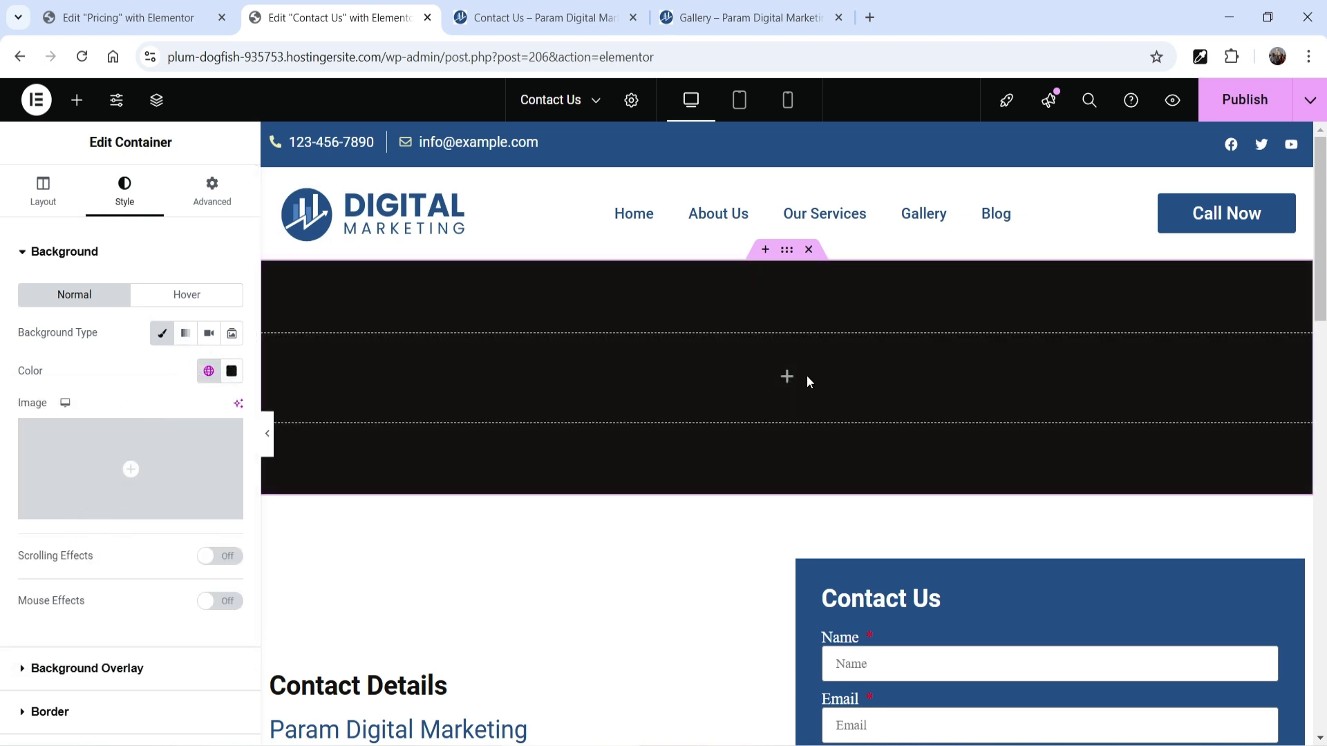
pyautogui.click(788, 375)
# Step: Add a Heading widget reading 'CONTCAT US' to the dark container
pyautogui.moveTo(76, 564); pyautogui.dragTo(760, 387)
pyautogui.moveTo(154, 316); pyautogui.dragTo(27, 309)
pyautogui.write('CONTCAT US')
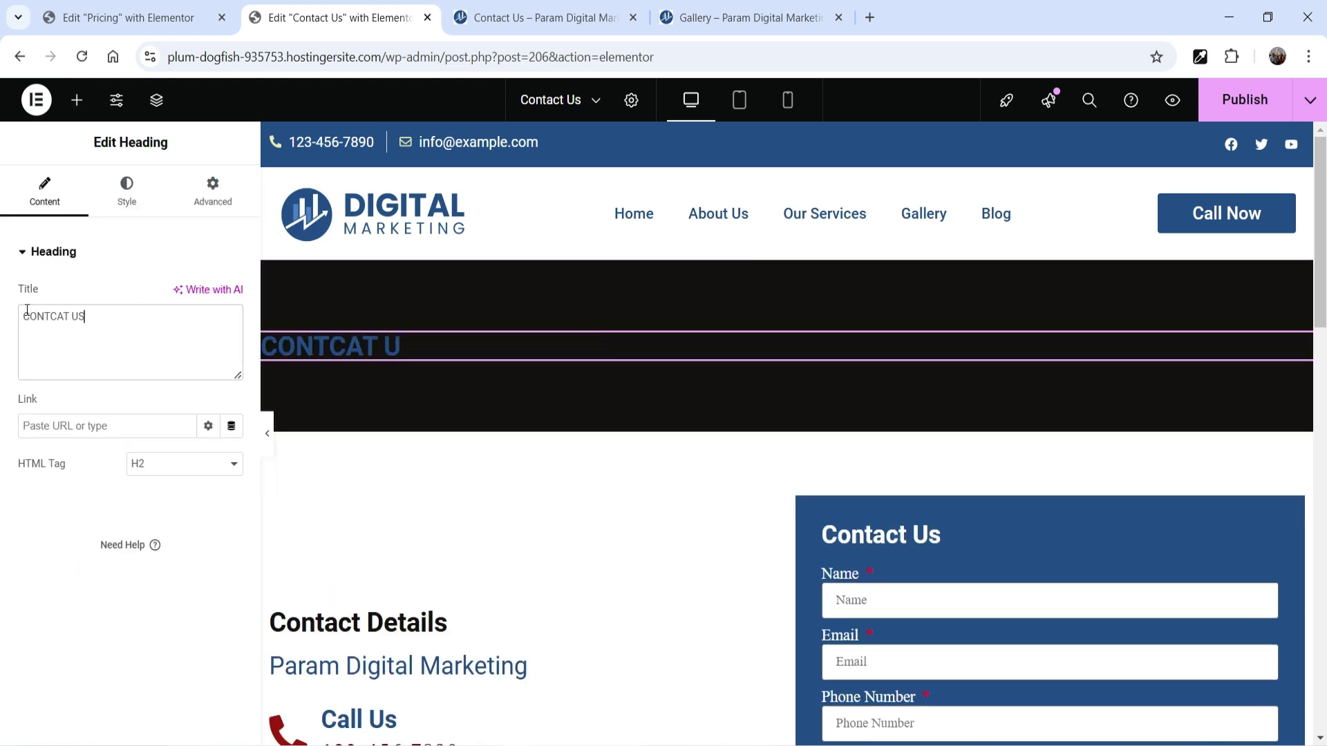
# Step: Centre the heading, colour it global White, and preview the banner
pyautogui.click(122, 193)
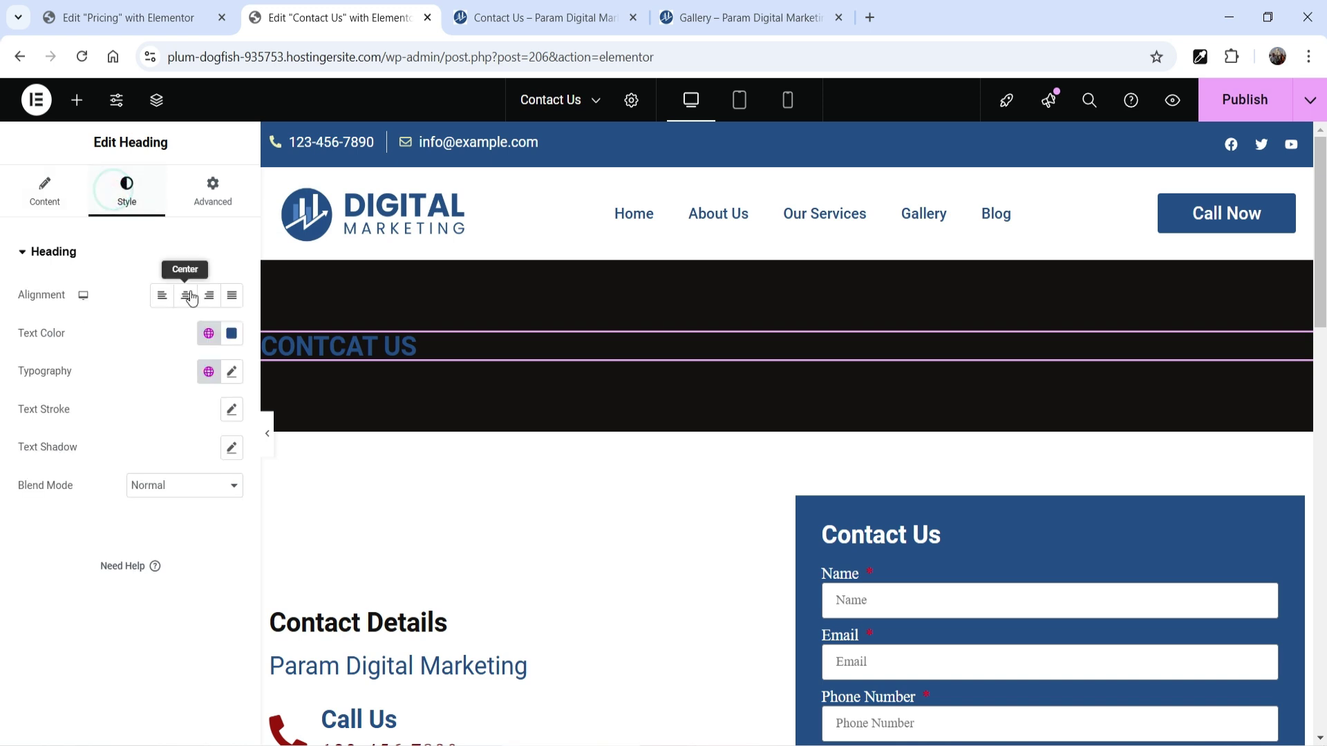
pyautogui.click(185, 296)
pyautogui.click(209, 334)
pyautogui.click(63, 569)
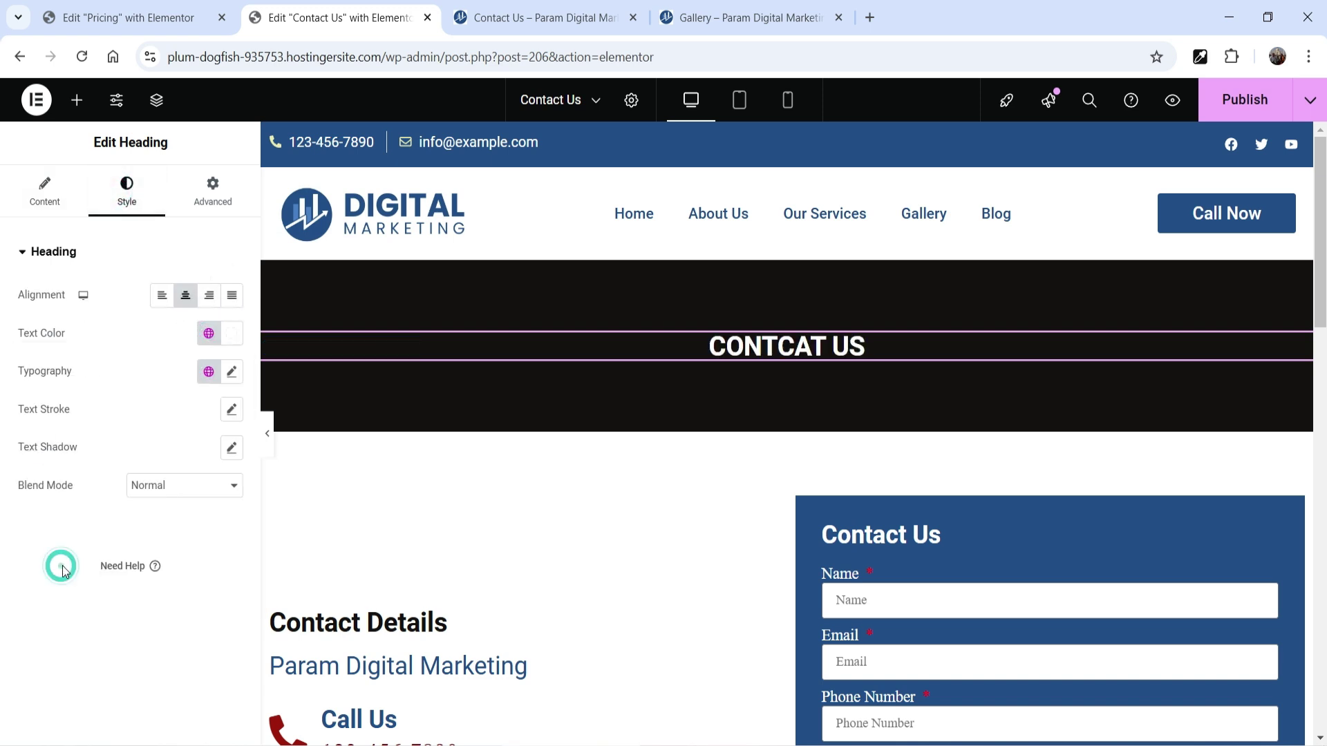
pyautogui.click(267, 421)
pyautogui.scroll(-10, 358, 483)
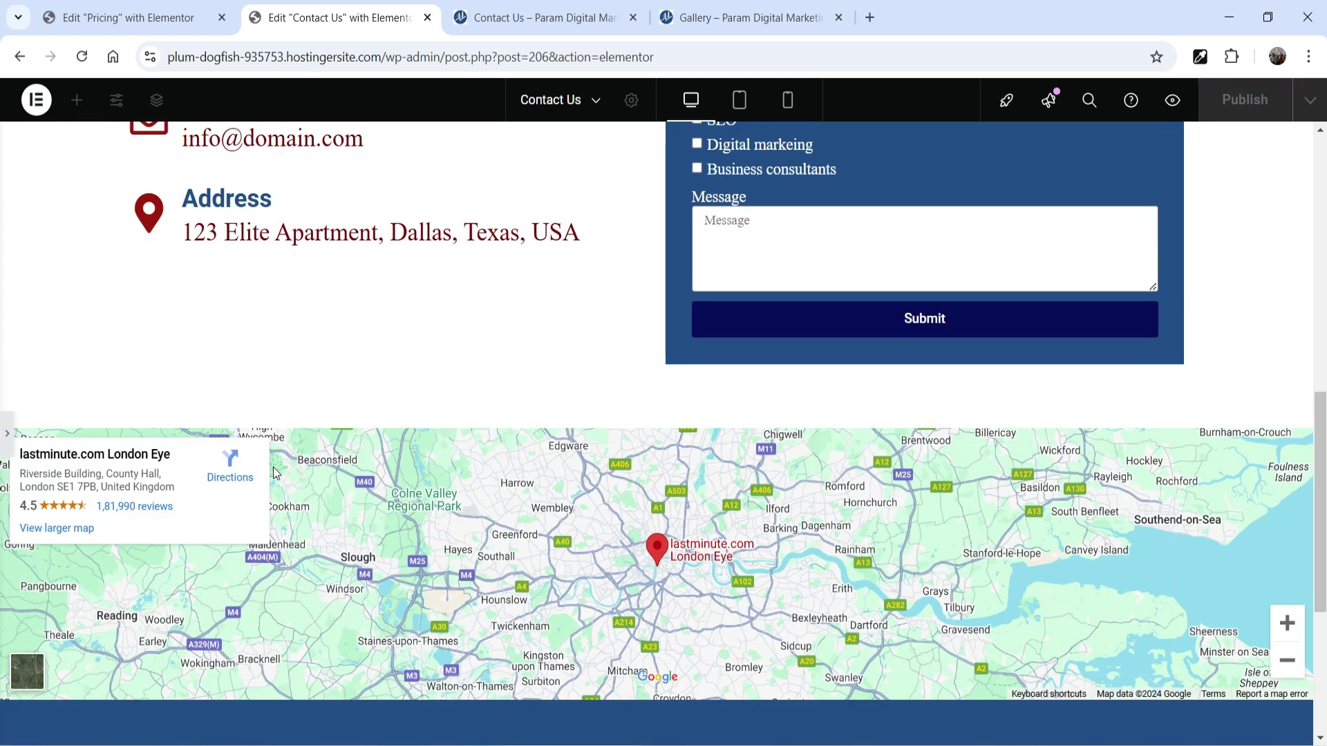
pyautogui.click(7, 433)
# Step: Publish the changes, then reload the live Contact Us page and scroll down to the footer
pyautogui.click(1241, 96)
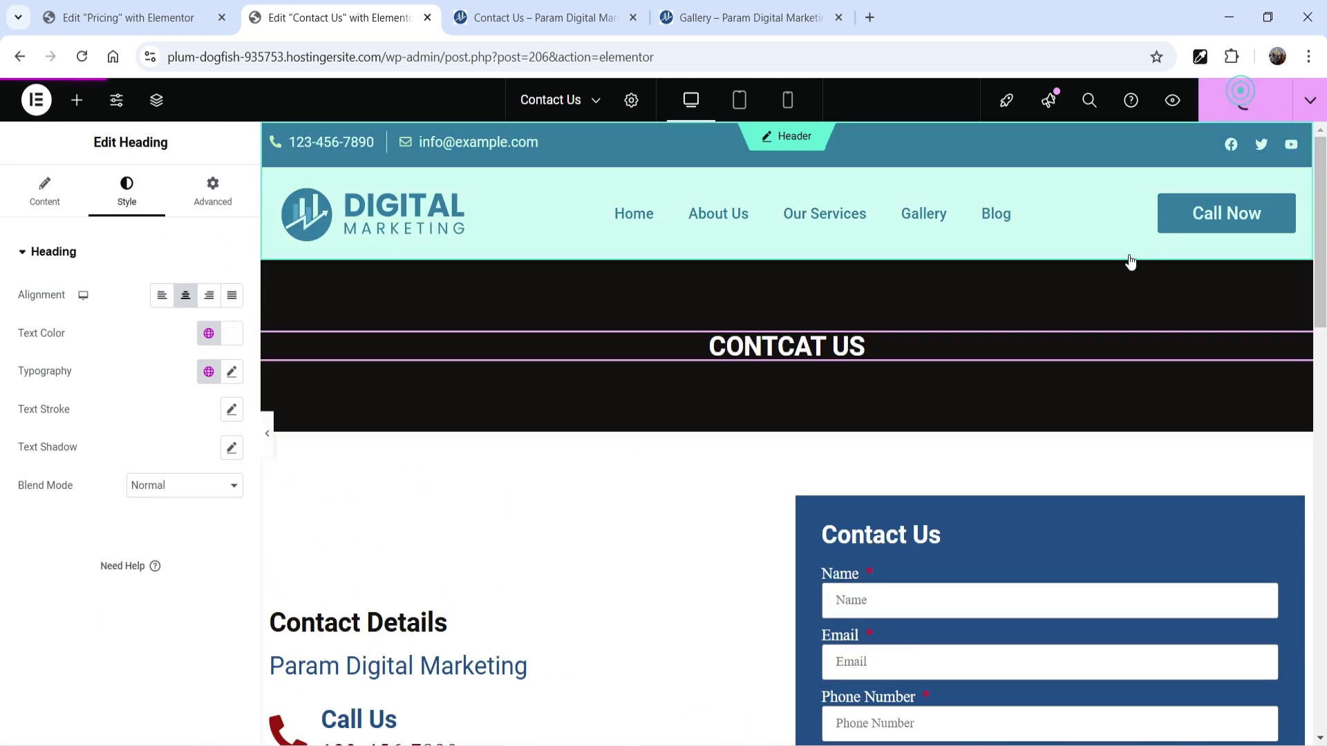
pyautogui.click(499, 18)
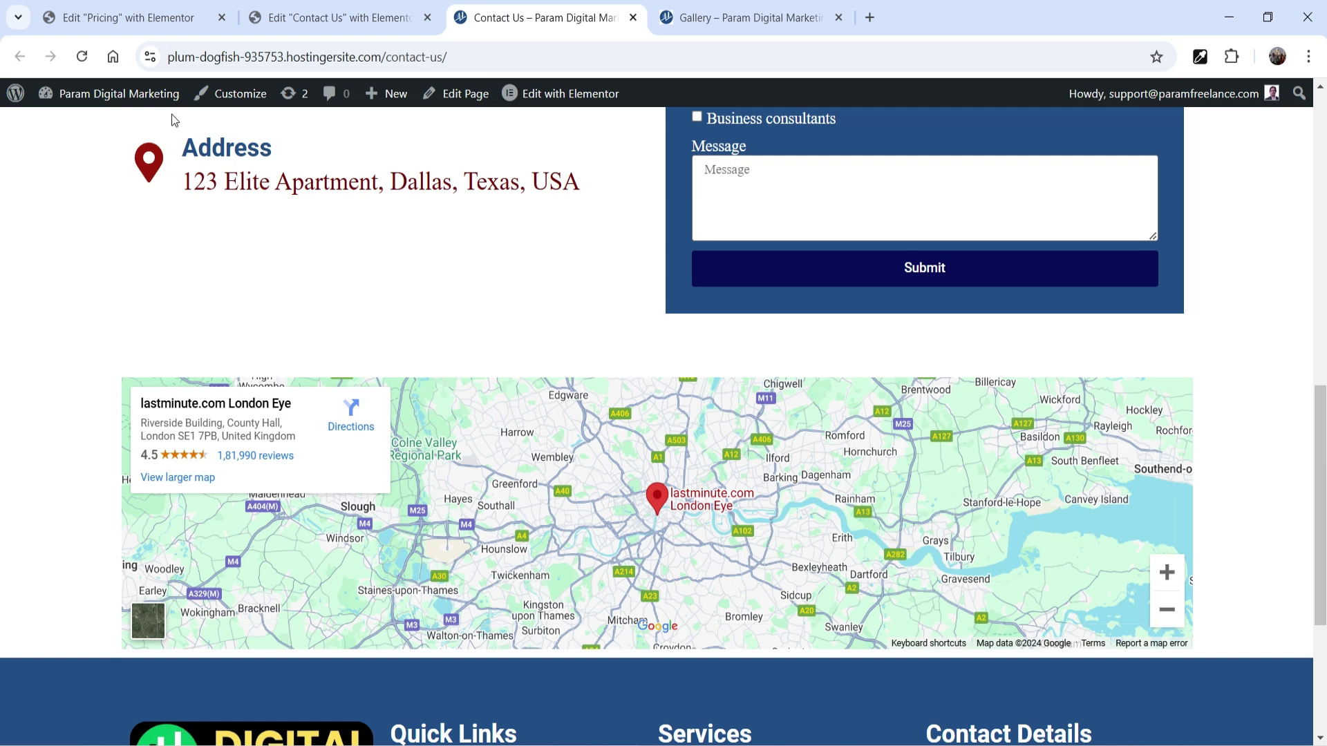
pyautogui.scroll(1, 20, 180)
pyautogui.scroll(10, 19, 180)
pyautogui.press('F5')
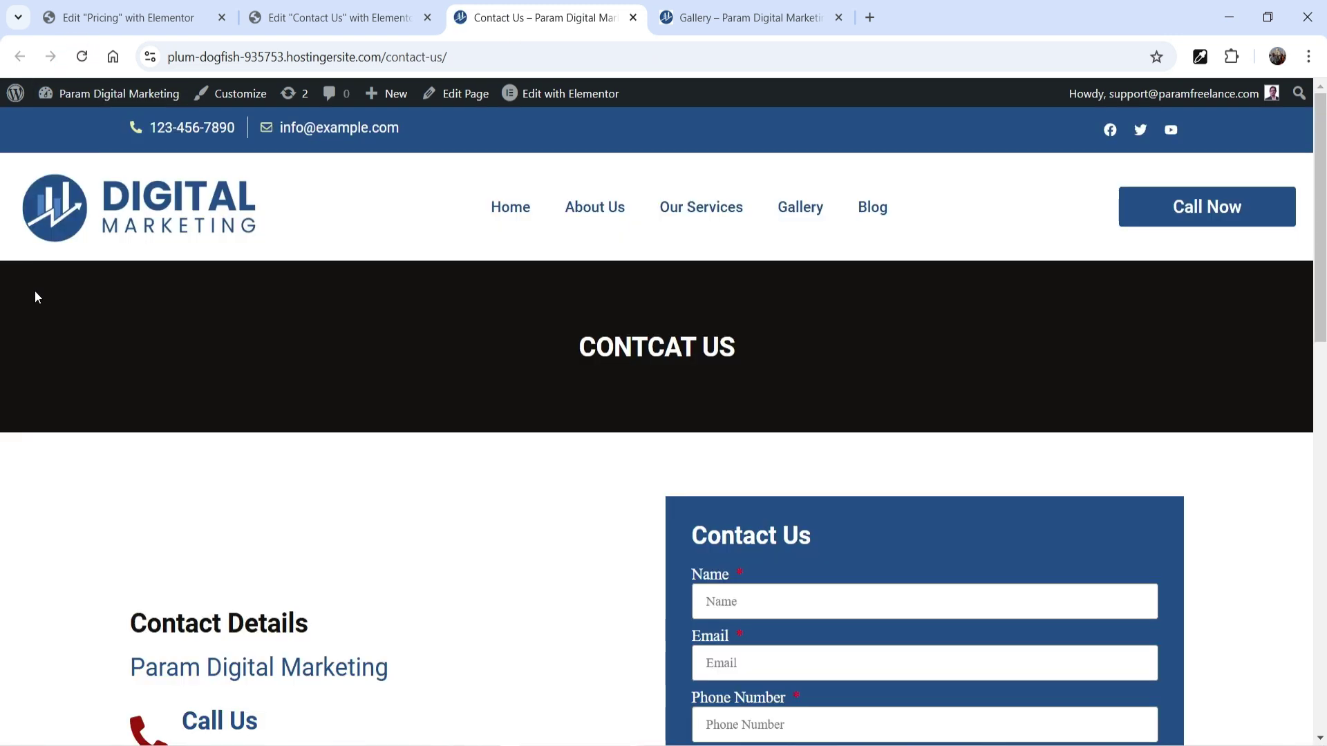
pyautogui.scroll(-4, 34, 290)
pyautogui.scroll(-7, 257, 296)
pyautogui.scroll(-3, 298, 512)
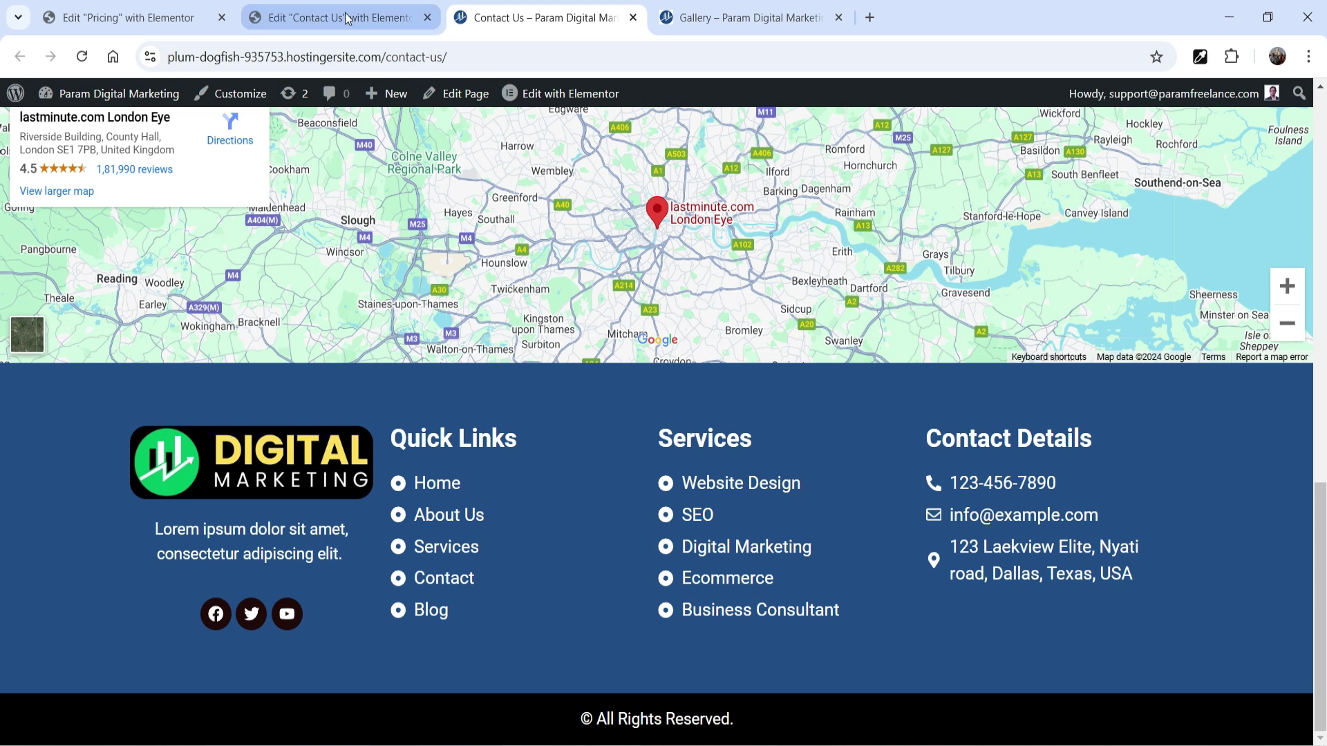
pyautogui.press('F5')
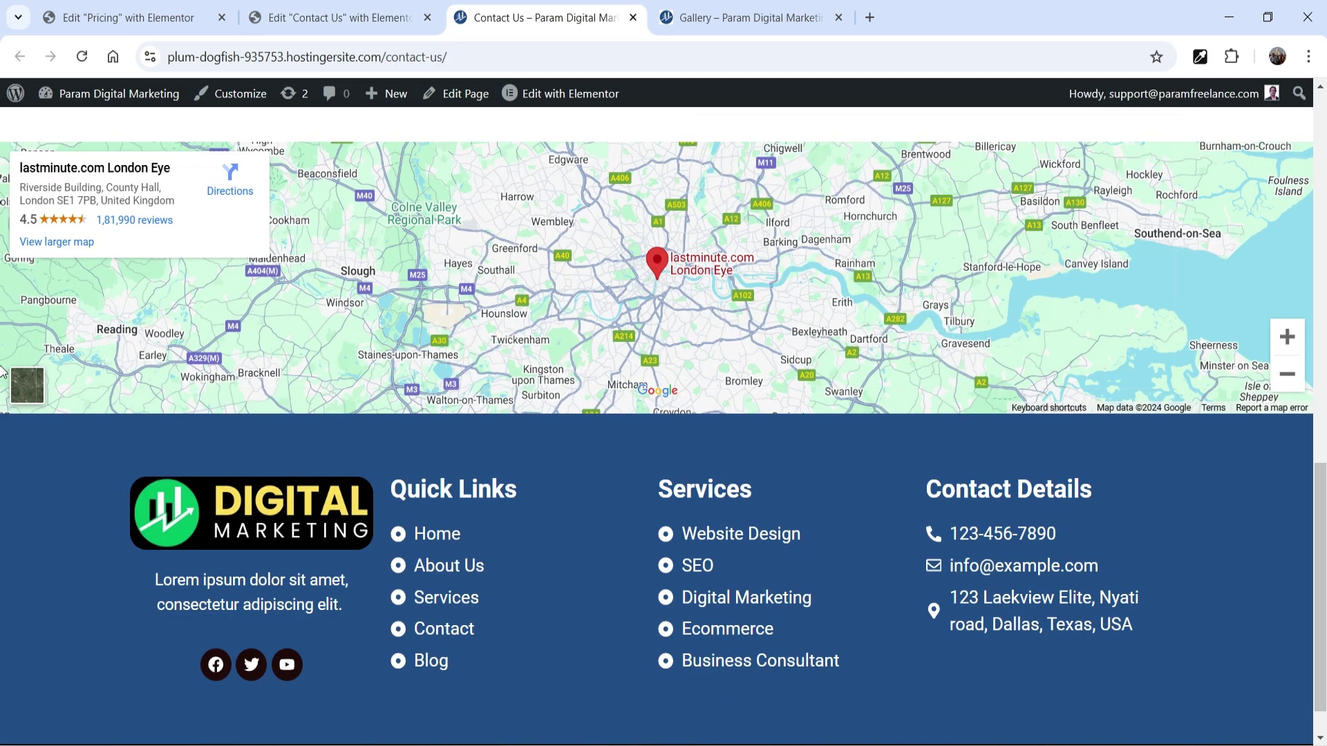